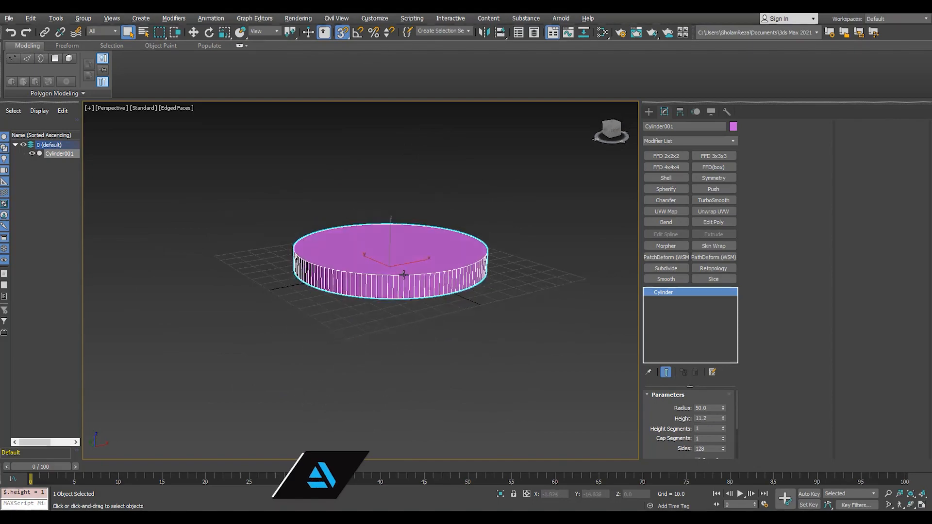
- Set the cylinder's height to 8
{"action": "scroll", "coordinate": [405, 272], "scroll_direction": "up", "scroll_amount": 3}
{"action": "double_click", "coordinate": [701, 418]}
{"action": "type", "text": "5"}
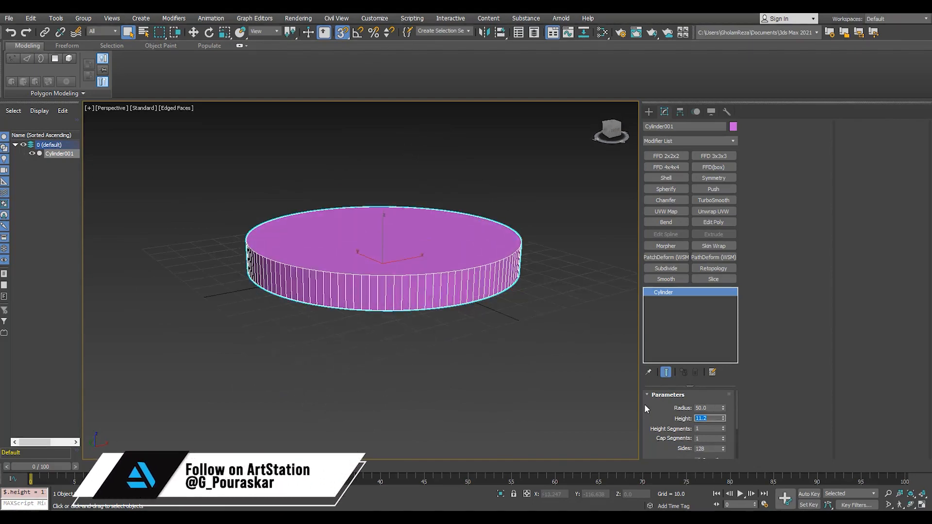
{"action": "key", "text": "Return"}
{"action": "type", "text": "8"}
{"action": "key", "text": "Return"}
- Clone the cylinder in place, working in the maximized top view
{"action": "key", "text": "alt+w"}
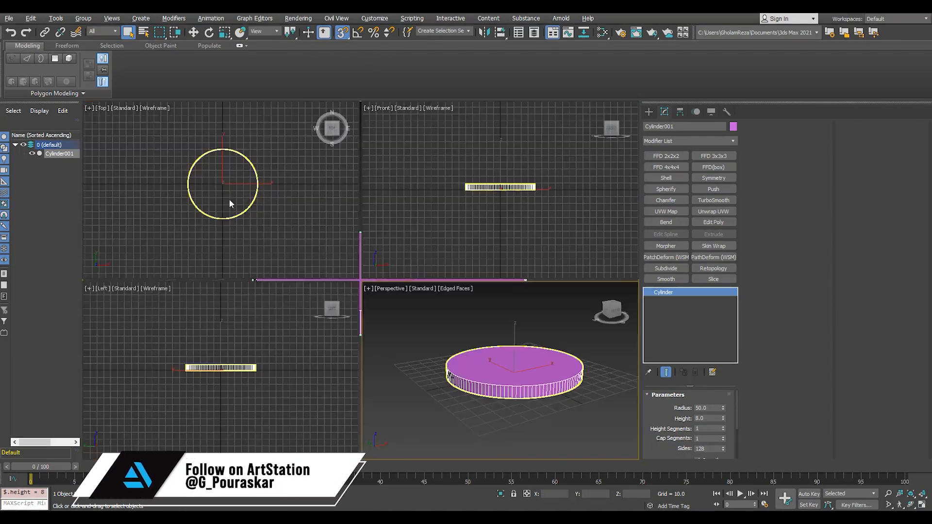
{"action": "middle_click", "coordinate": [229, 200]}
{"action": "key", "text": "alt+w"}
{"action": "key", "text": "w"}
{"action": "scroll", "coordinate": [373, 286], "scroll_direction": "up", "scroll_amount": 2}
{"action": "middle_click_drag", "start_coordinate": [380, 289], "coordinate": [383, 282]}
{"action": "key", "text": "s"}
{"action": "scroll", "coordinate": [378, 274], "scroll_direction": "up", "scroll_amount": 2}
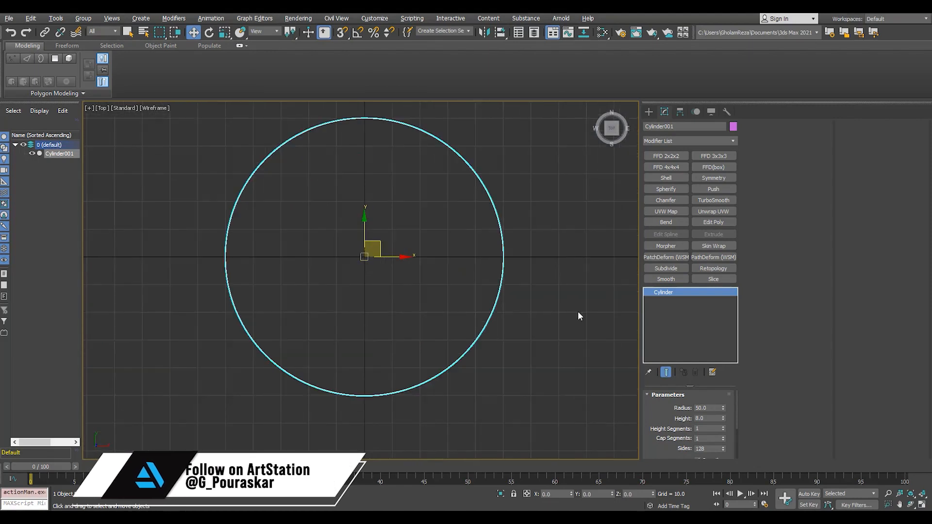
{"action": "key", "text": "ctrl+v"}
{"action": "left_click", "coordinate": [441, 302]}
- Set the cloned cylinder's radius to 9 and its sides to 64
{"action": "left_click_drag", "start_coordinate": [723, 408], "coordinate": [723, 448]}
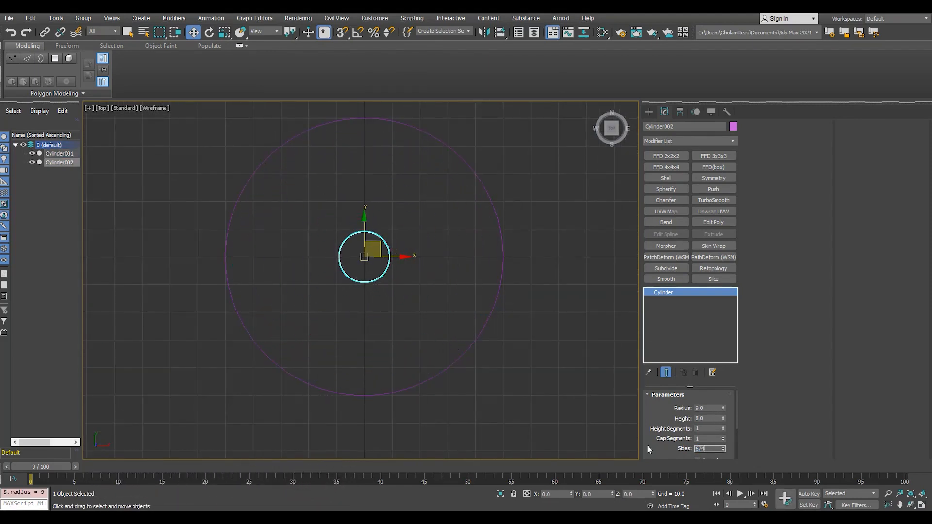
{"action": "type", "text": "674"}
{"action": "key", "text": "BackSpace"}
{"action": "key", "text": "BackSpace"}
{"action": "type", "text": "4"}
- Move the small cylinder along Y to about -48.77 on the disc's rim, and show the perspective view without edged faces
{"action": "middle_click_drag", "start_coordinate": [357, 228], "coordinate": [377, 205]}
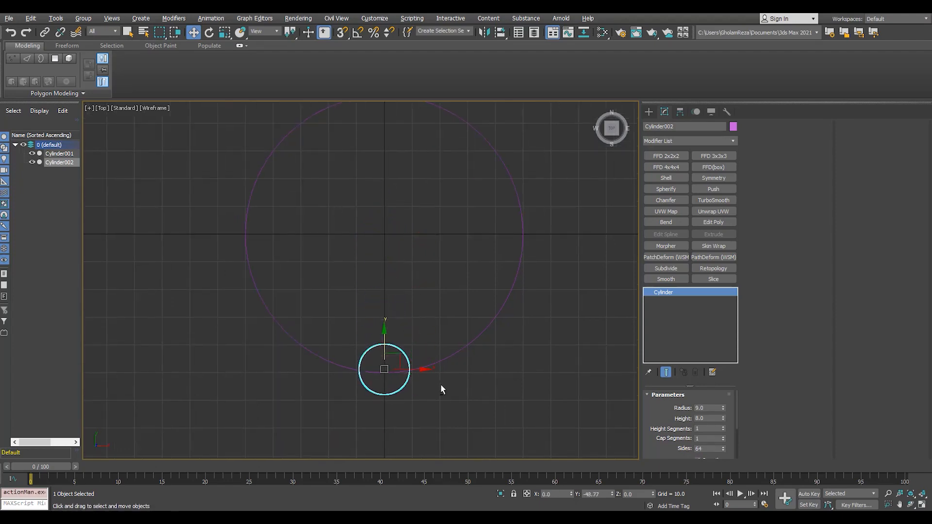
{"action": "key", "text": "alt+w"}
{"action": "middle_click", "coordinate": [485, 340]}
{"action": "key", "text": "alt+w"}
{"action": "middle_click_drag", "start_coordinate": [496, 316], "coordinate": [528, 341], "text": "alt"}
{"action": "scroll", "coordinate": [526, 340], "scroll_direction": "up", "scroll_amount": 4}
{"action": "key", "text": "F4"}
{"action": "scroll", "coordinate": [492, 319], "scroll_direction": "down", "scroll_amount": 6}
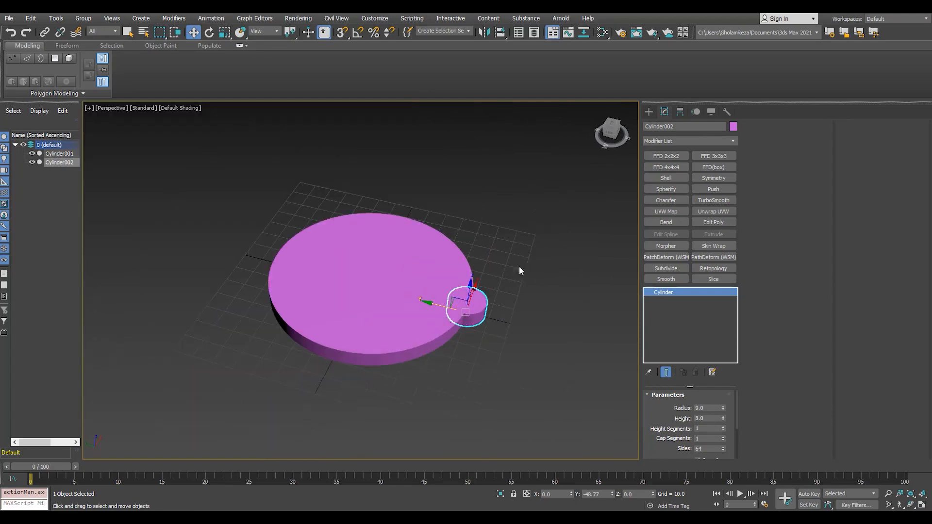
- Select both cylinders and set their object color to black
{"action": "key", "text": "ctrl+a"}
{"action": "left_click", "coordinate": [733, 127]}
{"action": "left_click", "coordinate": [541, 284]}
{"action": "left_click", "coordinate": [517, 314]}
{"action": "middle_click_drag", "start_coordinate": [489, 322], "coordinate": [482, 306]}
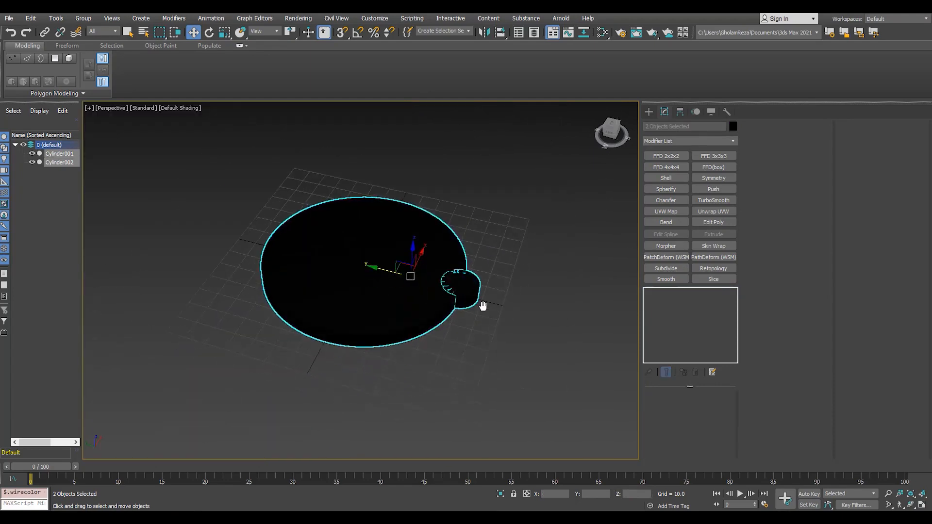
{"action": "scroll", "coordinate": [487, 304], "scroll_direction": "up", "scroll_amount": 3}
- Create a Standard (Legacy) material and assign it to both cylinders
{"action": "key", "text": "m"}
{"action": "left_click", "coordinate": [64, 53]}
{"action": "type", "text": "sta"}
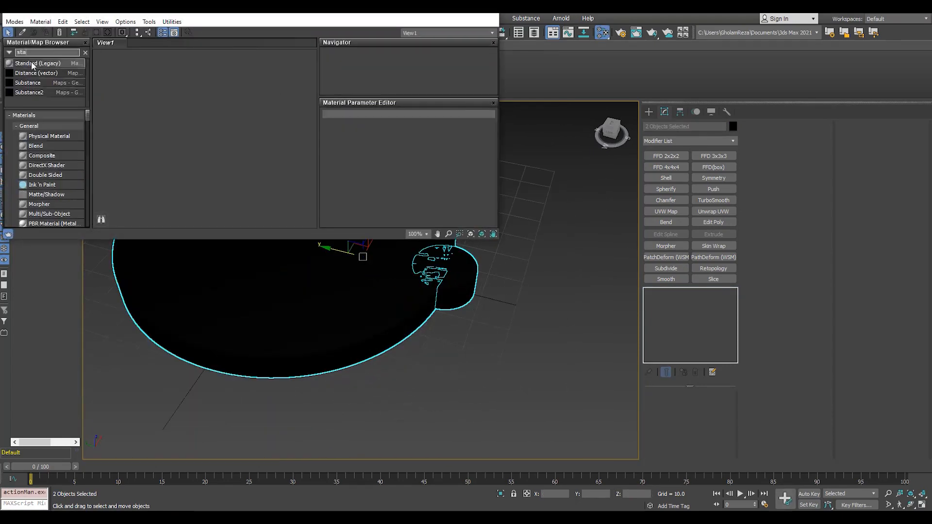
{"action": "double_click", "coordinate": [31, 64]}
{"action": "left_click", "coordinate": [45, 33]}
{"action": "left_click_drag", "start_coordinate": [252, 14], "coordinate": [384, 71]}
{"action": "left_click", "coordinate": [619, 65]}
{"action": "left_click", "coordinate": [553, 248]}
- Select the small cylinder on the disc's rim and display edged faces in the perspective view
{"action": "left_click", "coordinate": [459, 292]}
{"action": "middle_click_drag", "start_coordinate": [459, 292], "coordinate": [431, 293], "text": "alt"}
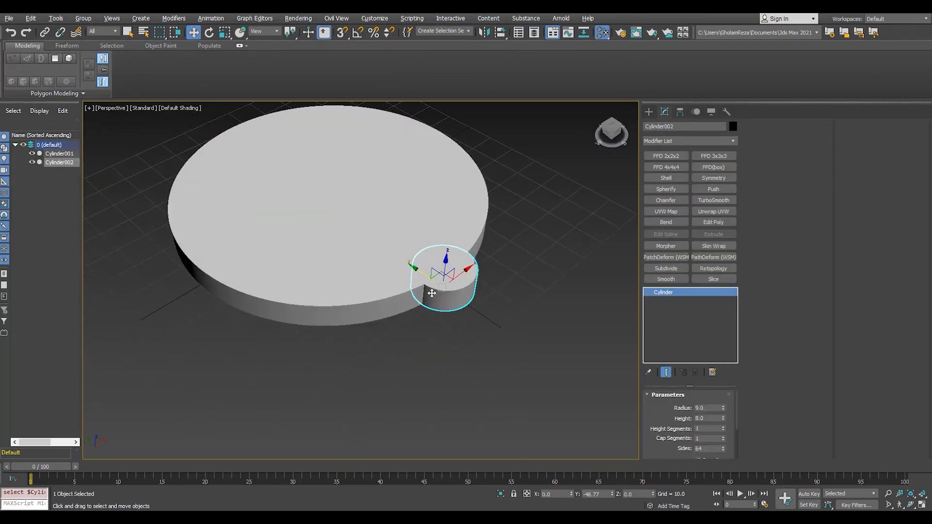
{"action": "key", "text": "F4"}
{"action": "key", "text": "z"}
{"action": "key", "text": "alt+w"}
{"action": "key", "text": "alt+w"}
{"action": "scroll", "coordinate": [417, 357], "scroll_direction": "up", "scroll_amount": 3}
{"action": "middle_click_drag", "start_coordinate": [418, 357], "coordinate": [424, 291]}
{"action": "key", "text": "alt+e"}
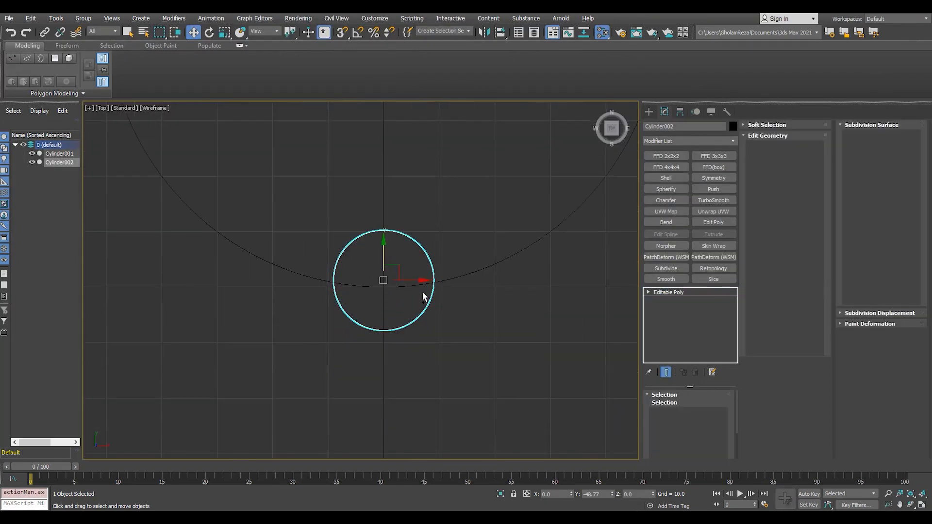
{"action": "key", "text": "1"}
{"action": "scroll", "coordinate": [428, 290], "scroll_direction": "up", "scroll_amount": 3}
{"action": "middle_click_drag", "start_coordinate": [530, 311], "coordinate": [559, 327]}
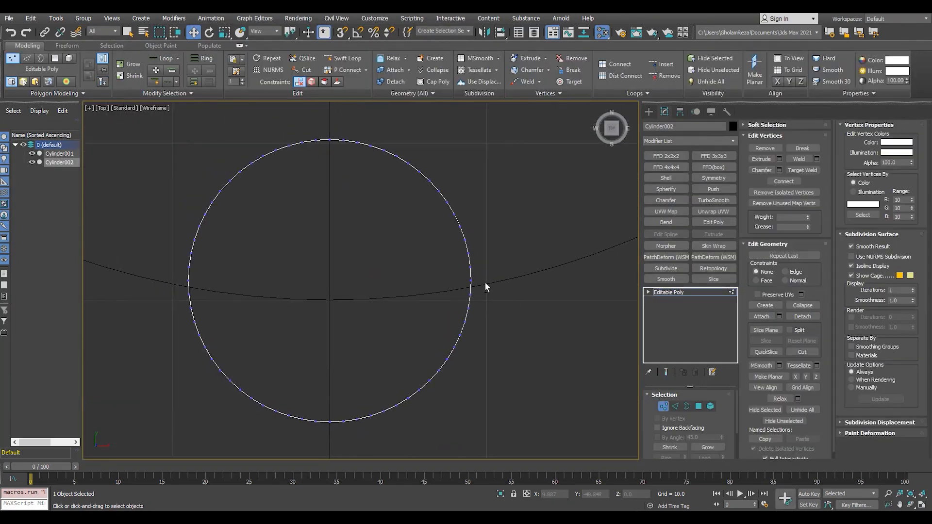
{"action": "scroll", "coordinate": [485, 283], "scroll_direction": "down", "scroll_amount": 2}
{"action": "scroll", "coordinate": [483, 283], "scroll_direction": "up", "scroll_amount": 2}
{"action": "key", "text": "ctrl+z"}
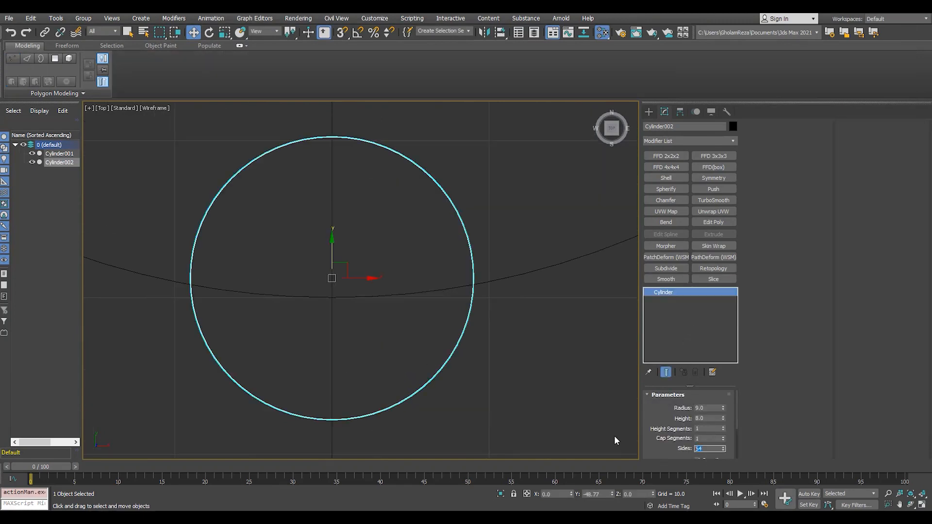
- Set the small cylinder's sides to 32
{"action": "type", "text": "1"}
{"action": "middle_click_drag", "start_coordinate": [490, 256], "coordinate": [494, 276]}
{"action": "key", "text": "ctrl+z"}
{"action": "middle_click_drag", "start_coordinate": [548, 366], "coordinate": [547, 349]}
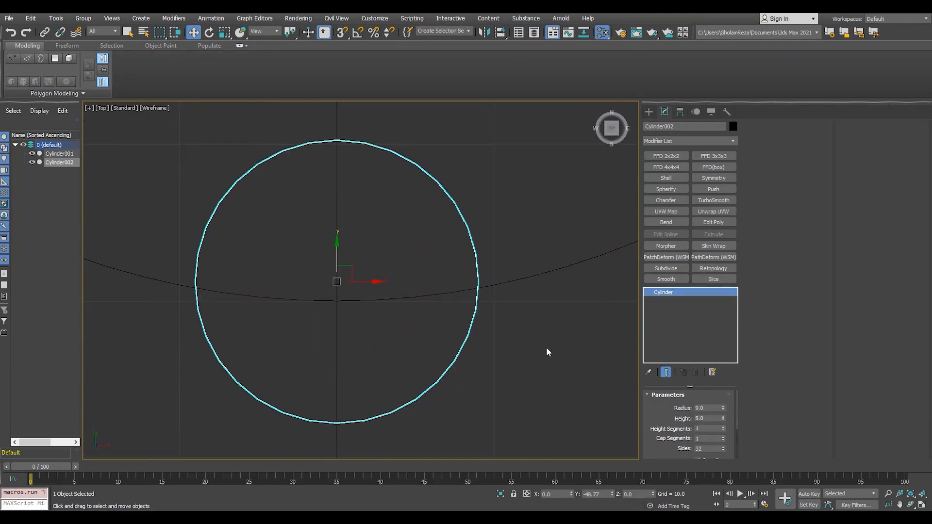
- Convert the small cylinder to Editable Poly and connect its opposite side vertices across the middle of the caps
{"action": "key", "text": "alt+e"}
{"action": "key", "text": "1"}
{"action": "left_click_drag", "start_coordinate": [504, 270], "coordinate": [197, 299]}
{"action": "key", "text": "p"}
{"action": "key", "text": "F3"}
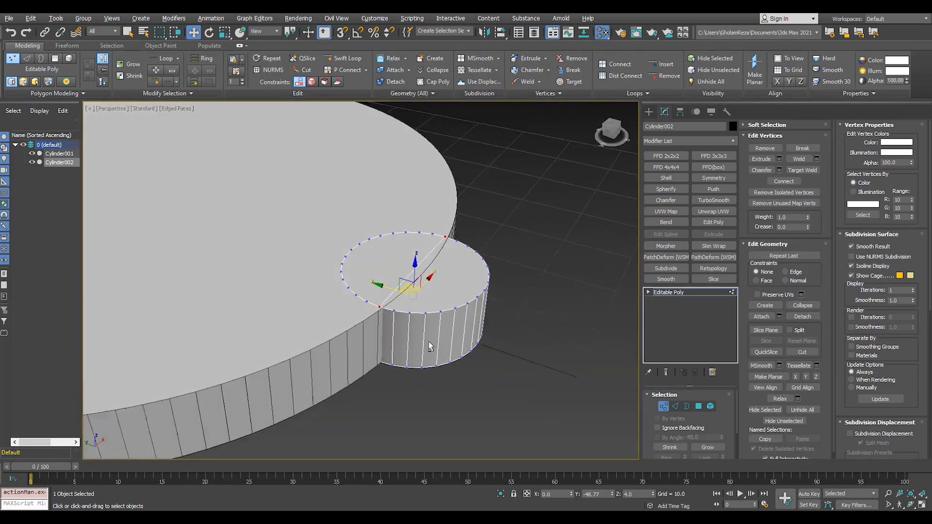
{"action": "middle_click_drag", "start_coordinate": [430, 345], "coordinate": [406, 314], "text": "alt"}
{"action": "key", "text": "F3"}
- Select the polygons of the small cylinder's inner half, the one facing the disc's centre
{"action": "key", "text": "t"}
{"action": "key", "text": "4"}
{"action": "left_click_drag", "start_coordinate": [506, 171], "coordinate": [178, 299]}
{"action": "left_click_drag", "start_coordinate": [480, 348], "coordinate": [417, 361], "text": "alt"}
{"action": "key", "text": "alt+w"}
{"action": "middle_click", "coordinate": [581, 378]}
{"action": "key", "text": "alt+w"}
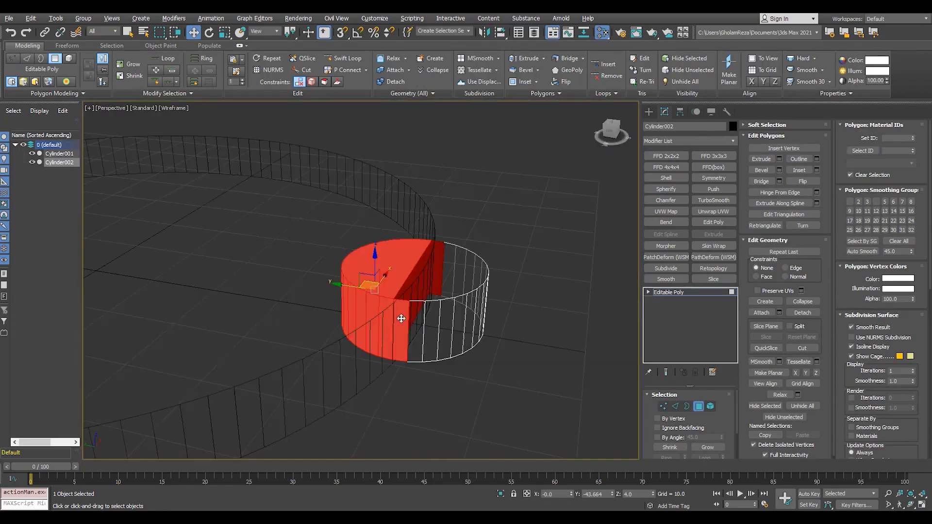
- Bevel the selected half and move it along Y toward the disc's centre to stretch the small cylinder into a capsule
{"action": "key", "text": "alt+w"}
{"action": "middle_click", "coordinate": [273, 206]}
{"action": "key", "text": "alt+w"}
{"action": "key", "text": "ctrl+shift+b"}
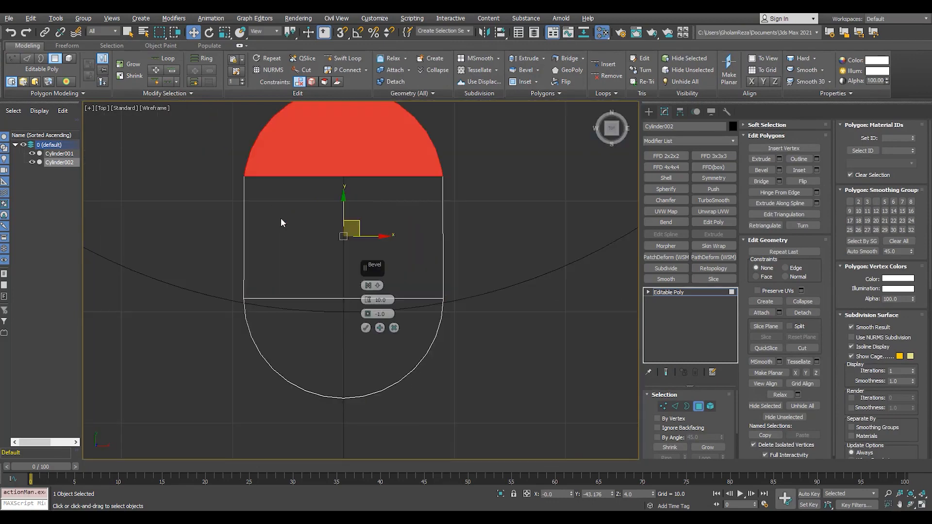
{"action": "left_click", "coordinate": [366, 327]}
{"action": "left_click_drag", "start_coordinate": [344, 211], "coordinate": [343, 54]}
- Leave polygon editing and move the whole capsule outward along Y to about -53.54 in the shaded perspective view
{"action": "key", "text": "alt+w"}
{"action": "middle_click", "coordinate": [536, 357]}
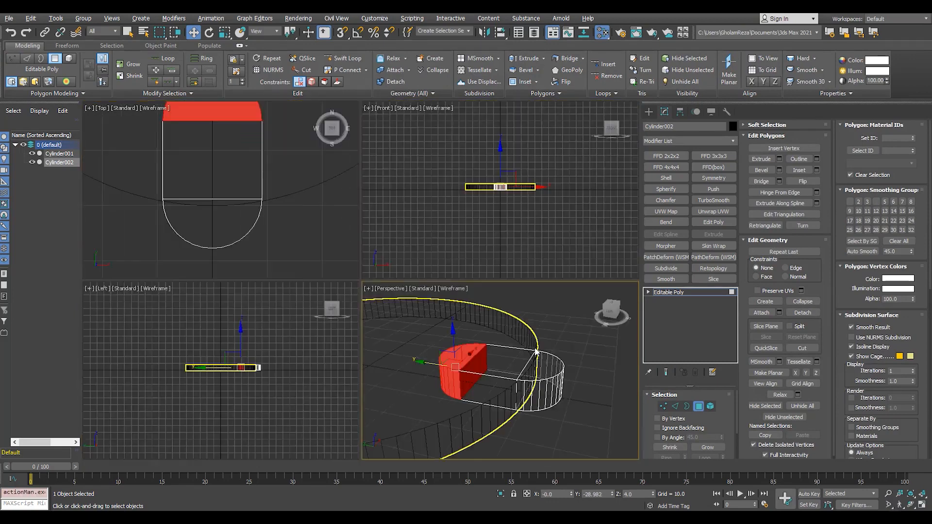
{"action": "key", "text": "alt+w"}
{"action": "left_click", "coordinate": [664, 292]}
{"action": "key", "text": "F3"}
{"action": "mouse_move", "coordinate": [383, 340]}
{"action": "left_mouse_down"}
{"action": "mouse_move", "coordinate": [472, 345]}
{"action": "mouse_move", "coordinate": [433, 352]}
{"action": "mouse_move", "coordinate": [416, 334]}
{"action": "left_mouse_up"}
{"action": "key", "text": "F4"}
{"action": "key", "text": "F4"}
{"action": "scroll", "coordinate": [416, 334], "scroll_direction": "down", "scroll_amount": 4}
{"action": "middle_click_drag", "start_coordinate": [415, 335], "coordinate": [364, 398], "text": "alt"}
- Align the capsule's pivot to the centre of the large disc
{"action": "key", "text": "alt+w"}
{"action": "middle_click", "coordinate": [208, 223]}
{"action": "key", "text": "alt+w"}
{"action": "scroll", "coordinate": [208, 223], "scroll_direction": "down", "scroll_amount": 5}
{"action": "middle_click_drag", "start_coordinate": [246, 198], "coordinate": [356, 338]}
{"action": "key", "text": "Insert"}
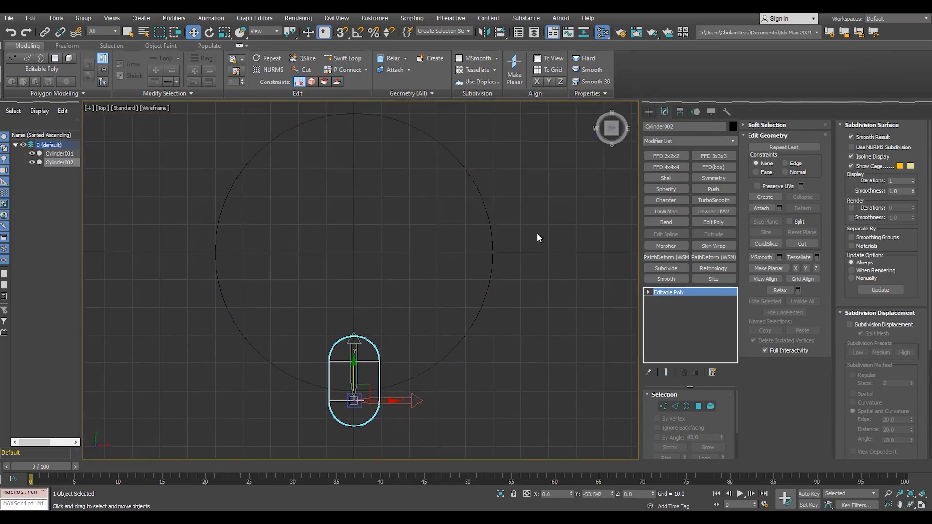
{"action": "left_click", "coordinate": [680, 114]}
{"action": "left_click", "coordinate": [500, 33]}
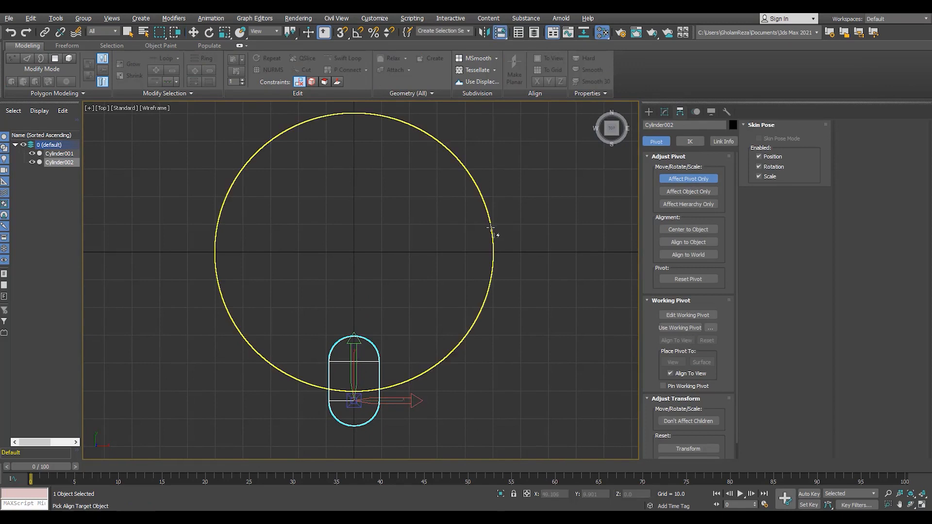
{"action": "left_click", "coordinate": [492, 235]}
{"action": "middle_click_drag", "start_coordinate": [337, 330], "coordinate": [370, 314]}
{"action": "key", "text": "e"}
{"action": "left_click_drag", "start_coordinate": [414, 270], "coordinate": [382, 275]}
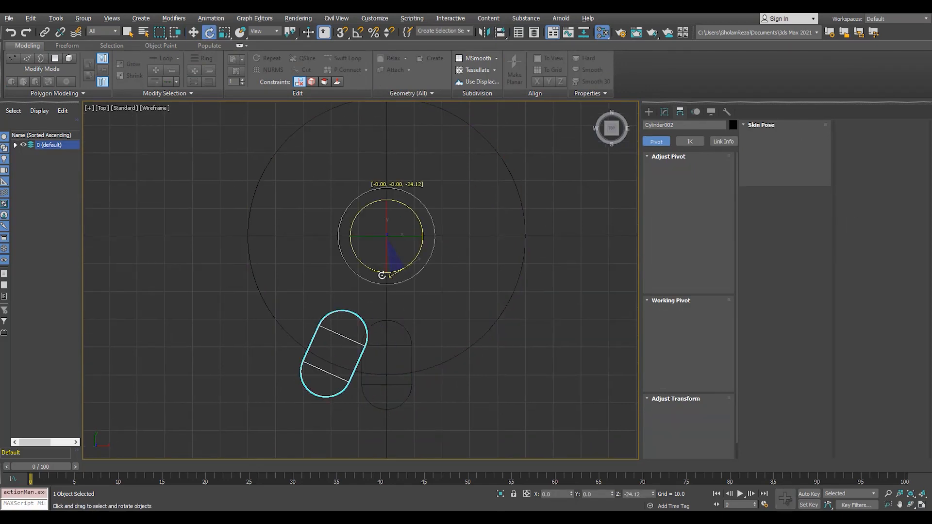
{"action": "left_click", "coordinate": [502, 301]}
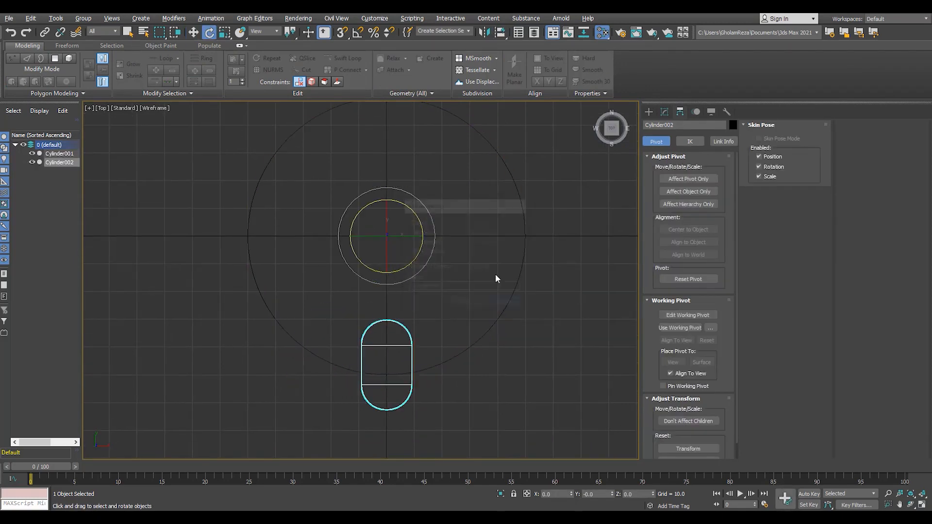
- Enable angle snap and rotate-clone the capsule by -45 degrees around the disc's centre as 7 instances
{"action": "right_click", "coordinate": [358, 32]}
{"action": "left_click", "coordinate": [531, 196]}
{"action": "left_click_drag", "start_coordinate": [406, 268], "coordinate": [382, 271], "text": "shift"}
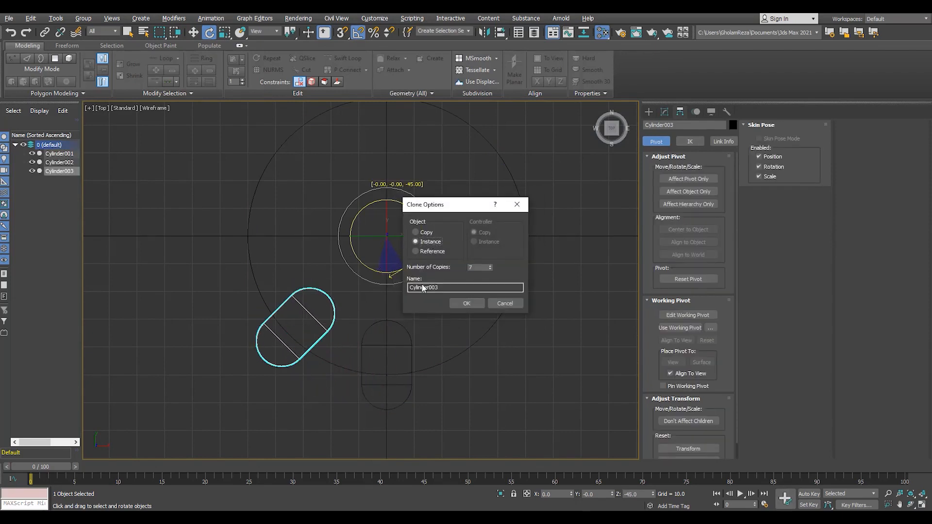
{"action": "left_click", "coordinate": [466, 303]}
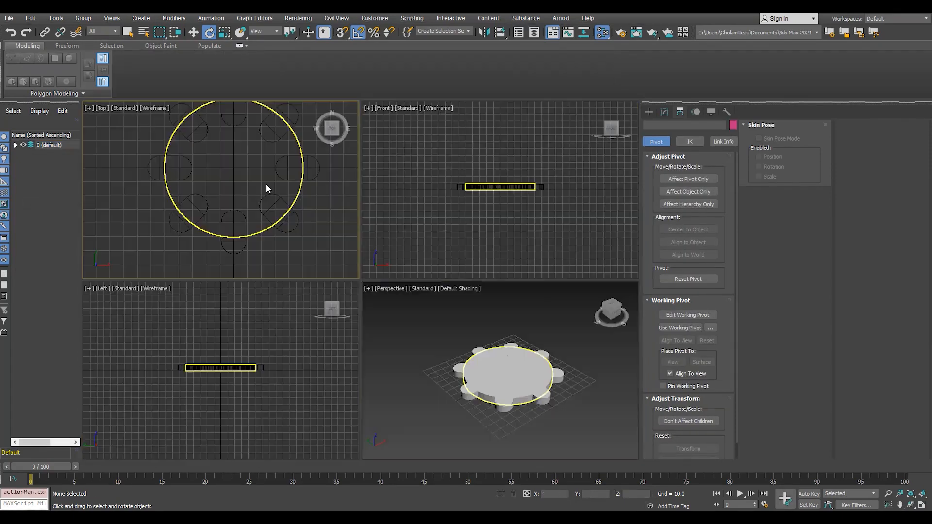
- Create a cylinder with a radius of about 4.5 on the outer end of the original capsule tab, centred at X 0
{"action": "key", "text": "alt+w"}
{"action": "left_click", "coordinate": [362, 364]}
{"action": "left_click", "coordinate": [665, 111]}
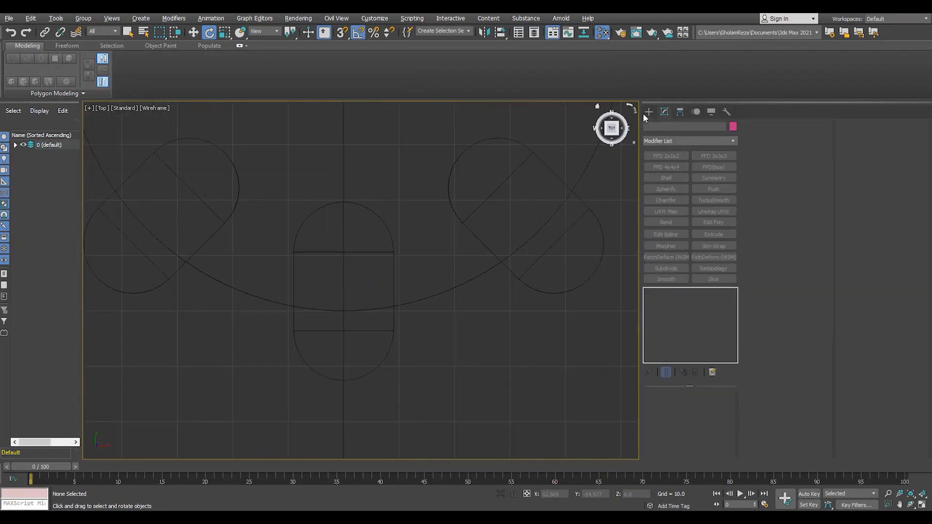
{"action": "left_click", "coordinate": [648, 112]}
{"action": "left_click", "coordinate": [669, 190]}
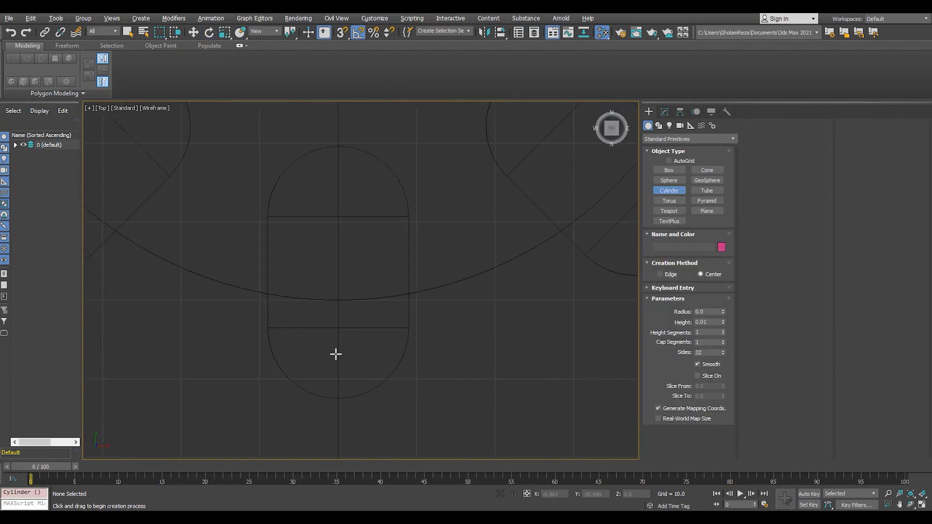
{"action": "left_click", "coordinate": [352, 384]}
{"action": "key", "text": "e"}
{"action": "key", "text": "w"}
{"action": "scroll", "coordinate": [323, 363], "scroll_direction": "up", "scroll_amount": 2}
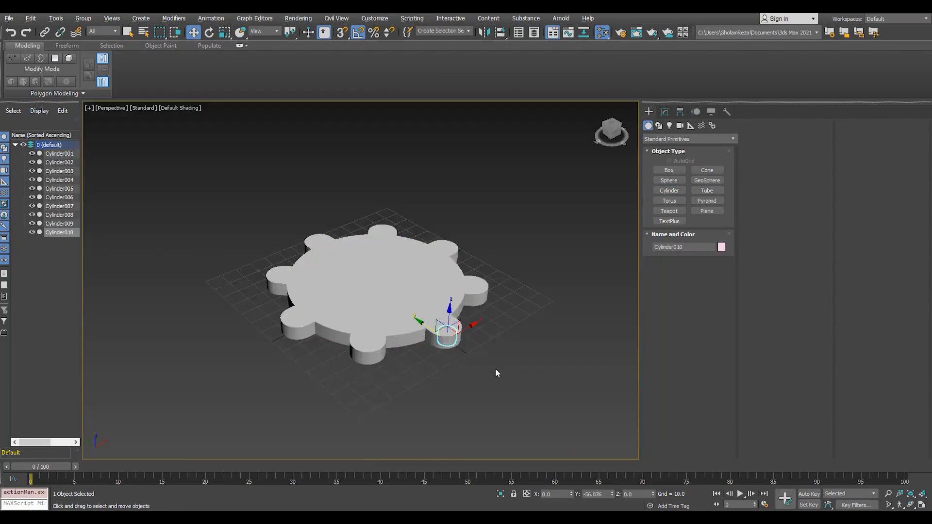
- Raise the new cylinder to Z about 4.9 and increase its height to about 9.93
{"action": "scroll", "coordinate": [426, 301], "scroll_direction": "up", "scroll_amount": 5}
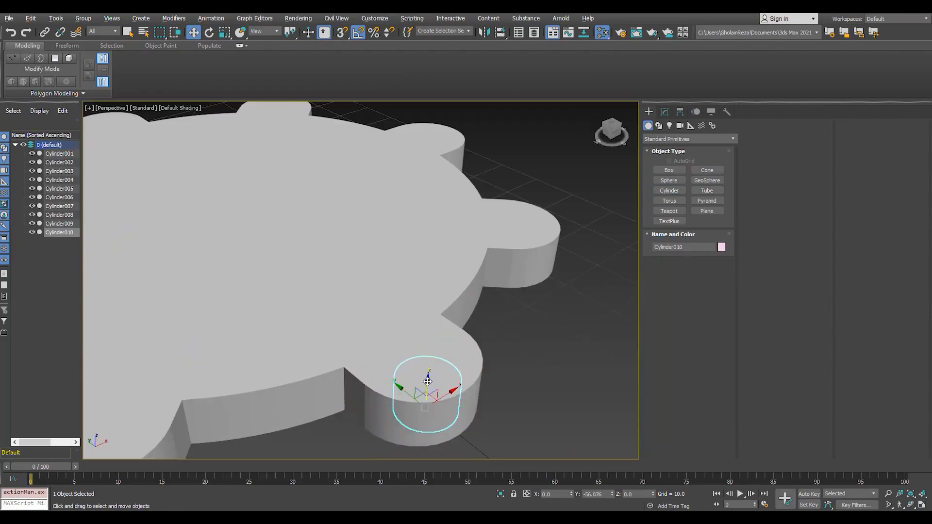
{"action": "left_click_drag", "start_coordinate": [425, 373], "coordinate": [425, 299]}
{"action": "middle_click_drag", "start_coordinate": [424, 299], "coordinate": [422, 301], "text": "alt"}
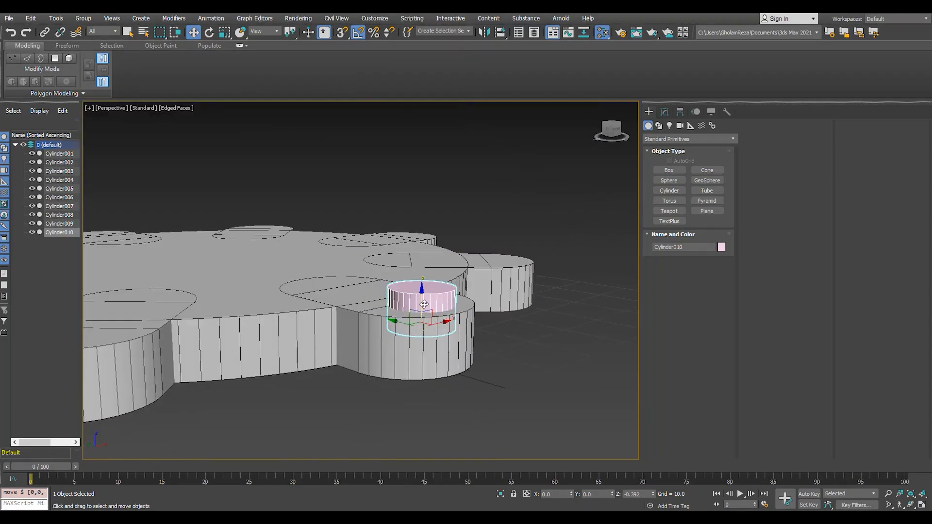
{"action": "left_click", "coordinate": [664, 111]}
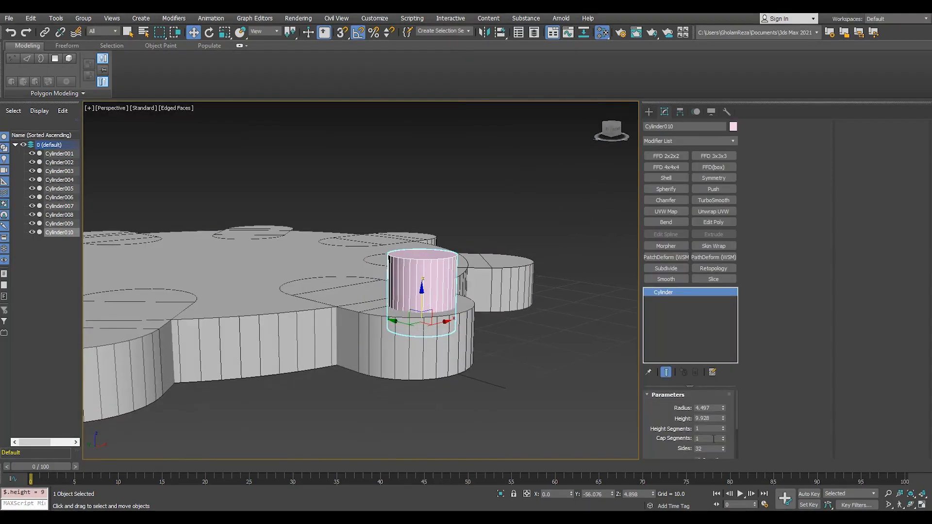
{"action": "scroll", "coordinate": [359, 279], "scroll_direction": "down", "scroll_amount": 3}
{"action": "key", "text": "alt+w"}
{"action": "key", "text": "alt+w"}
{"action": "left_click", "coordinate": [680, 112]}
{"action": "left_click", "coordinate": [688, 179]}
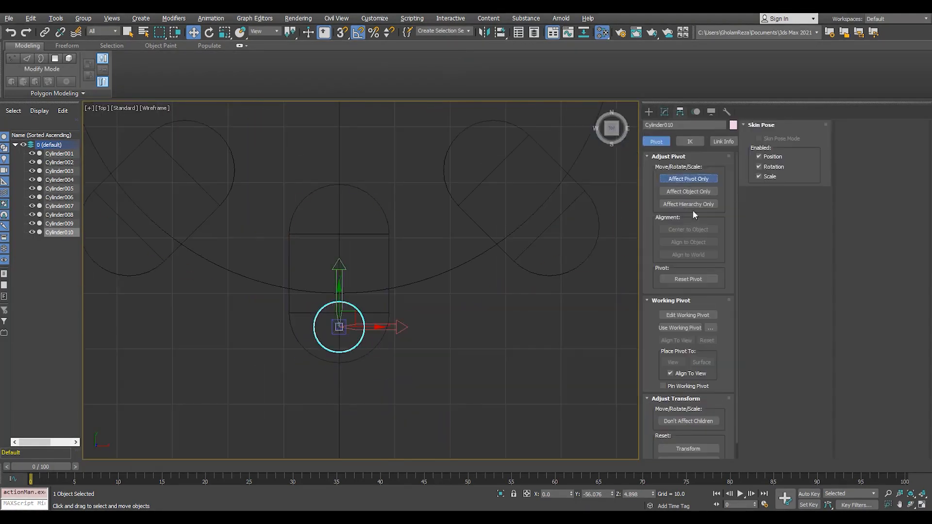
{"action": "left_click", "coordinate": [688, 229]}
{"action": "scroll", "coordinate": [441, 170], "scroll_direction": "down", "scroll_amount": 4}
{"action": "left_click", "coordinate": [457, 259]}
{"action": "middle_click_drag", "start_coordinate": [461, 262], "coordinate": [472, 306]}
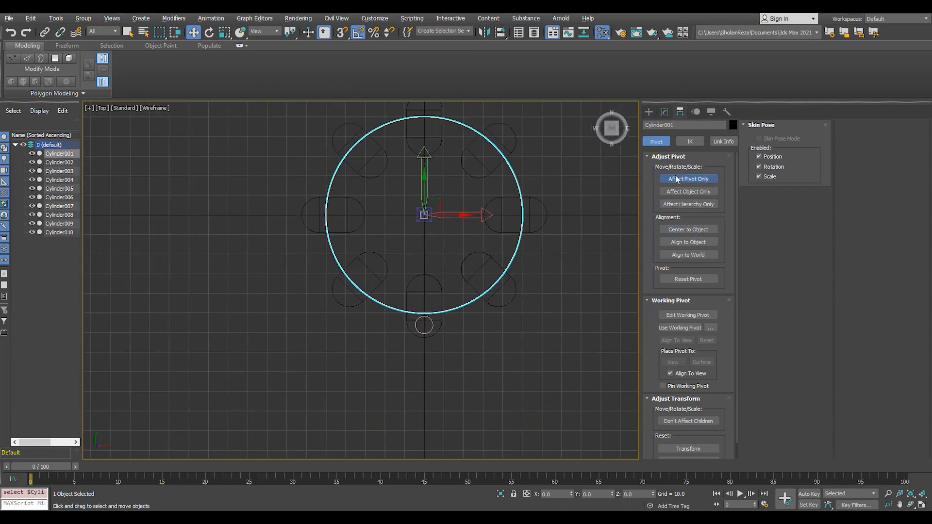
{"action": "left_click_drag", "start_coordinate": [449, 257], "coordinate": [423, 250], "text": "shift"}
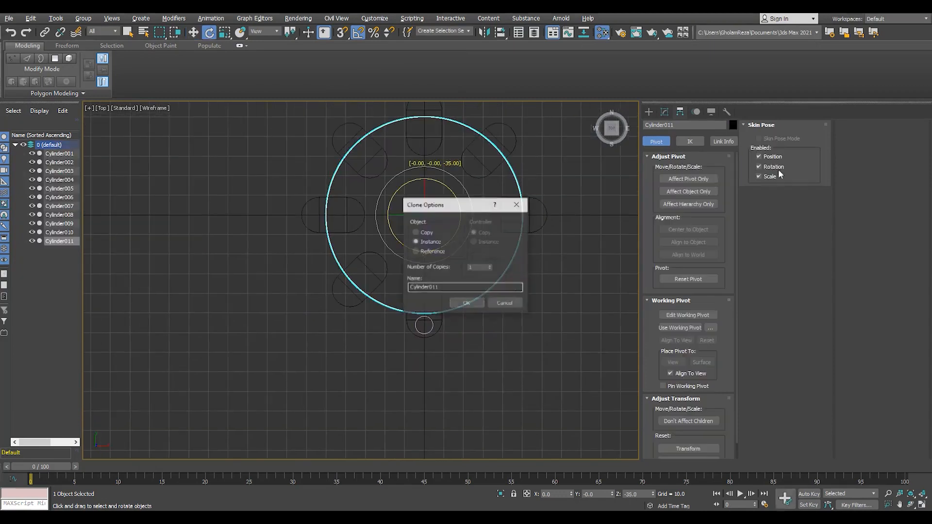
{"action": "left_click", "coordinate": [504, 303]}
- Select the small upright cylinder on the tab and align its pivot to the large disc's centre
{"action": "middle_click_drag", "start_coordinate": [462, 226], "coordinate": [482, 248]}
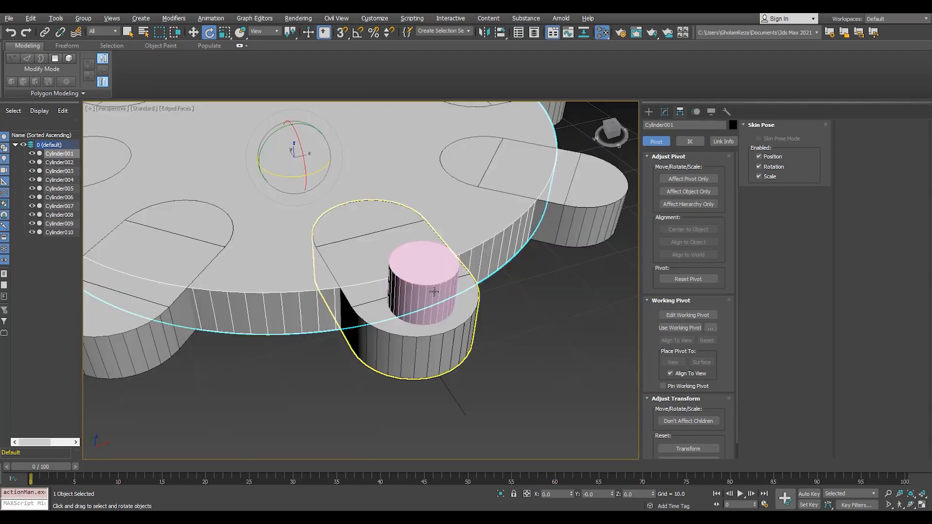
{"action": "key", "text": "alt+w"}
{"action": "key", "text": "alt+w"}
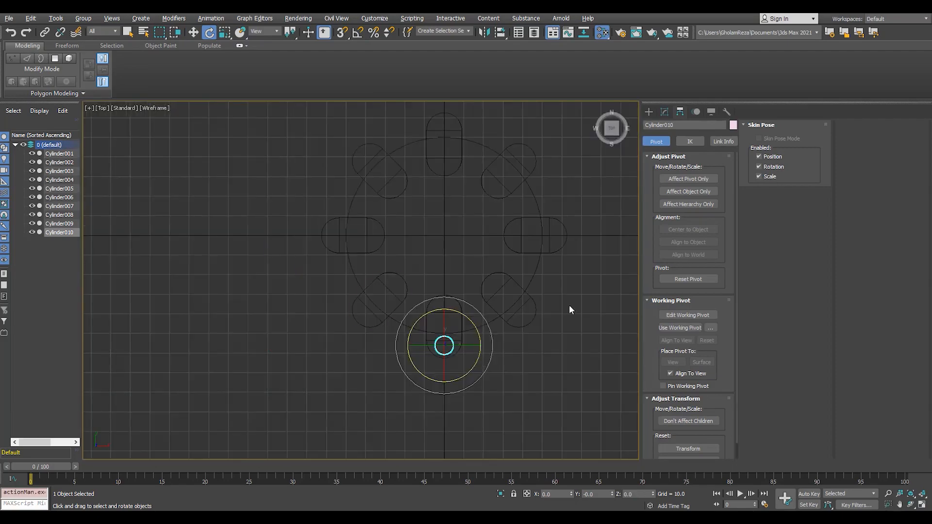
{"action": "key", "text": "w"}
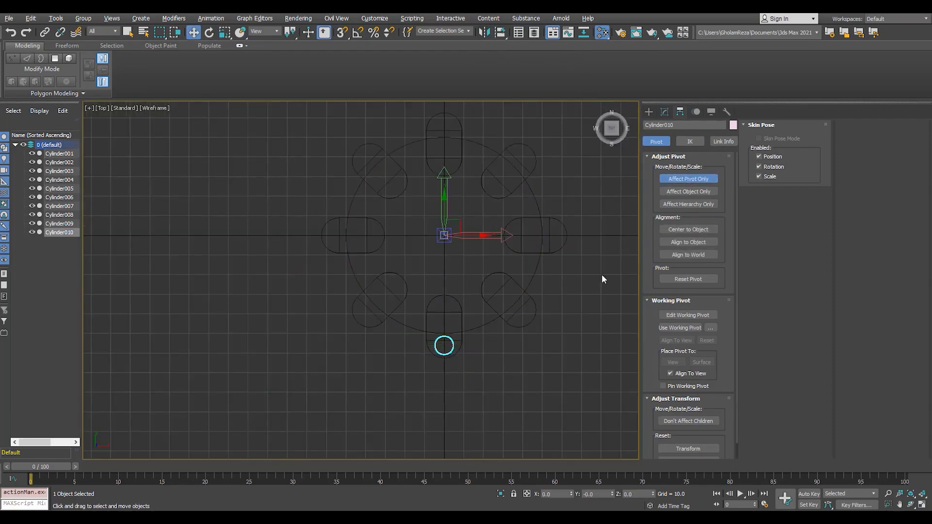
- Rotate-clone the small upright cylinder by -45 degrees around the disc's centre as 7 instances
{"action": "key", "text": "e"}
{"action": "left_click_drag", "start_coordinate": [464, 263], "coordinate": [450, 273], "text": "shift"}
{"action": "left_click", "coordinate": [505, 303]}
{"action": "key", "text": "a"}
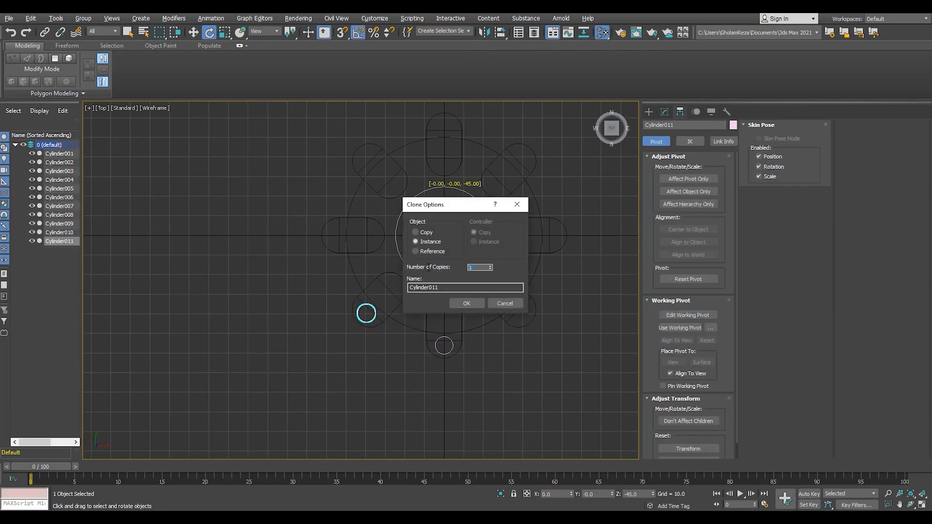
{"action": "left_click", "coordinate": [478, 304]}
{"action": "key", "text": "alt+w"}
{"action": "middle_click", "coordinate": [525, 356]}
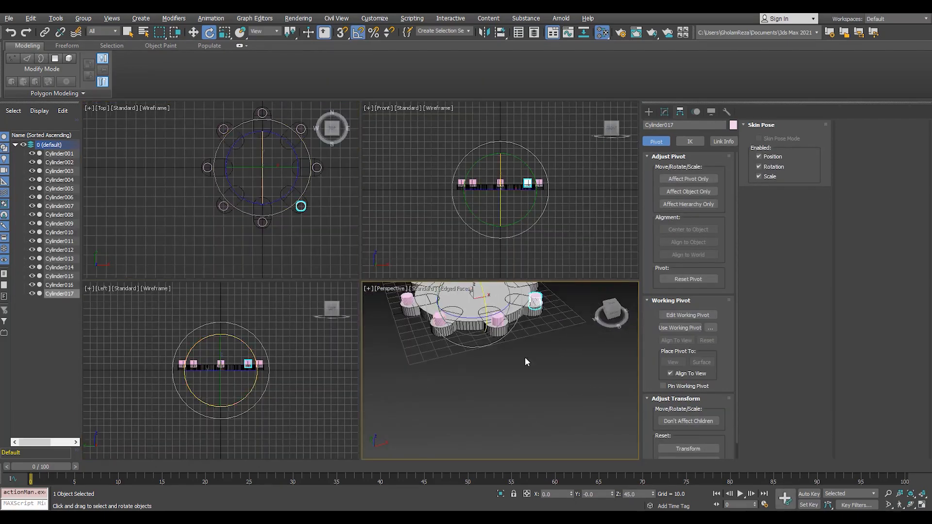
{"action": "key", "text": "alt+w"}
{"action": "left_click", "coordinate": [502, 360]}
{"action": "mouse_move", "coordinate": [418, 219]}
{"action": "middle_mouse_down", "text": "alt"}
{"action": "mouse_move", "coordinate": [389, 187]}
{"action": "mouse_move", "coordinate": [432, 209]}
{"action": "middle_mouse_up", "text": "alt"}
{"action": "scroll", "coordinate": [378, 194], "scroll_direction": "up", "scroll_amount": 4}
- Delete the small upright cylinder and the capsule tab on the disc's positive Y side
{"action": "left_click", "coordinate": [290, 145]}
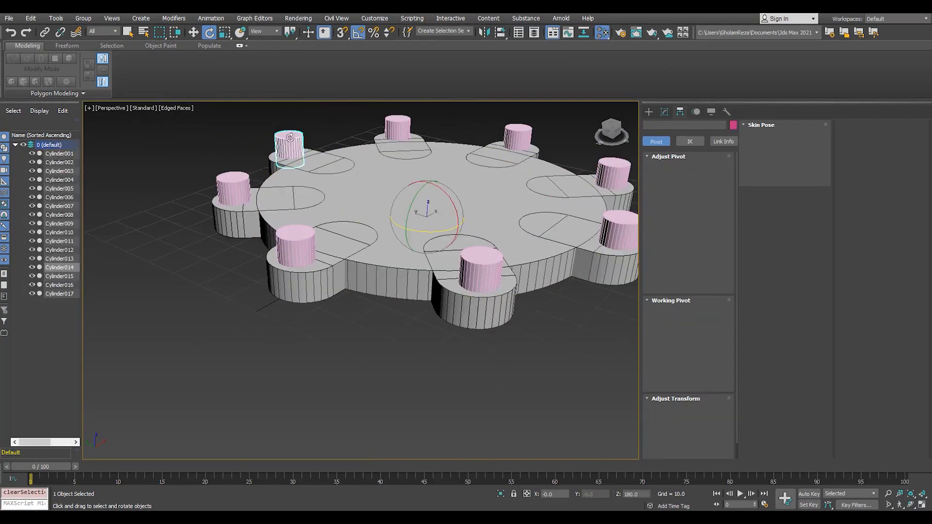
{"action": "key", "text": "Delete"}
{"action": "middle_click_drag", "start_coordinate": [299, 177], "coordinate": [269, 260]}
{"action": "left_click", "coordinate": [271, 208]}
{"action": "key", "text": "Delete"}
- Clone the large disc along Y as a copy centred at Y about 63.5
{"action": "scroll", "coordinate": [266, 219], "scroll_direction": "down", "scroll_amount": 3}
{"action": "key", "text": "alt+w"}
{"action": "middle_click", "coordinate": [291, 240]}
{"action": "key", "text": "alt+w"}
{"action": "left_click", "coordinate": [459, 226]}
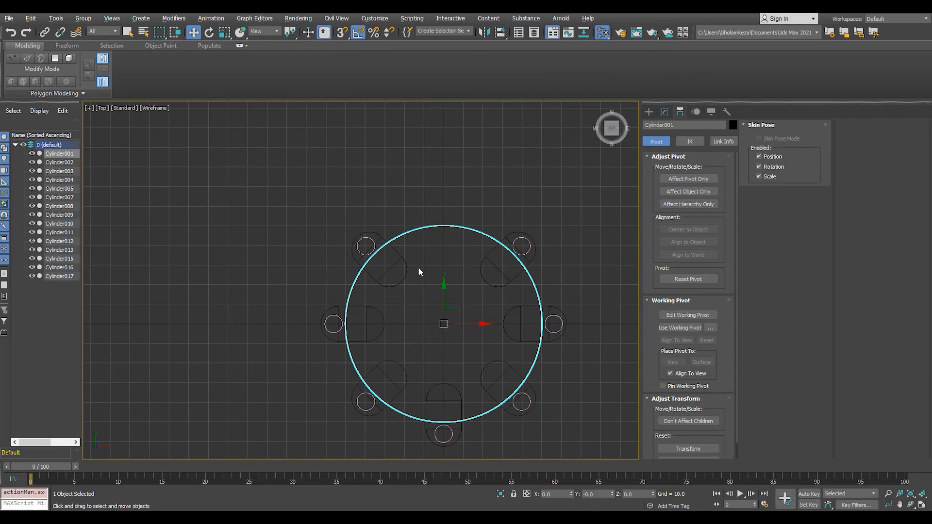
{"action": "left_click_drag", "start_coordinate": [443, 291], "coordinate": [445, 165], "text": "shift"}
{"action": "left_click", "coordinate": [415, 232]}
{"action": "left_click", "coordinate": [466, 303]}
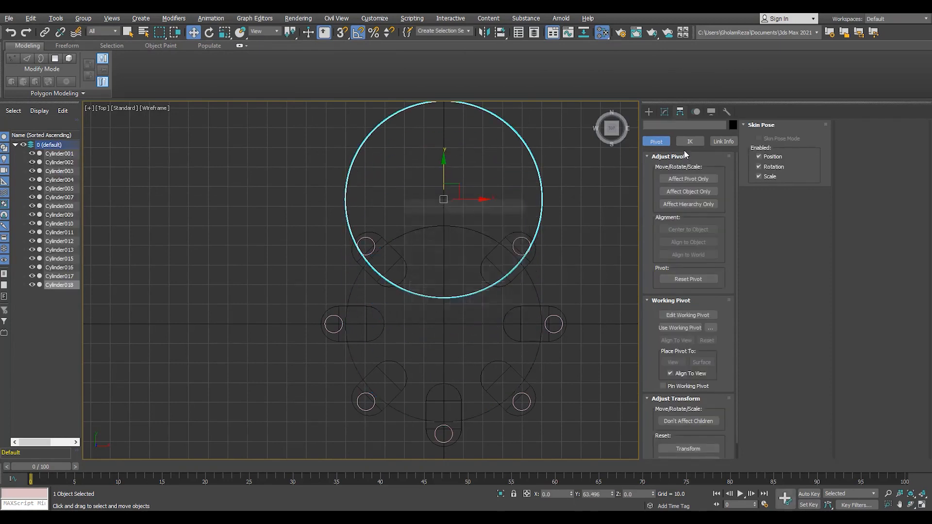
- Reduce the copied disc's radius to 32
{"action": "left_click", "coordinate": [664, 112]}
{"action": "left_click_drag", "start_coordinate": [723, 413], "coordinate": [723, 415]}
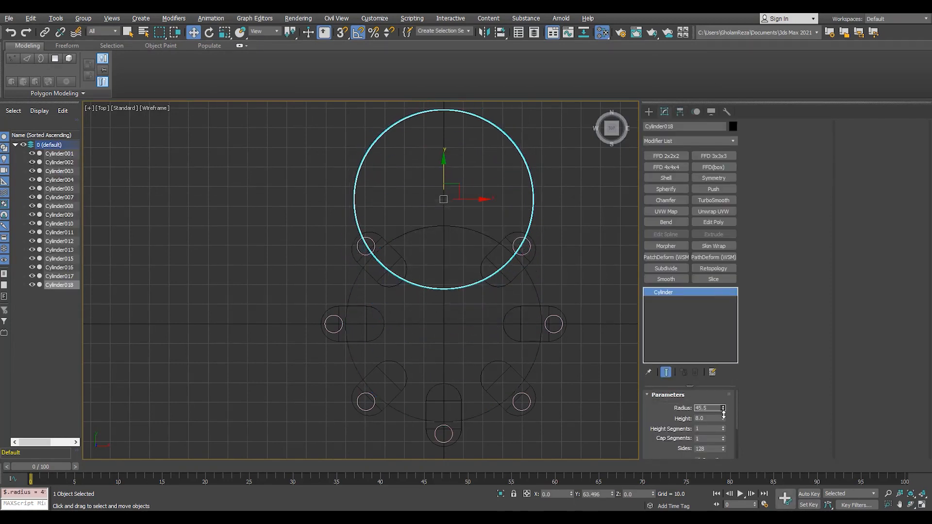
{"action": "key", "text": "p"}
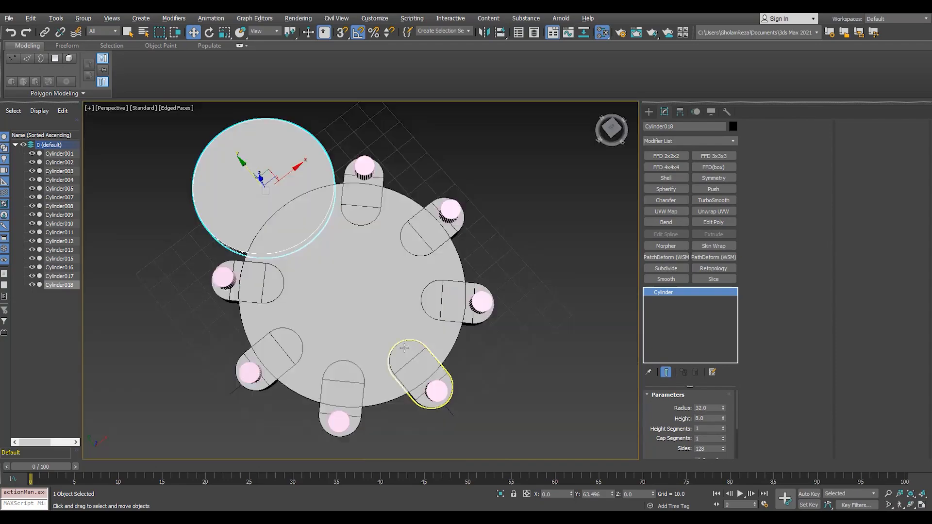
- Move the copied disc along Y to about 47.66 and increase its height to about 20.4
{"action": "middle_click_drag", "start_coordinate": [403, 347], "coordinate": [446, 296], "text": "alt"}
{"action": "scroll", "coordinate": [301, 219], "scroll_direction": "up", "scroll_amount": 3}
{"action": "middle_click_drag", "start_coordinate": [301, 218], "coordinate": [322, 324], "text": "alt"}
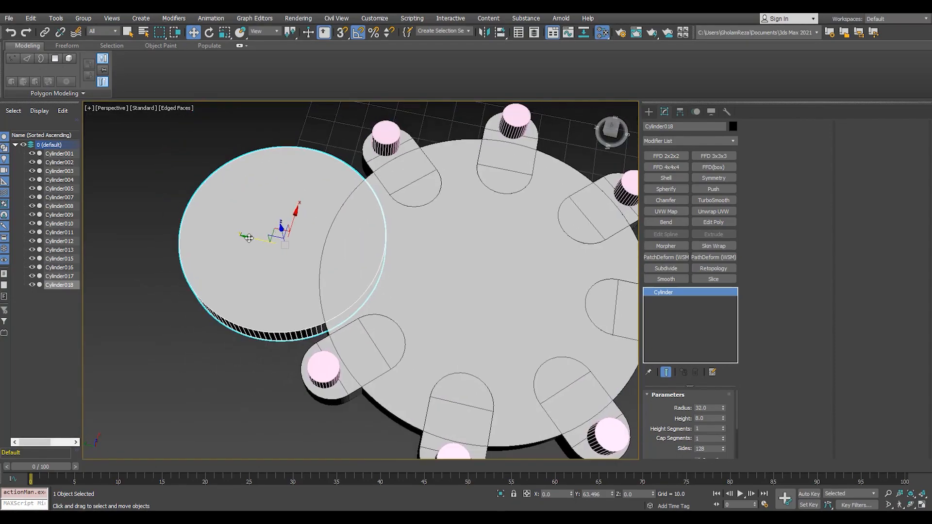
{"action": "left_click_drag", "start_coordinate": [252, 244], "coordinate": [294, 258]}
{"action": "middle_click_drag", "start_coordinate": [296, 259], "coordinate": [265, 226], "text": "alt"}
{"action": "scroll", "coordinate": [296, 259], "scroll_direction": "up", "scroll_amount": 2}
{"action": "left_click_drag", "start_coordinate": [723, 419], "coordinate": [719, 342]}
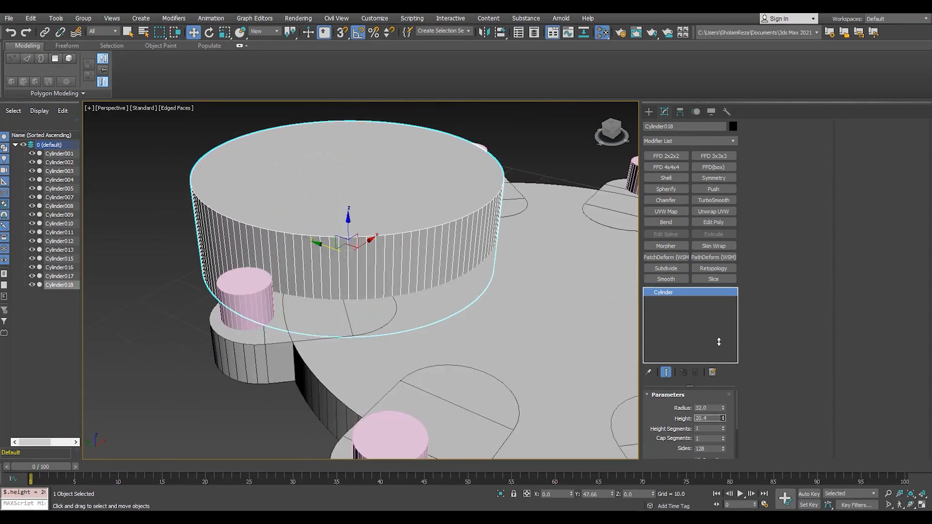
- Examine the raised disc's proportions against the tabbed base from several distances with edges hidden
{"action": "scroll", "coordinate": [434, 322], "scroll_direction": "down", "scroll_amount": 4}
{"action": "mouse_move", "coordinate": [427, 320]}
{"action": "middle_mouse_down", "text": "alt"}
{"action": "mouse_move", "coordinate": [333, 306]}
{"action": "mouse_move", "coordinate": [418, 329]}
{"action": "middle_mouse_up", "text": "alt"}
{"action": "left_click", "coordinate": [518, 227]}
{"action": "key", "text": "F4"}
{"action": "scroll", "coordinate": [344, 277], "scroll_direction": "down", "scroll_amount": 4}
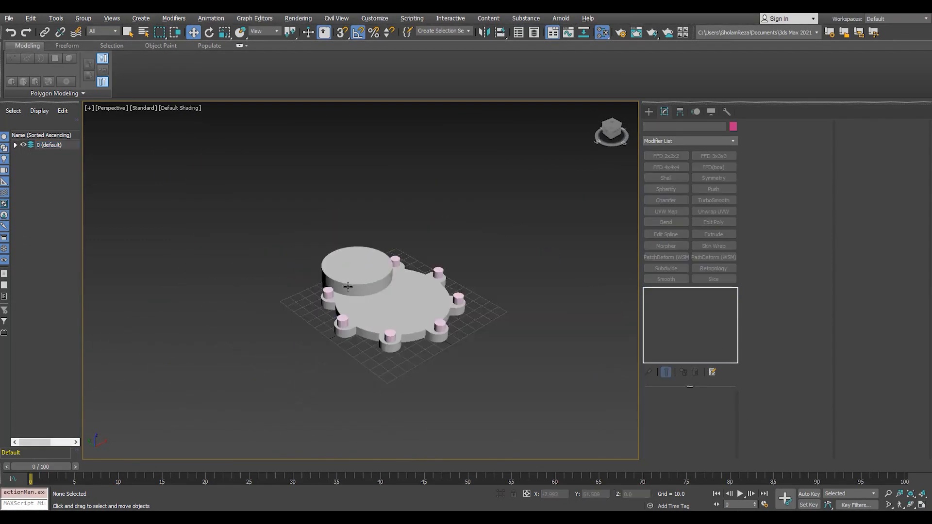
{"action": "middle_click_drag", "start_coordinate": [346, 288], "coordinate": [355, 275], "text": "alt"}
{"action": "scroll", "coordinate": [354, 275], "scroll_direction": "up", "scroll_amount": 4}
{"action": "key", "text": "F4"}
- Convert the raised disc to Editable Poly and delete its top polygon
{"action": "left_click", "coordinate": [360, 283]}
{"action": "middle_click_drag", "start_coordinate": [376, 305], "coordinate": [343, 295]}
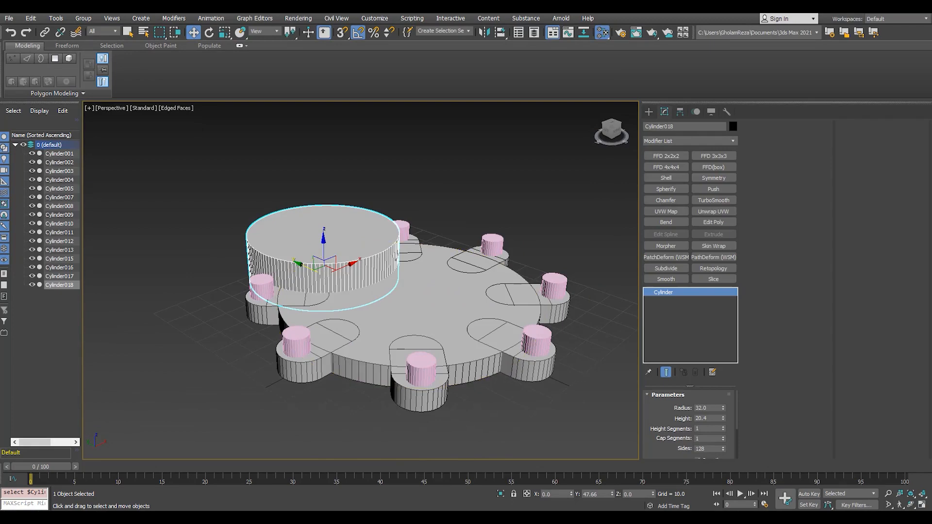
{"action": "middle_click_drag", "start_coordinate": [356, 249], "coordinate": [347, 250]}
{"action": "key", "text": "ctrl+e"}
{"action": "scroll", "coordinate": [341, 235], "scroll_direction": "up", "scroll_amount": 4}
{"action": "key", "text": "4"}
{"action": "left_click", "coordinate": [341, 235]}
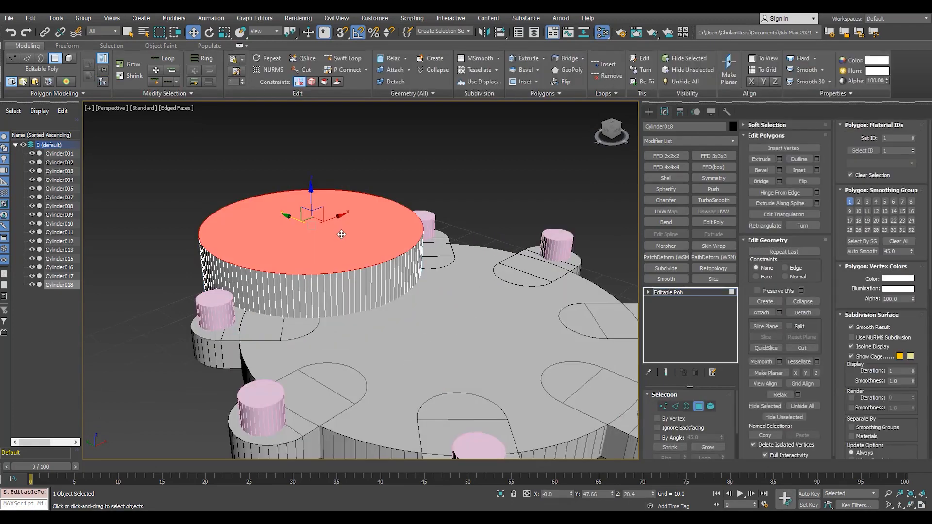
{"action": "key", "text": "Delete"}
- Extend the open top border inward into a bevelled ledge and upward into a narrower cylindrical wall
{"action": "key", "text": "3"}
{"action": "left_click", "coordinate": [341, 273]}
{"action": "scroll", "coordinate": [341, 273], "scroll_direction": "up", "scroll_amount": 5}
{"action": "key", "text": "r"}
{"action": "left_click_drag", "start_coordinate": [275, 173], "coordinate": [312, 102], "text": "shift"}
{"action": "scroll", "coordinate": [304, 203], "scroll_direction": "down", "scroll_amount": 4}
{"action": "key", "text": "w"}
{"action": "middle_click_drag", "start_coordinate": [312, 102], "coordinate": [335, 188]}
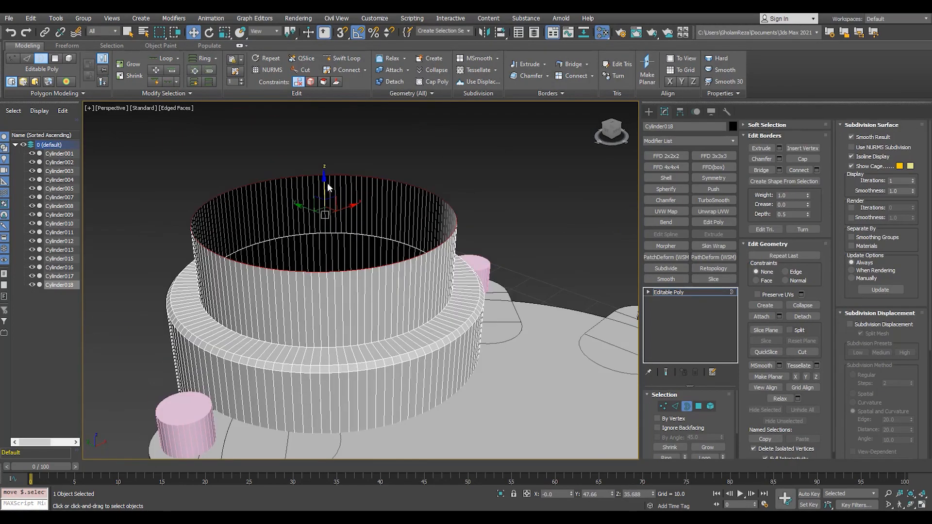
{"action": "left_click_drag", "start_coordinate": [326, 187], "coordinate": [338, 165]}
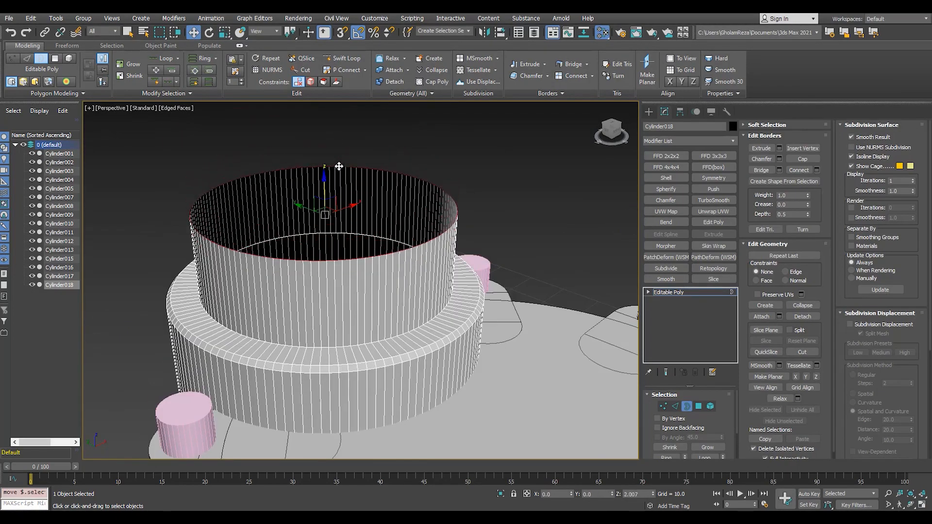
- Undo the extra border extrusion and cap the open top of the narrower wall
{"action": "left_click_drag", "start_coordinate": [324, 198], "coordinate": [324, 205], "text": "shift"}
{"action": "key", "text": "ctrl+z"}
{"action": "key", "text": "alt+p"}
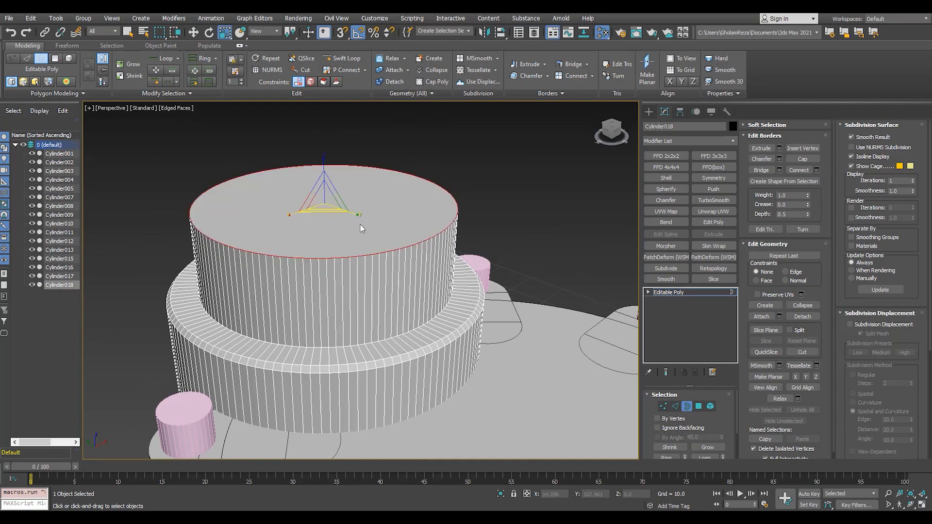
- Chamfer the capped wall's top rim by about 4.79 with 4 segments
{"action": "scroll", "coordinate": [360, 226], "scroll_direction": "up", "scroll_amount": 3}
{"action": "key", "text": "2"}
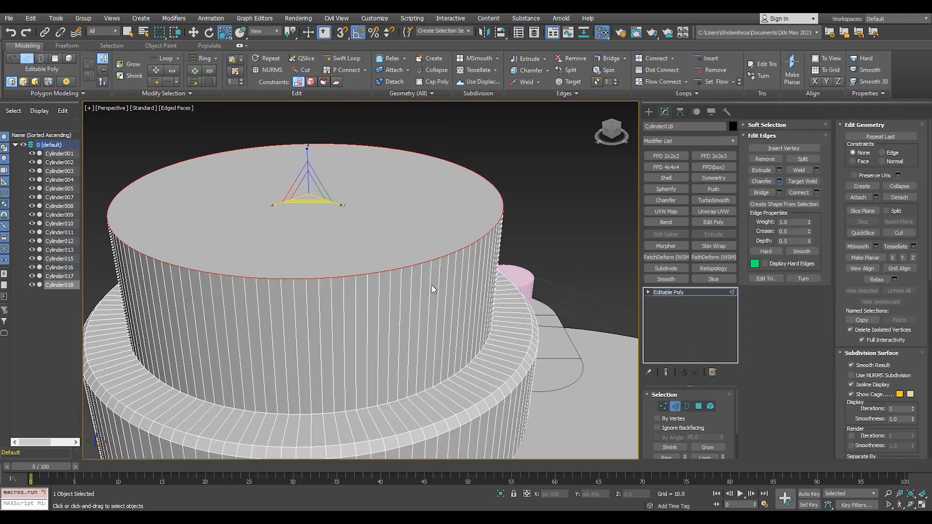
{"action": "mouse_move", "coordinate": [367, 300]}
{"action": "left_mouse_down"}
{"action": "mouse_move", "coordinate": [367, 291]}
{"action": "mouse_move", "coordinate": [368, 306]}
{"action": "left_mouse_up"}
{"action": "left_click", "coordinate": [368, 313]}
{"action": "key", "text": "F4"}
{"action": "key", "text": "F4"}
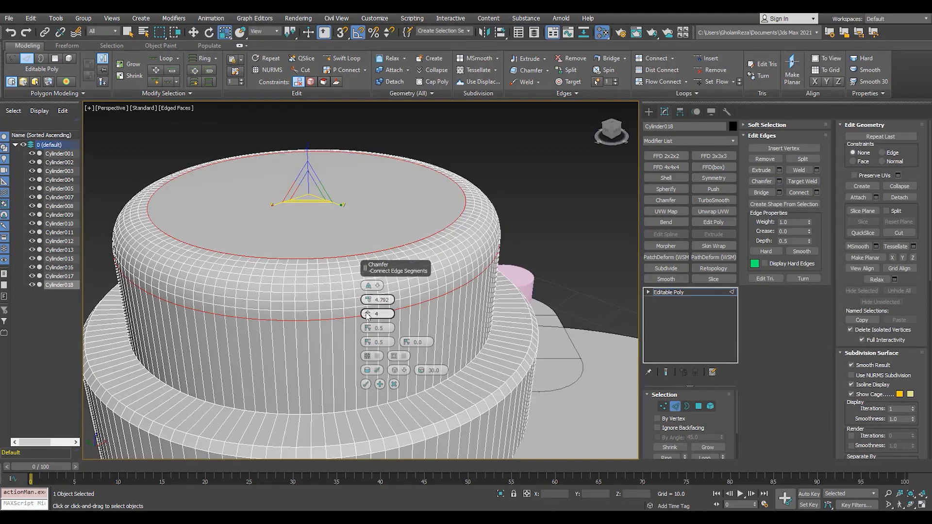
{"action": "key", "text": "F4"}
{"action": "scroll", "coordinate": [283, 301], "scroll_direction": "down", "scroll_amount": 4}
{"action": "key", "text": "F4"}
{"action": "key", "text": "F4"}
{"action": "scroll", "coordinate": [318, 250], "scroll_direction": "down", "scroll_amount": 4}
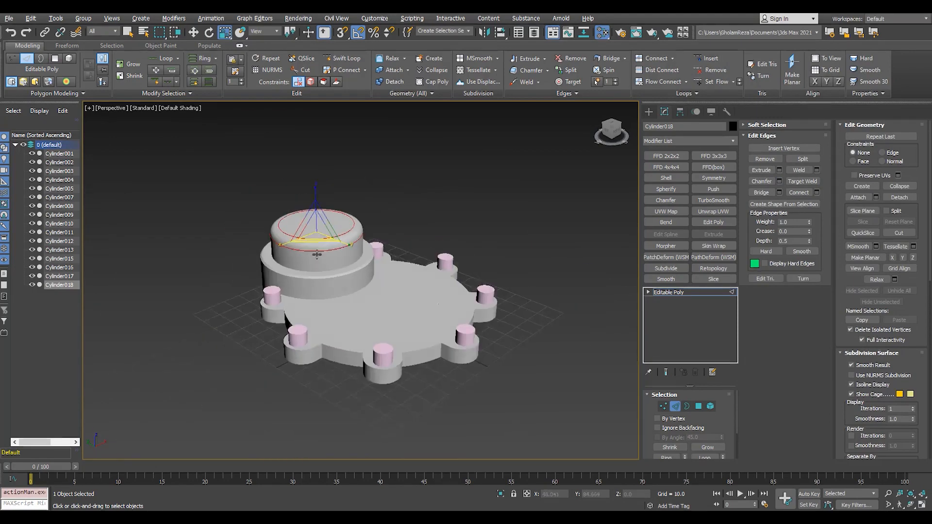
{"action": "mouse_move", "coordinate": [318, 247]}
{"action": "middle_mouse_down", "text": "alt"}
{"action": "mouse_move", "coordinate": [298, 286]}
{"action": "mouse_move", "coordinate": [315, 251]}
{"action": "middle_mouse_up", "text": "alt"}
{"action": "scroll", "coordinate": [323, 251], "scroll_direction": "up", "scroll_amount": 5}
- Inset the flat top polygon using Bevel with height 0 and outline about -6.95
{"action": "key", "text": "F4"}
{"action": "scroll", "coordinate": [325, 250], "scroll_direction": "up", "scroll_amount": 4}
{"action": "key", "text": "4"}
{"action": "left_click", "coordinate": [337, 212]}
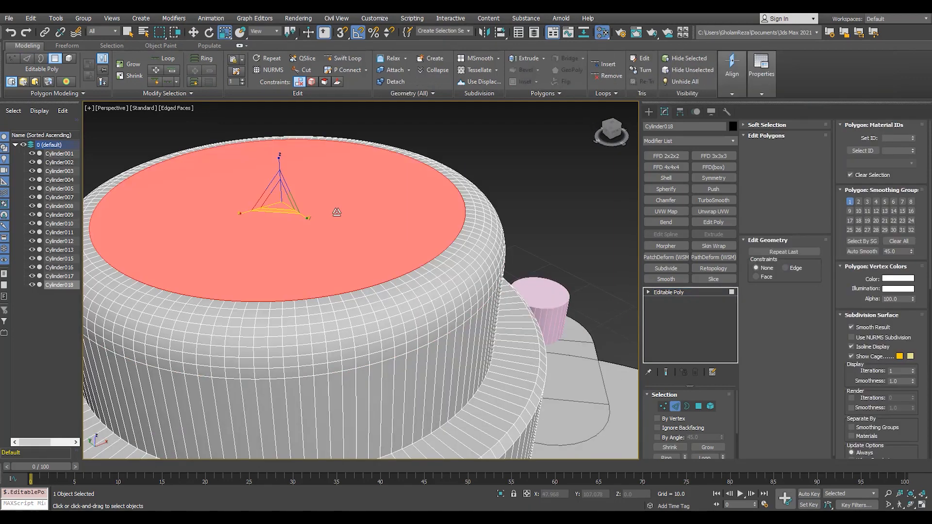
{"action": "key", "text": "ctrl+shift+b"}
{"action": "right_click", "coordinate": [367, 300]}
{"action": "left_click_drag", "start_coordinate": [366, 315], "coordinate": [373, 334]}
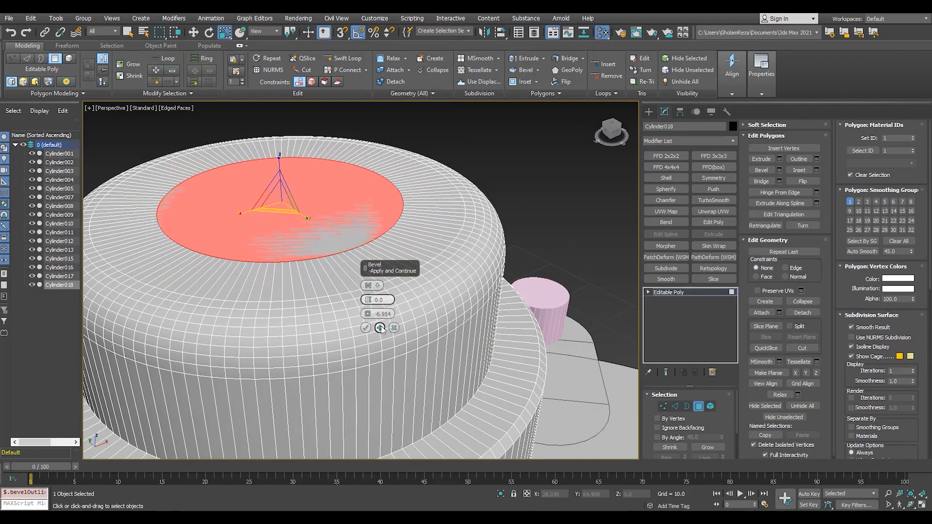
{"action": "left_click", "coordinate": [380, 328]}
- Bevel the inset polygon up by about 0.886 and inset it again to form a narrow rim
{"action": "left_click", "coordinate": [380, 328]}
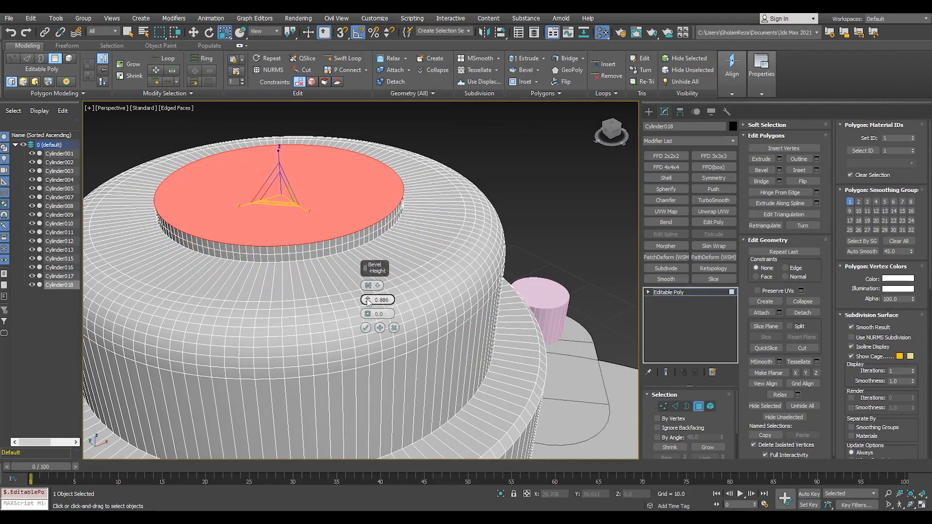
{"action": "right_click", "coordinate": [367, 299]}
{"action": "mouse_move", "coordinate": [367, 314]}
{"action": "left_mouse_down"}
{"action": "mouse_move", "coordinate": [367, 332]}
{"action": "mouse_move", "coordinate": [366, 276]}
{"action": "mouse_move", "coordinate": [375, 327]}
{"action": "left_mouse_up"}
{"action": "scroll", "coordinate": [367, 219], "scroll_direction": "up", "scroll_amount": 3}
{"action": "left_click_drag", "start_coordinate": [367, 286], "coordinate": [368, 296]}
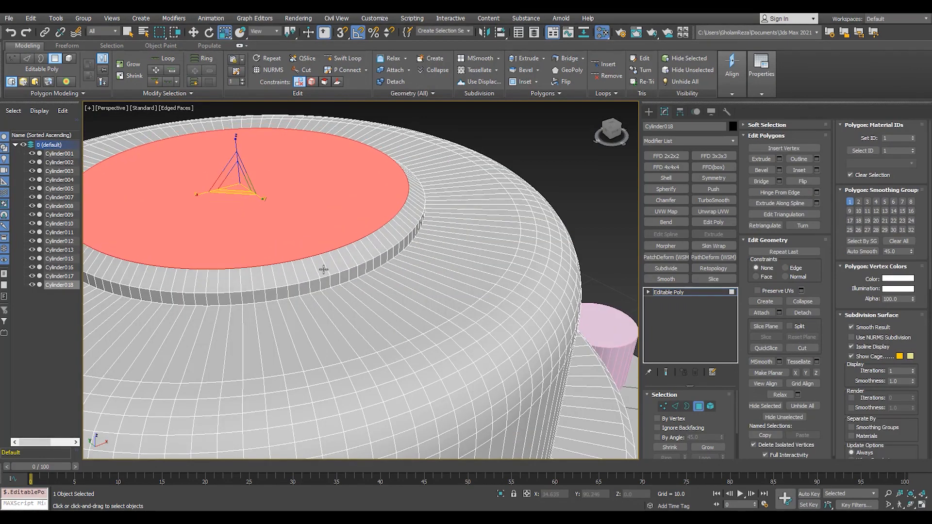
- Select all polygons of the raised hub and apply Auto Smooth with the 45-degree threshold
{"action": "left_click", "coordinate": [323, 269]}
{"action": "left_click", "coordinate": [333, 267], "text": "shift"}
{"action": "key", "text": "ctrl+a"}
{"action": "left_click", "coordinate": [868, 251]}
- Select the narrow polygon ring around the hub's raised centre and Auto Smooth it separately
{"action": "left_click", "coordinate": [339, 262]}
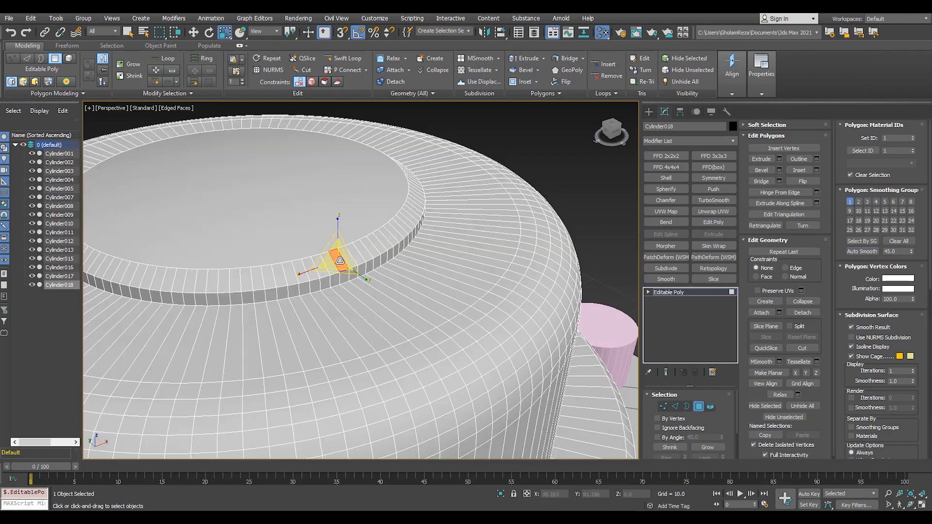
{"action": "left_click", "coordinate": [334, 264], "text": "shift"}
{"action": "left_click", "coordinate": [855, 253]}
{"action": "left_click", "coordinate": [522, 162]}
{"action": "key", "text": "F4"}
{"action": "scroll", "coordinate": [504, 170], "scroll_direction": "down", "scroll_amount": 6}
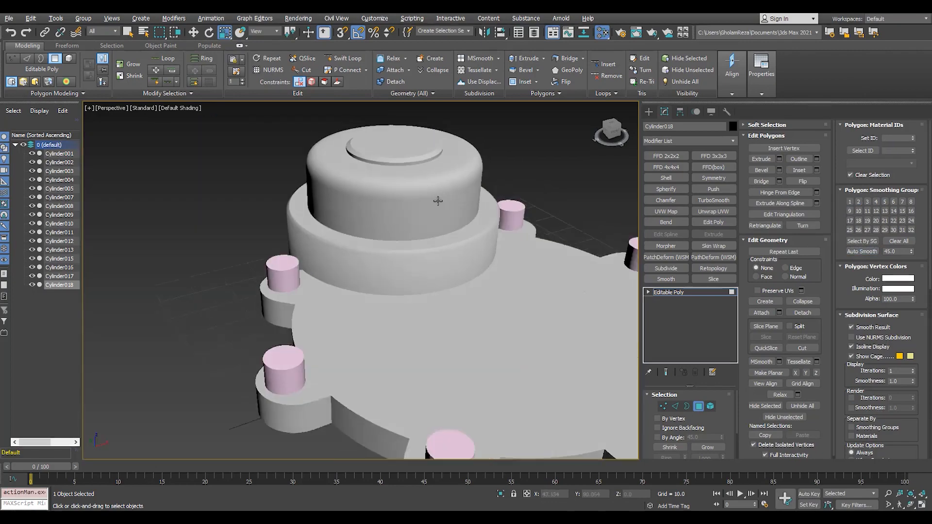
- Select the bevelled polygon ring on the hub's outer ledge, Auto Smooth it, and leave polygon editing
{"action": "middle_click_drag", "start_coordinate": [437, 199], "coordinate": [349, 219], "text": "alt"}
{"action": "scroll", "coordinate": [273, 244], "scroll_direction": "up", "scroll_amount": 4}
{"action": "key", "text": "F4"}
{"action": "scroll", "coordinate": [274, 244], "scroll_direction": "up", "scroll_amount": 3}
{"action": "left_click", "coordinate": [278, 226]}
{"action": "left_click", "coordinate": [300, 238], "text": "shift"}
{"action": "left_click", "coordinate": [853, 252]}
{"action": "scroll", "coordinate": [490, 243], "scroll_direction": "down", "scroll_amount": 5}
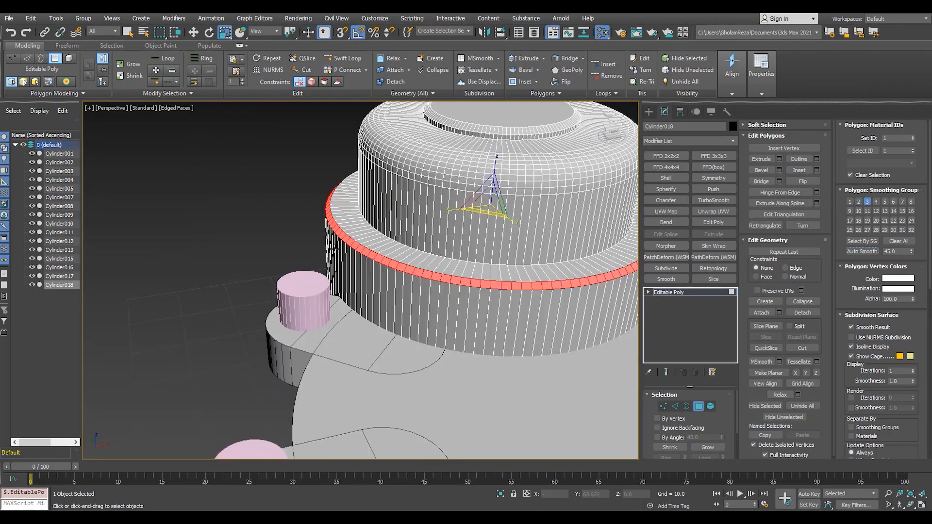
{"action": "left_click", "coordinate": [572, 163]}
{"action": "key", "text": "F4"}
{"action": "mouse_move", "coordinate": [418, 243]}
{"action": "middle_mouse_down"}
{"action": "mouse_move", "coordinate": [378, 270]}
{"action": "mouse_move", "coordinate": [388, 287]}
{"action": "mouse_move", "coordinate": [386, 278]}
{"action": "middle_mouse_up"}
{"action": "scroll", "coordinate": [388, 272], "scroll_direction": "down", "scroll_amount": 4}
{"action": "left_click", "coordinate": [670, 293]}
- Create a narrow box in the Top view running along Y from the hub's raised centre to its outer ledge
{"action": "key", "text": "t"}
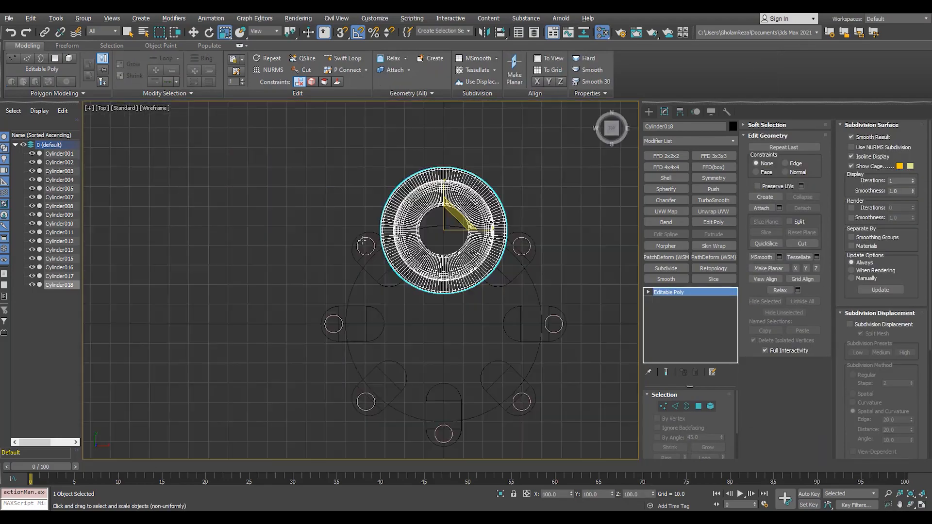
{"action": "key", "text": "F3"}
{"action": "scroll", "coordinate": [439, 223], "scroll_direction": "up", "scroll_amount": 4}
{"action": "mouse_move", "coordinate": [441, 209]}
{"action": "middle_mouse_down"}
{"action": "mouse_move", "coordinate": [429, 287]}
{"action": "mouse_move", "coordinate": [414, 287]}
{"action": "middle_mouse_up"}
{"action": "key", "text": "F4"}
{"action": "left_click", "coordinate": [649, 112]}
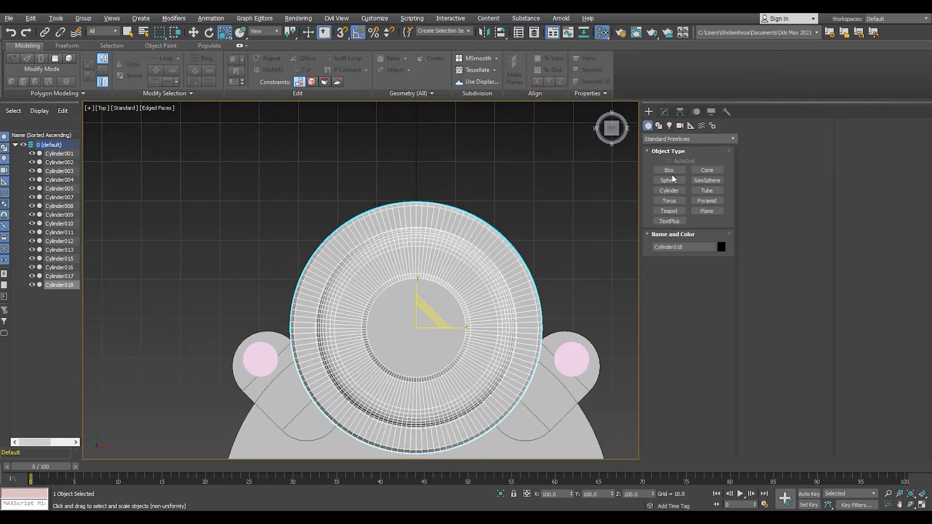
{"action": "left_click", "coordinate": [671, 171]}
{"action": "middle_click_drag", "start_coordinate": [369, 352], "coordinate": [405, 245]}
{"action": "left_click_drag", "start_coordinate": [445, 238], "coordinate": [457, 356]}
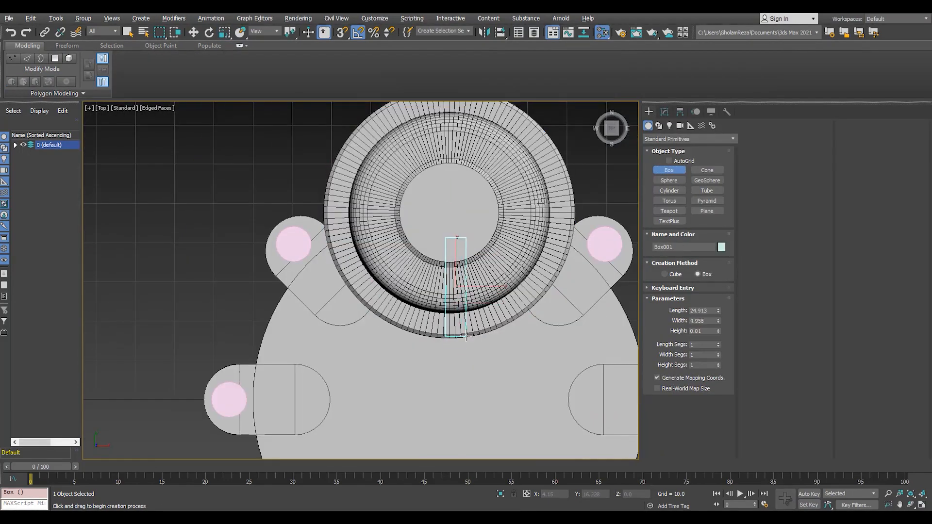
{"action": "left_click", "coordinate": [470, 334]}
- Centre the narrow box on the hub at X 0 using snapping
{"action": "key", "text": "w"}
{"action": "scroll", "coordinate": [479, 290], "scroll_direction": "up", "scroll_amount": 3}
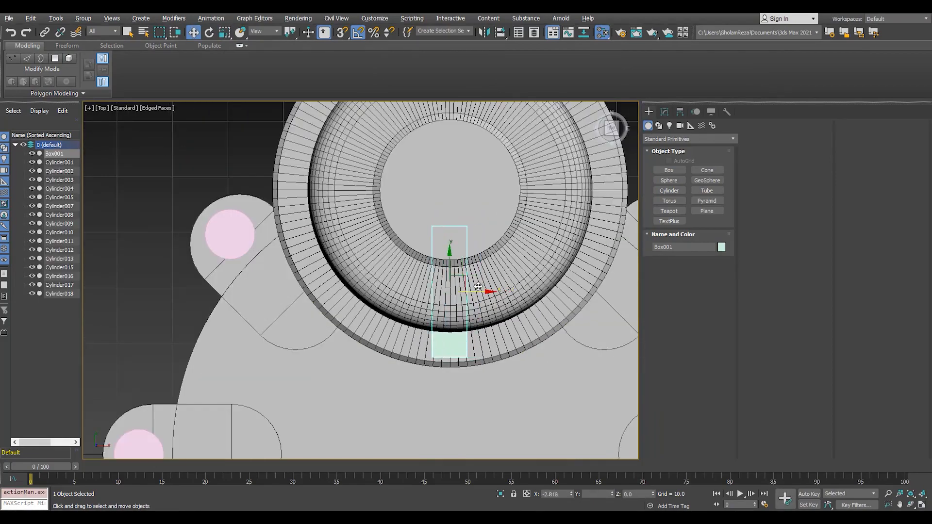
{"action": "scroll", "coordinate": [452, 362], "scroll_direction": "down", "scroll_amount": 5}
{"action": "key", "text": "F3"}
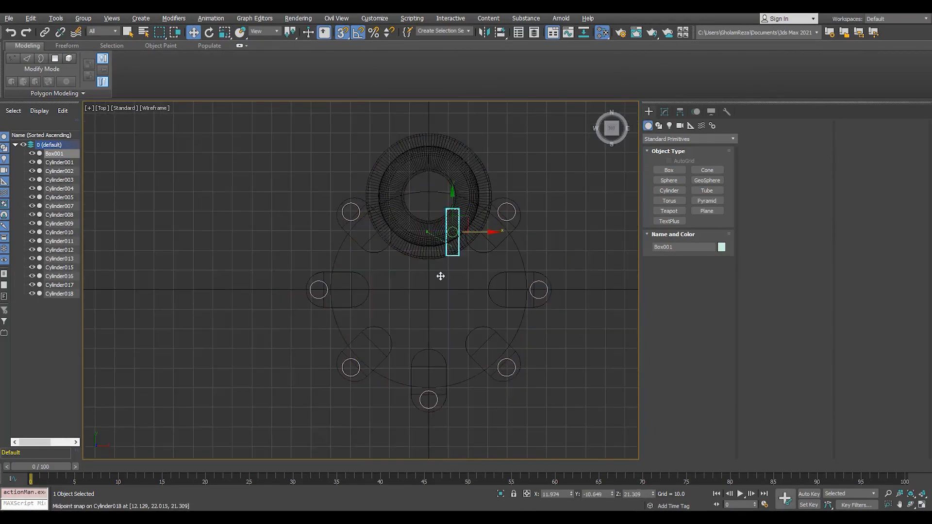
{"action": "scroll", "coordinate": [435, 219], "scroll_direction": "up", "scroll_amount": 5}
- Raise the narrow box to Z about 25.38 so it cuts through the hub's rounded shoulder
{"action": "key", "text": "p"}
{"action": "middle_click_drag", "start_coordinate": [434, 219], "coordinate": [456, 198], "text": "alt"}
{"action": "left_click_drag", "start_coordinate": [425, 301], "coordinate": [426, 287]}
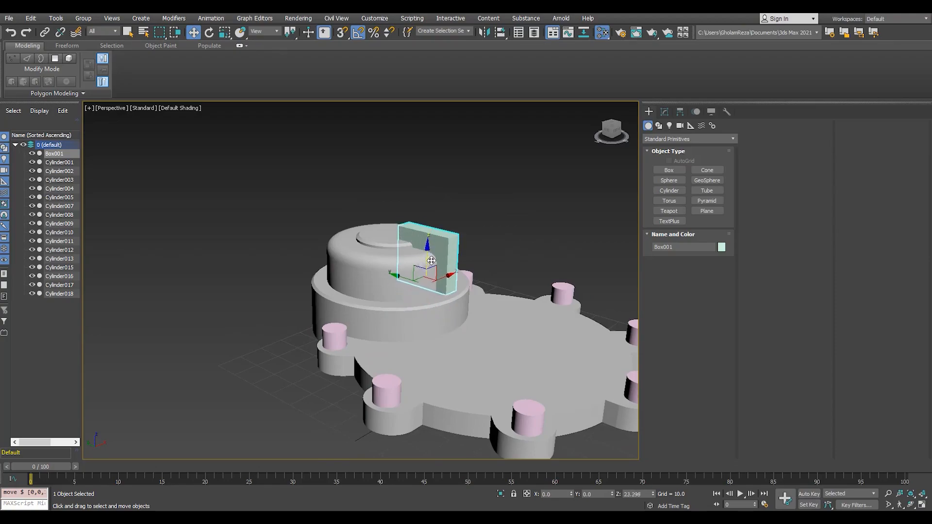
{"action": "scroll", "coordinate": [460, 241], "scroll_direction": "up", "scroll_amount": 5}
{"action": "key", "text": "F4"}
{"action": "middle_click_drag", "start_coordinate": [409, 334], "coordinate": [449, 337], "text": "alt"}
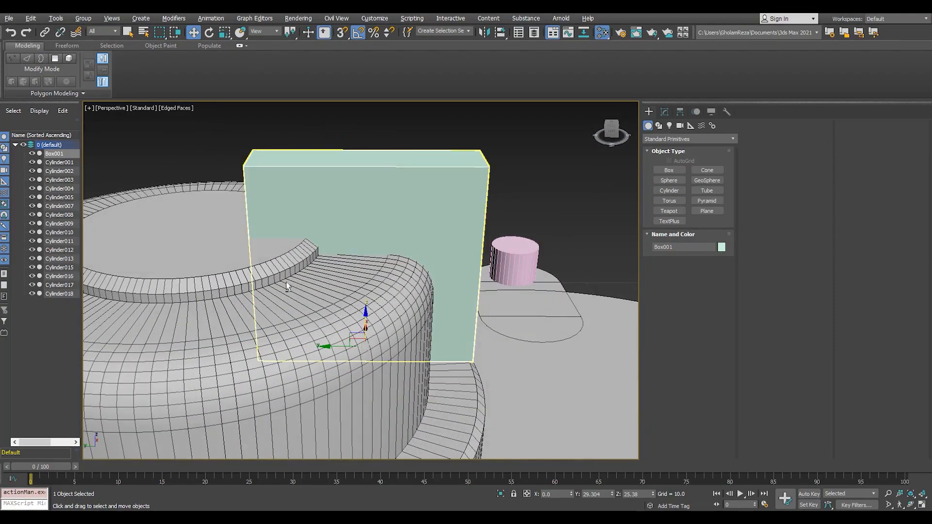
- Convert the box to Editable Poly and move its inner end vertices along Y by about -11.47 to shorten it
{"action": "key", "text": "t"}
{"action": "key", "text": "1"}
{"action": "right_click", "coordinate": [543, 363]}
{"action": "left_click", "coordinate": [646, 469]}
{"action": "scroll", "coordinate": [466, 220], "scroll_direction": "up", "scroll_amount": 2}
{"action": "key", "text": "1"}
{"action": "left_click_drag", "start_coordinate": [473, 212], "coordinate": [342, 240]}
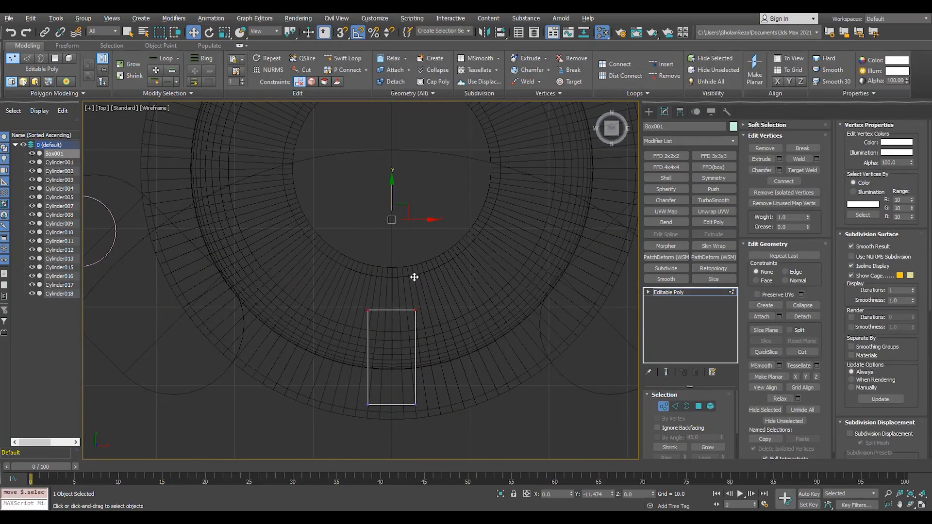
- Chamfer the narrow box's two vertical edges facing the hub's centre by 1.888 with 4 segments
{"action": "key", "text": "p"}
{"action": "middle_click_drag", "start_coordinate": [427, 310], "coordinate": [264, 355], "text": "alt"}
{"action": "key", "text": "2"}
{"action": "left_click", "coordinate": [336, 217]}
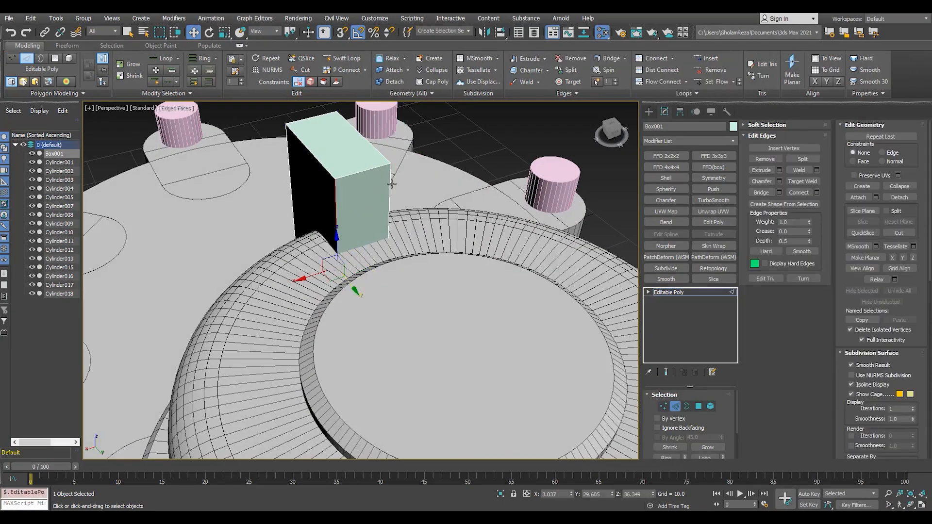
{"action": "left_click", "coordinate": [779, 181]}
{"action": "scroll", "coordinate": [369, 291], "scroll_direction": "up", "scroll_amount": 2}
{"action": "left_click_drag", "start_coordinate": [368, 299], "coordinate": [367, 313]}
{"action": "key", "text": "F4"}
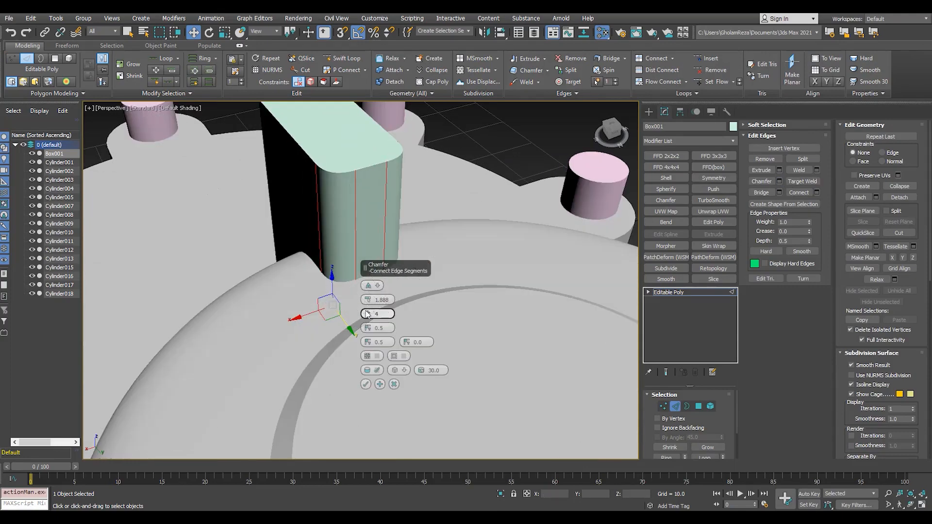
{"action": "left_click", "coordinate": [365, 383]}
- Chamfer the edges around the narrow box's bottom face by 1.162 with 4 segments
{"action": "scroll", "coordinate": [310, 277], "scroll_direction": "down", "scroll_amount": 3}
{"action": "mouse_move", "coordinate": [311, 277]}
{"action": "middle_mouse_down", "text": "alt"}
{"action": "mouse_move", "coordinate": [277, 291]}
{"action": "mouse_move", "coordinate": [338, 362]}
{"action": "mouse_move", "coordinate": [342, 334]}
{"action": "mouse_move", "coordinate": [270, 357]}
{"action": "mouse_move", "coordinate": [297, 334]}
{"action": "mouse_move", "coordinate": [313, 287]}
{"action": "middle_mouse_up", "text": "alt"}
{"action": "key", "text": "F4"}
{"action": "key", "text": "4"}
{"action": "left_click", "coordinate": [276, 326]}
{"action": "key", "text": "F3"}
{"action": "left_click", "coordinate": [675, 406]}
{"action": "left_click", "coordinate": [779, 181]}
{"action": "scroll", "coordinate": [289, 356], "scroll_direction": "up", "scroll_amount": 5}
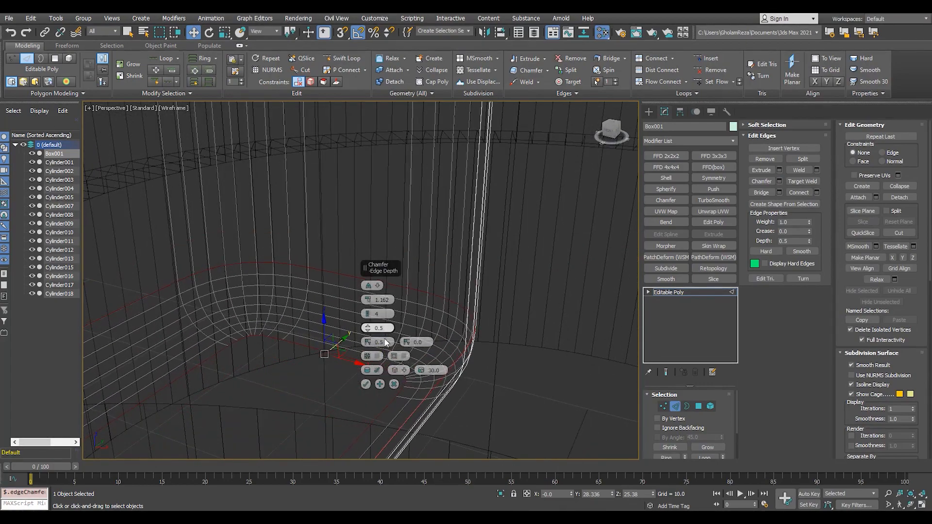
{"action": "key", "text": "F3"}
{"action": "scroll", "coordinate": [315, 277], "scroll_direction": "down", "scroll_amount": 5}
{"action": "scroll", "coordinate": [625, 313], "scroll_direction": "up", "scroll_amount": 3}
{"action": "left_click", "coordinate": [668, 291]}
- Align only the narrow box's pivot with the centre of the hub
{"action": "key", "text": "alt+w"}
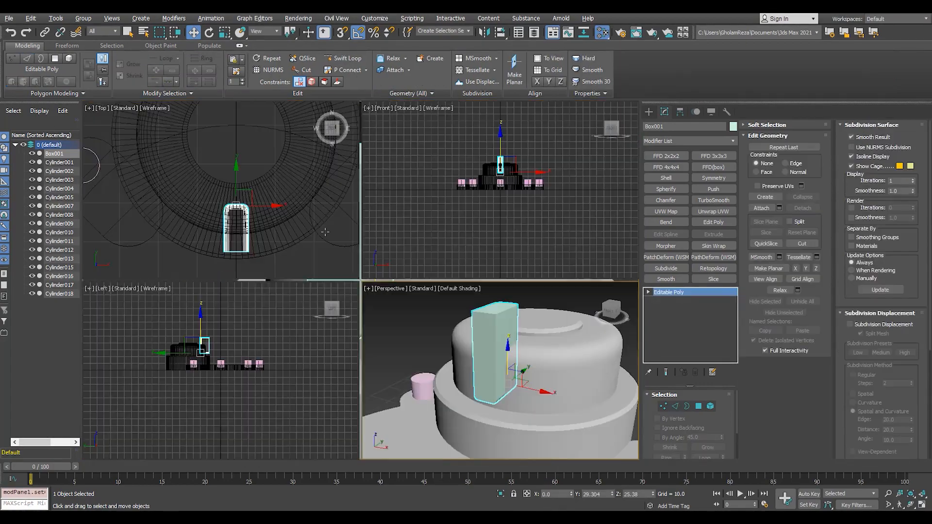
{"action": "key", "text": "alt+w"}
{"action": "left_click", "coordinate": [680, 112]}
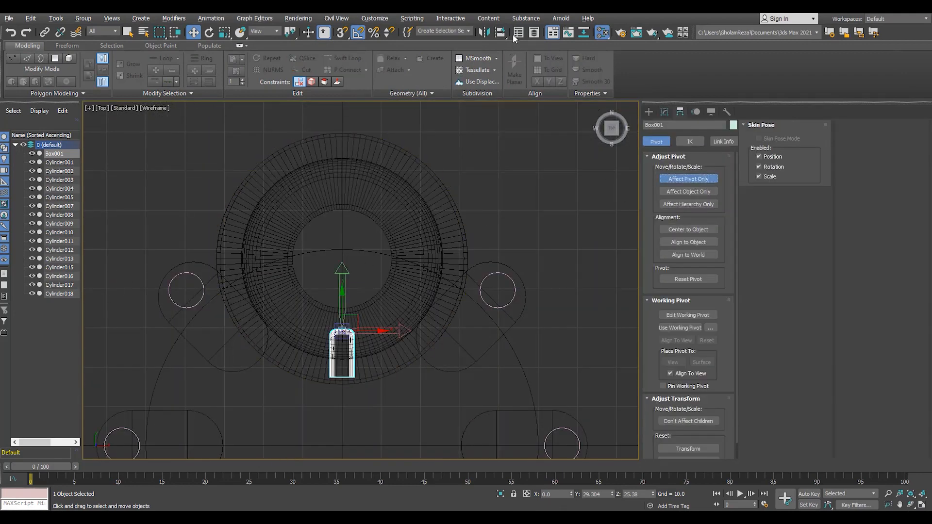
{"action": "left_click", "coordinate": [400, 246]}
{"action": "key", "text": "e"}
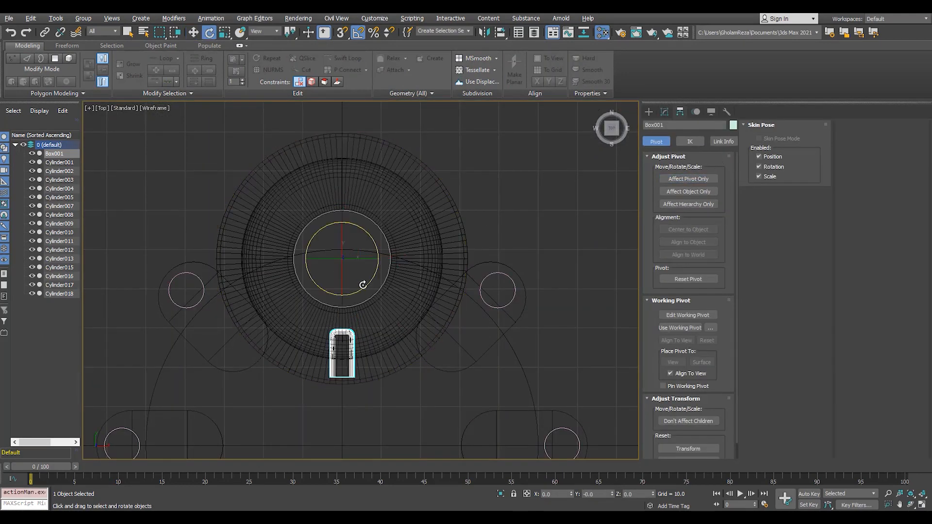
- Set the angle snap increment to 22.5 degrees
{"action": "left_click_drag", "start_coordinate": [358, 287], "coordinate": [349, 289], "text": "shift"}
{"action": "left_click", "coordinate": [504, 303]}
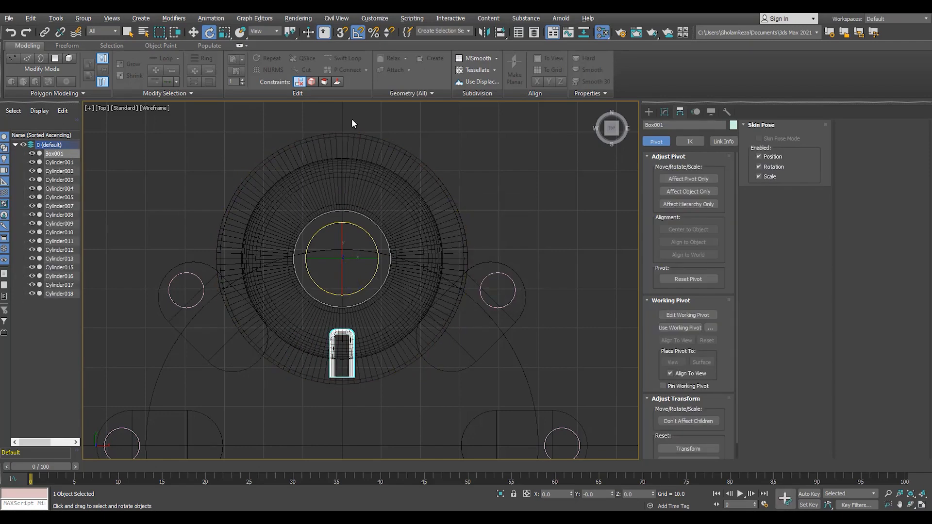
{"action": "right_click", "coordinate": [342, 33]}
{"action": "left_click", "coordinate": [425, 209]}
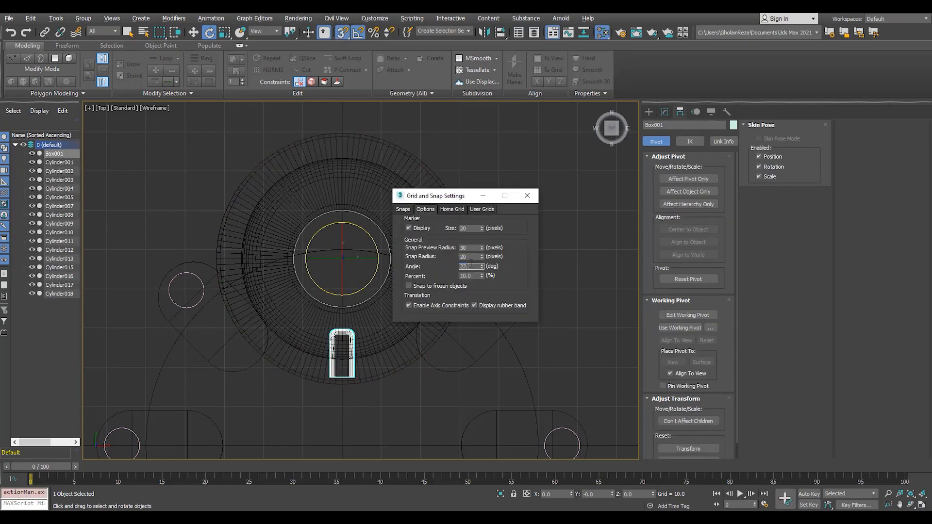
{"action": "left_click", "coordinate": [527, 196]}
- Try arraying the narrow box around the hub as 15 independent copies rotated in -22.5° steps
{"action": "scroll", "coordinate": [371, 267], "scroll_direction": "up", "scroll_amount": 2}
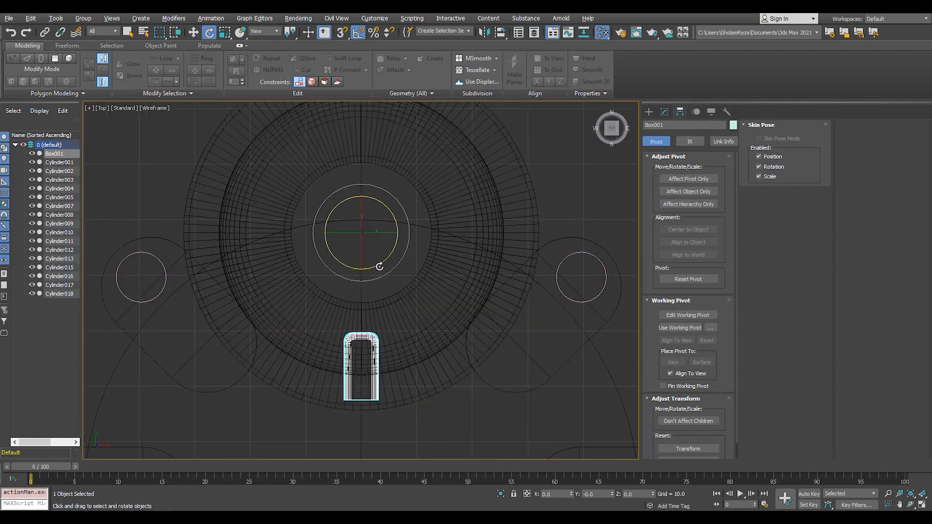
{"action": "left_click_drag", "start_coordinate": [379, 267], "coordinate": [373, 265], "text": "shift"}
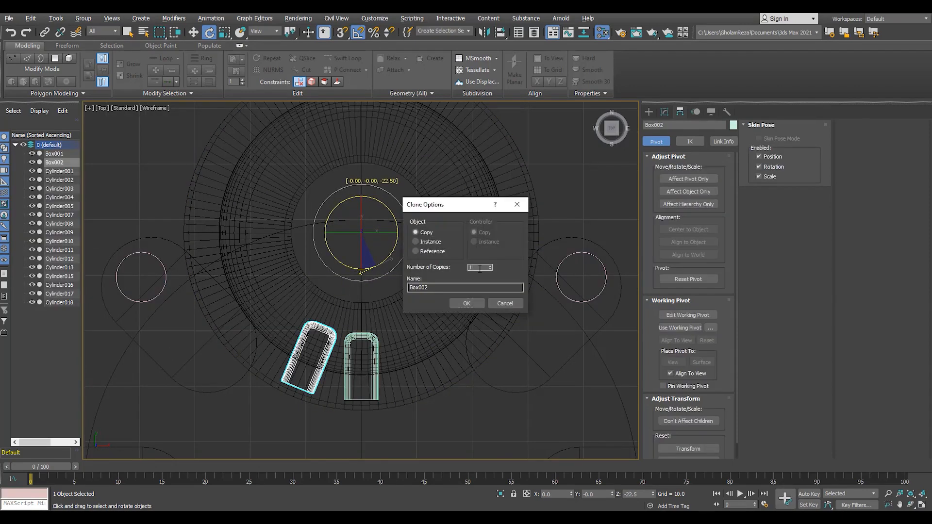
{"action": "left_click", "coordinate": [473, 305]}
{"action": "key", "text": "alt+w"}
{"action": "middle_click", "coordinate": [388, 350]}
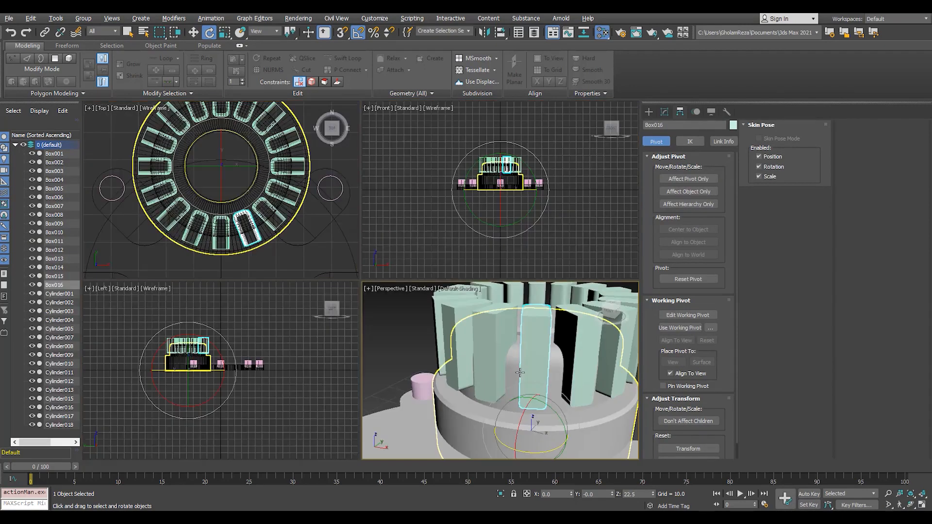
{"action": "key", "text": "alt+w"}
- Array the narrow box around the hub as 15 instances rotated in -22.5° steps
{"action": "left_click", "coordinate": [668, 110]}
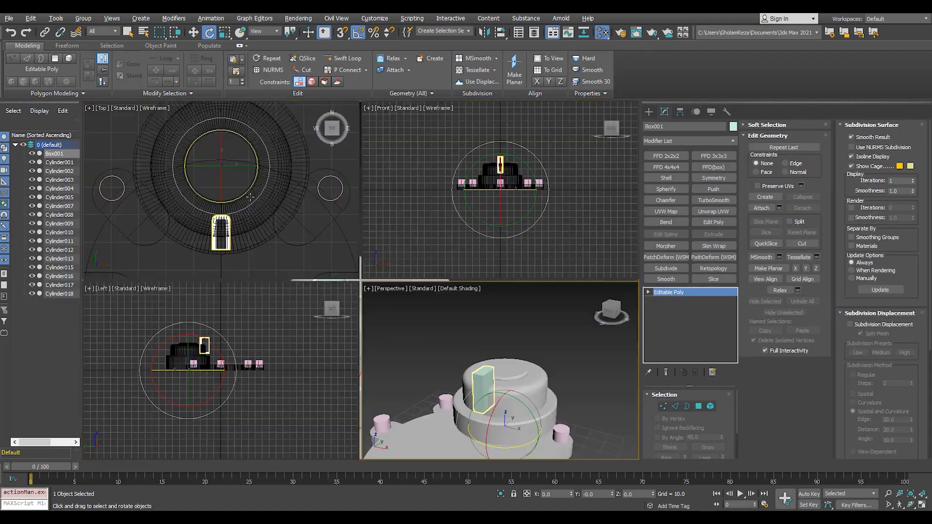
{"action": "key", "text": "alt+w"}
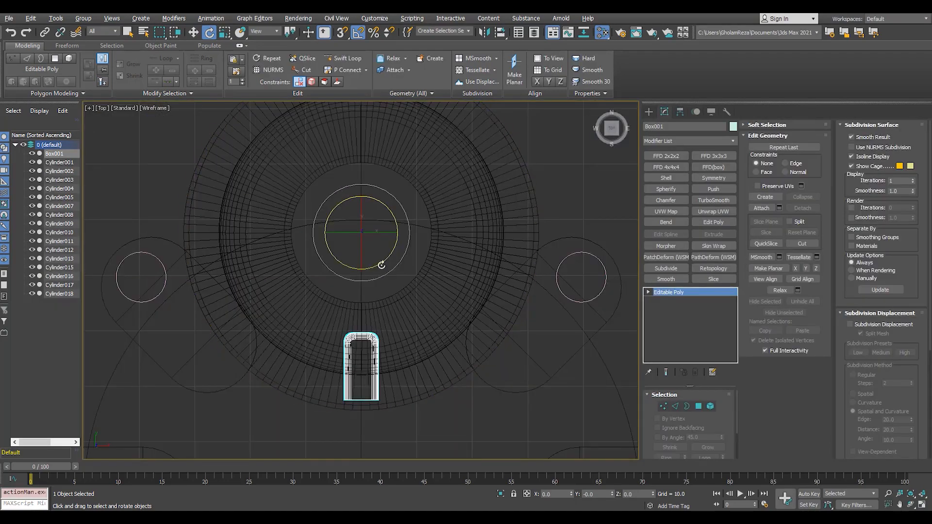
{"action": "left_click_drag", "start_coordinate": [373, 264], "coordinate": [370, 243], "text": "shift"}
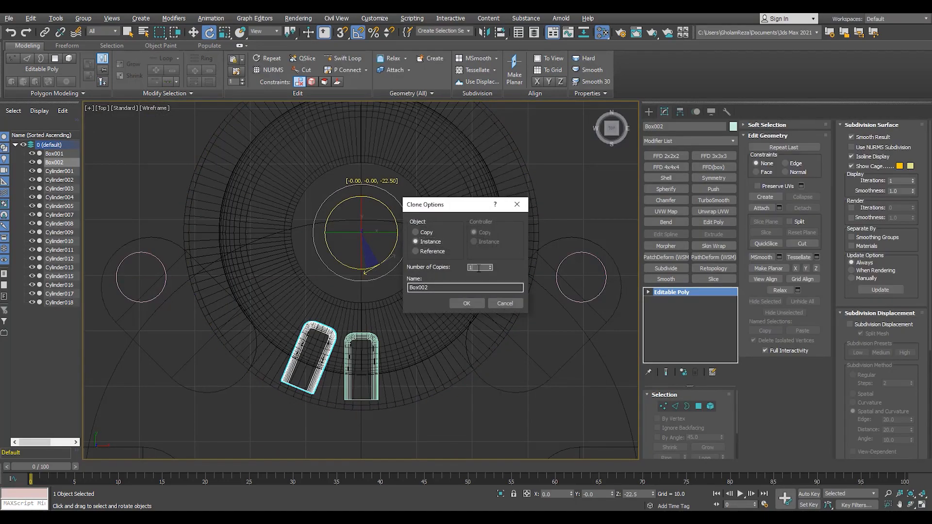
{"action": "left_click", "coordinate": [468, 302]}
{"action": "key", "text": "alt+w"}
{"action": "middle_click", "coordinate": [448, 360]}
{"action": "key", "text": "alt+w"}
{"action": "left_click", "coordinate": [232, 262]}
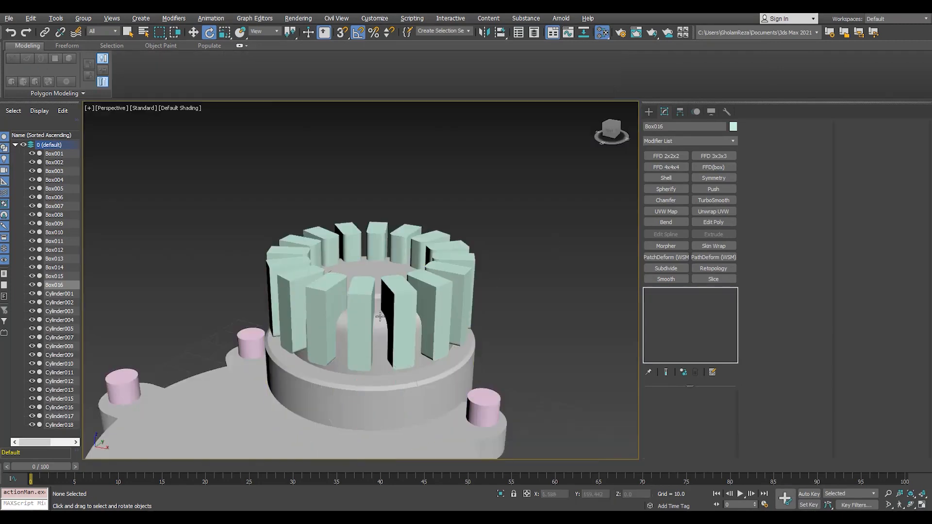
{"action": "mouse_move", "coordinate": [291, 301]}
{"action": "middle_mouse_down", "text": "alt"}
{"action": "mouse_move", "coordinate": [452, 321]}
{"action": "mouse_move", "coordinate": [436, 368]}
{"action": "mouse_move", "coordinate": [417, 315]}
{"action": "mouse_move", "coordinate": [388, 291]}
{"action": "mouse_move", "coordinate": [427, 300]}
{"action": "middle_mouse_up", "text": "alt"}
{"action": "scroll", "coordinate": [394, 285], "scroll_direction": "down", "scroll_amount": 5}
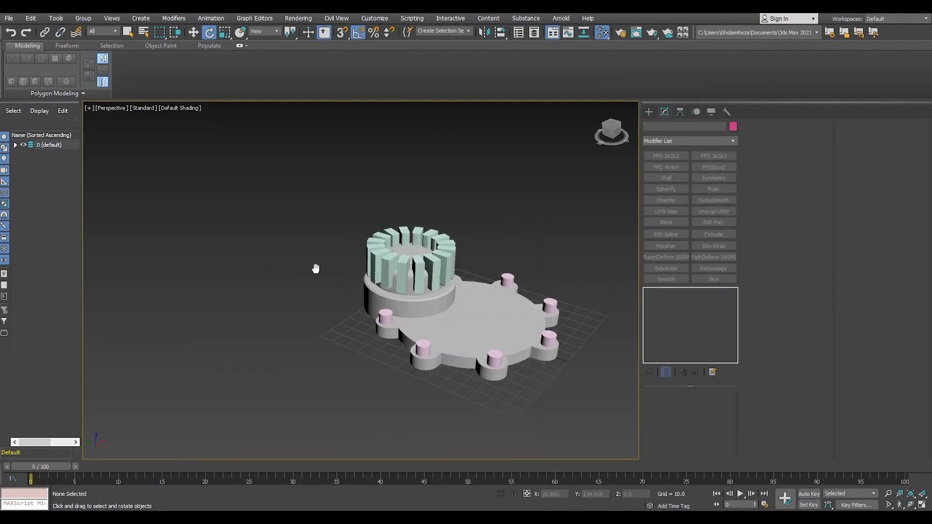
{"action": "middle_click_drag", "start_coordinate": [315, 268], "coordinate": [272, 271]}
- Clone the large round base cylinder in place and set the clone's radius to 23
{"action": "left_click", "coordinate": [411, 317]}
{"action": "key", "text": "alt+w"}
{"action": "middle_click", "coordinate": [287, 186]}
{"action": "key", "text": "alt+w"}
{"action": "scroll", "coordinate": [287, 185], "scroll_direction": "down", "scroll_amount": 6}
{"action": "key", "text": "ctrl+v"}
{"action": "left_click", "coordinate": [439, 297]}
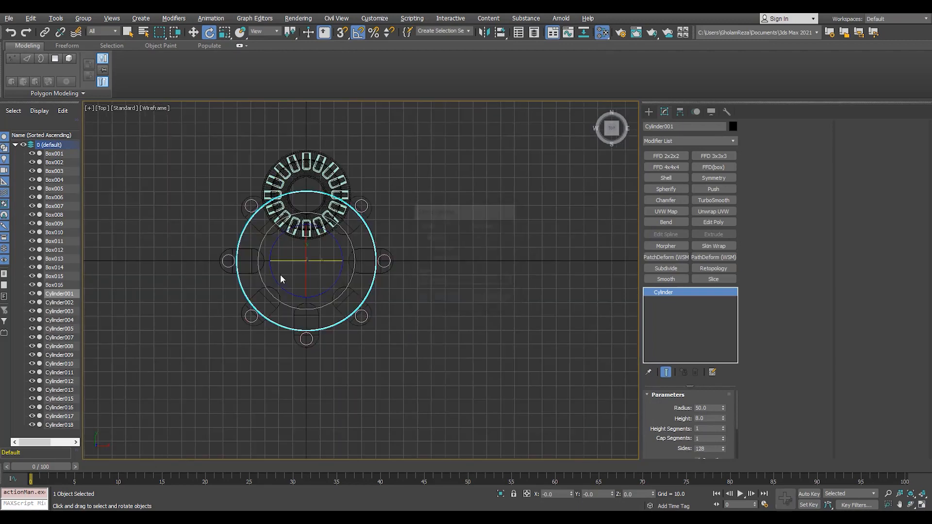
{"action": "scroll", "coordinate": [301, 274], "scroll_direction": "up", "scroll_amount": 4}
{"action": "left_click_drag", "start_coordinate": [723, 409], "coordinate": [724, 437]}
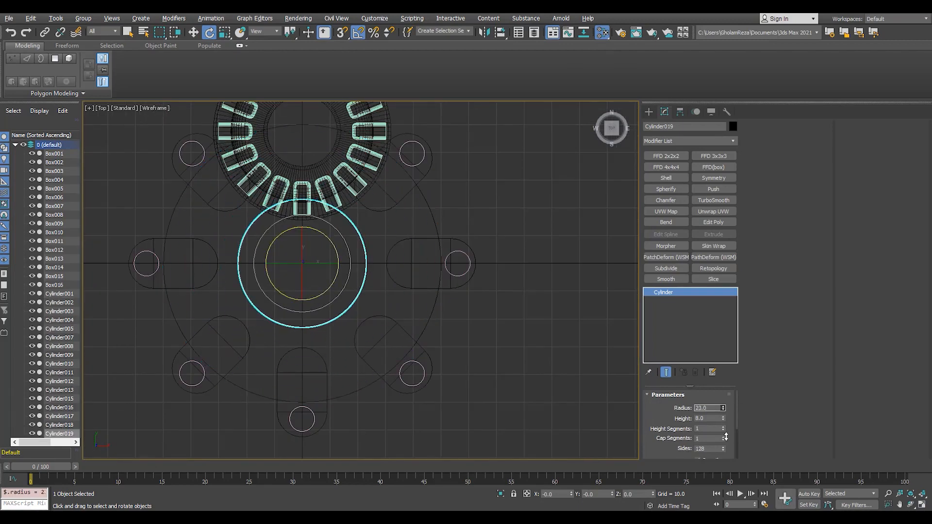
- Move the cloned disc along Y to about -15.87, away from the hub
{"action": "scroll", "coordinate": [283, 272], "scroll_direction": "up", "scroll_amount": 2}
{"action": "key", "text": "w"}
{"action": "left_click_drag", "start_coordinate": [304, 228], "coordinate": [315, 290]}
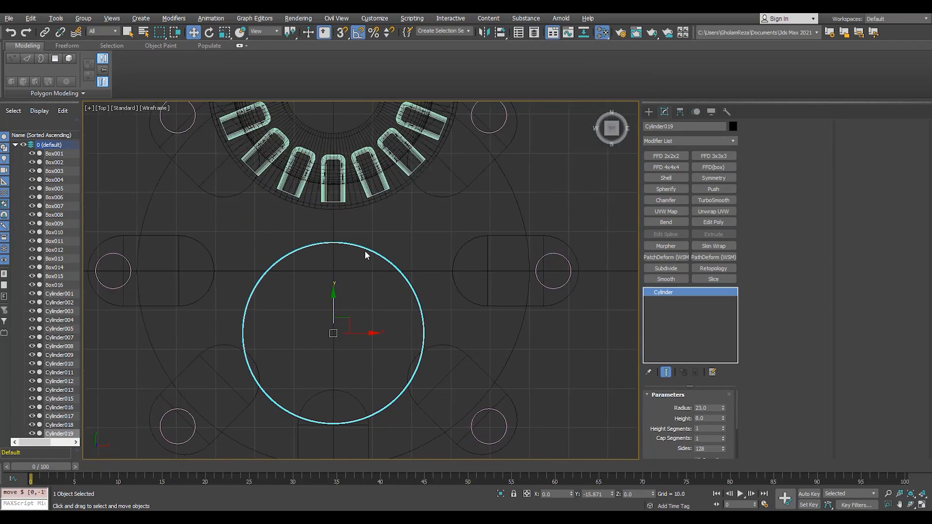
- Create a box about 31.11 long between the hub and the small disc, centre it at X 0 and set its width to 30.49
{"action": "left_click", "coordinate": [649, 112]}
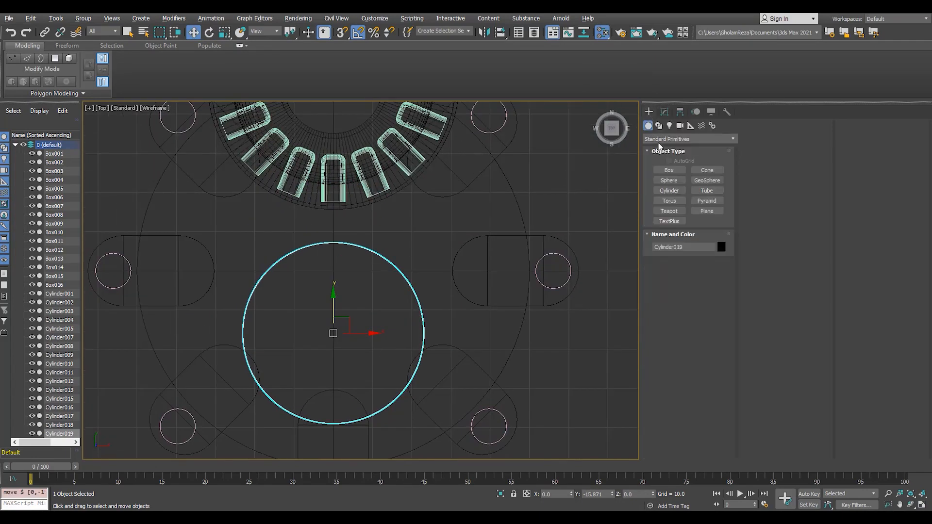
{"action": "middle_click_drag", "start_coordinate": [335, 279], "coordinate": [383, 296]}
{"action": "left_click_drag", "start_coordinate": [368, 304], "coordinate": [441, 181]}
{"action": "left_click", "coordinate": [516, 169]}
{"action": "key", "text": "w"}
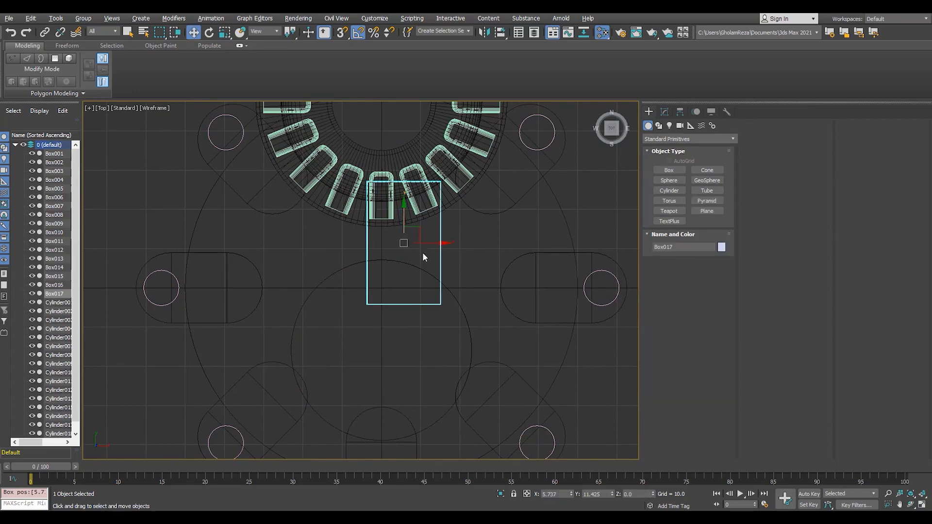
{"action": "key", "text": "s"}
{"action": "left_click_drag", "start_coordinate": [421, 244], "coordinate": [380, 328]}
{"action": "left_click", "coordinate": [664, 111]}
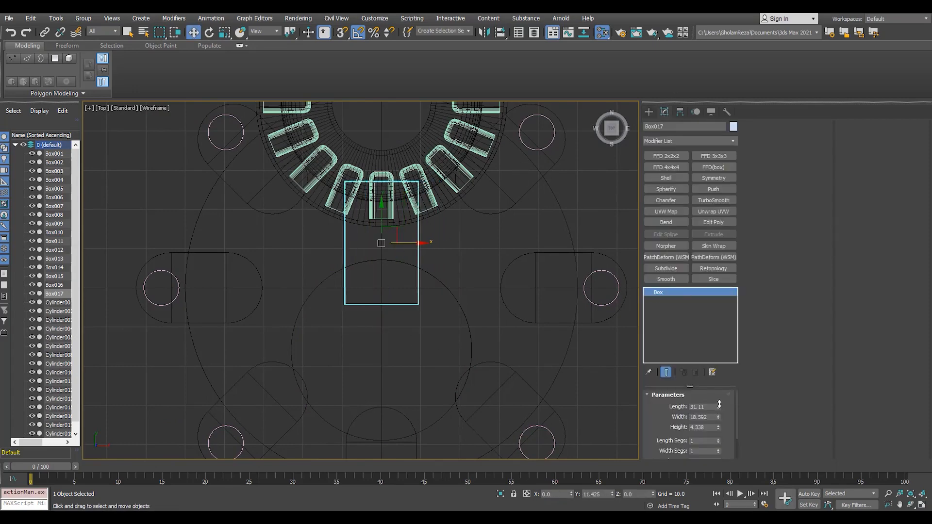
{"action": "left_click_drag", "start_coordinate": [724, 387], "coordinate": [724, 380]}
- Raise the small disc to Z 4.942 and set its height to 11.68
{"action": "key", "text": "alt+w"}
{"action": "right_click", "coordinate": [456, 352]}
{"action": "key", "text": "alt+w"}
{"action": "scroll", "coordinate": [452, 353], "scroll_direction": "up", "scroll_amount": 4}
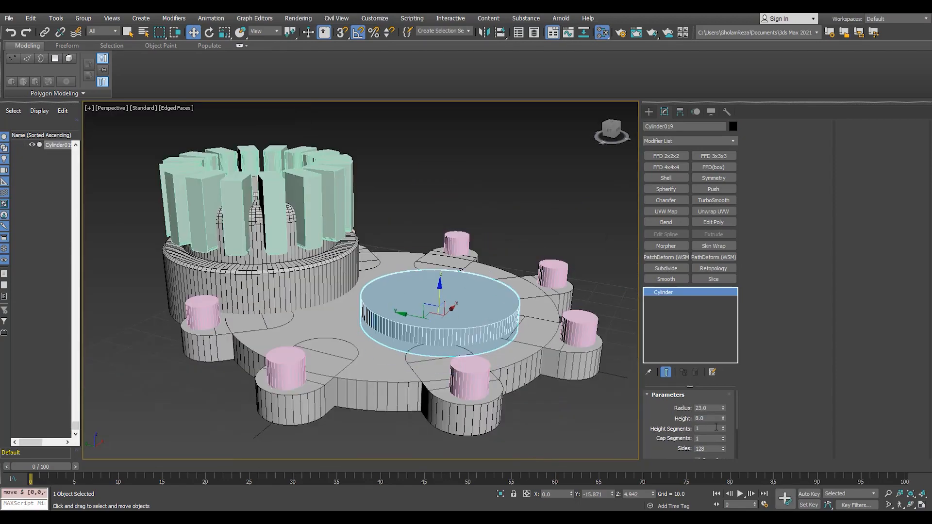
{"action": "left_click_drag", "start_coordinate": [723, 418], "coordinate": [728, 390]}
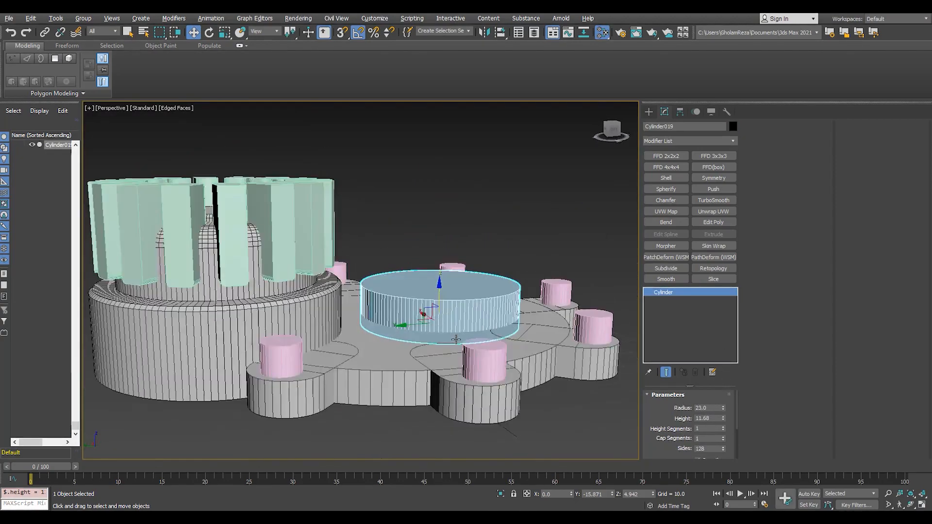
- Set the bridging box's height to about 16.615 and convert it to Editable Poly
{"action": "scroll", "coordinate": [421, 346], "scroll_direction": "up", "scroll_amount": 4}
{"action": "key", "text": "F3"}
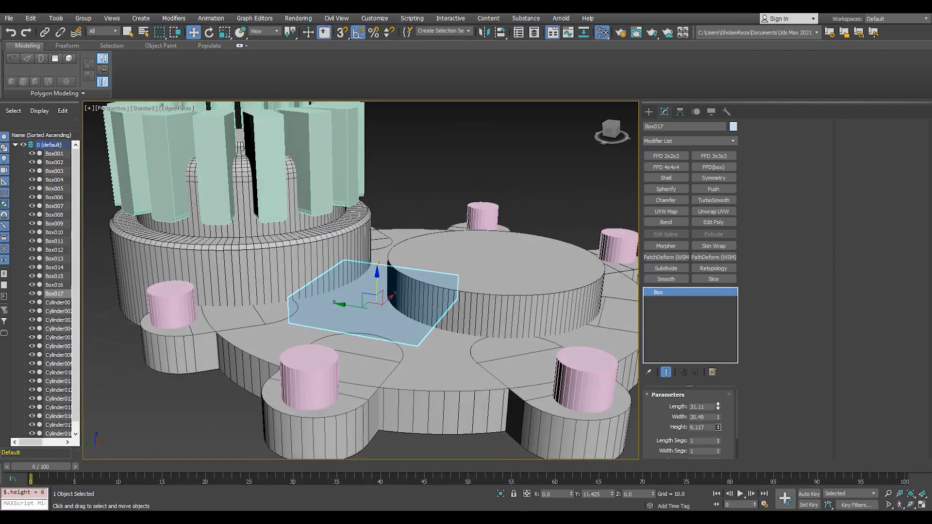
{"action": "left_click_drag", "start_coordinate": [718, 427], "coordinate": [693, 307]}
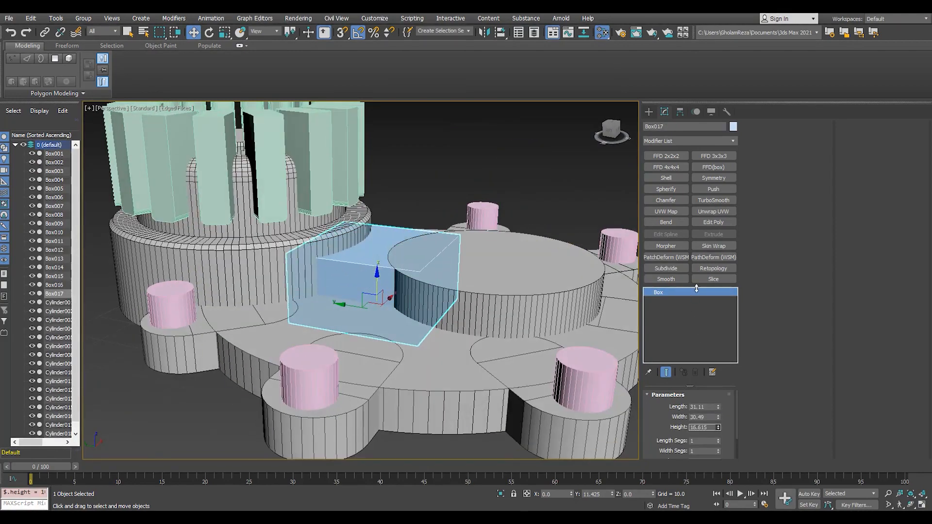
{"action": "scroll", "coordinate": [388, 291], "scroll_direction": "up", "scroll_amount": 3}
{"action": "middle_click_drag", "start_coordinate": [388, 291], "coordinate": [391, 339], "text": "alt"}
{"action": "key", "text": "alt+p"}
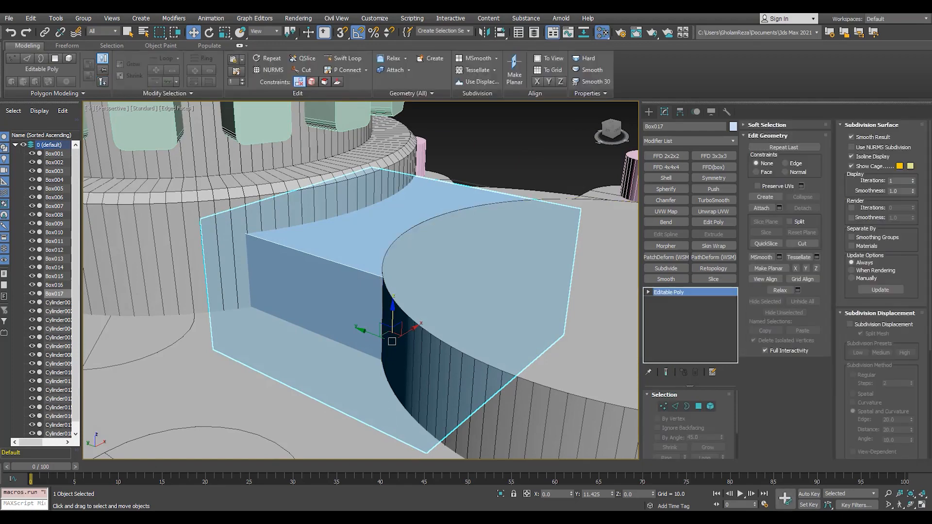
- Snap the bridging box's top polygon to the small disc's top at Z 16.622 using vertex snapping
{"action": "middle_click_drag", "start_coordinate": [335, 292], "coordinate": [391, 239], "text": "alt"}
{"action": "key", "text": "4"}
{"action": "left_click", "coordinate": [386, 203]}
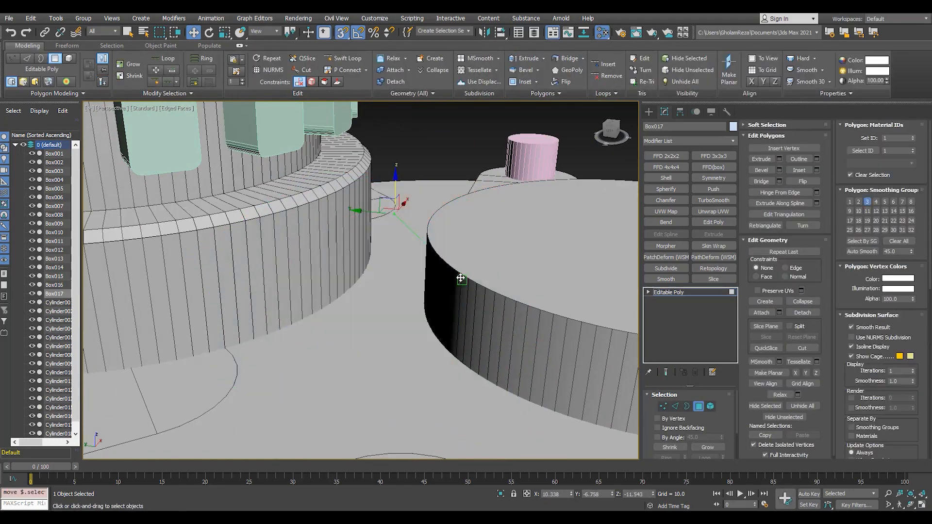
{"action": "middle_click_drag", "start_coordinate": [449, 270], "coordinate": [366, 194], "text": "alt"}
{"action": "key", "text": "s"}
{"action": "left_click_drag", "start_coordinate": [371, 193], "coordinate": [473, 214]}
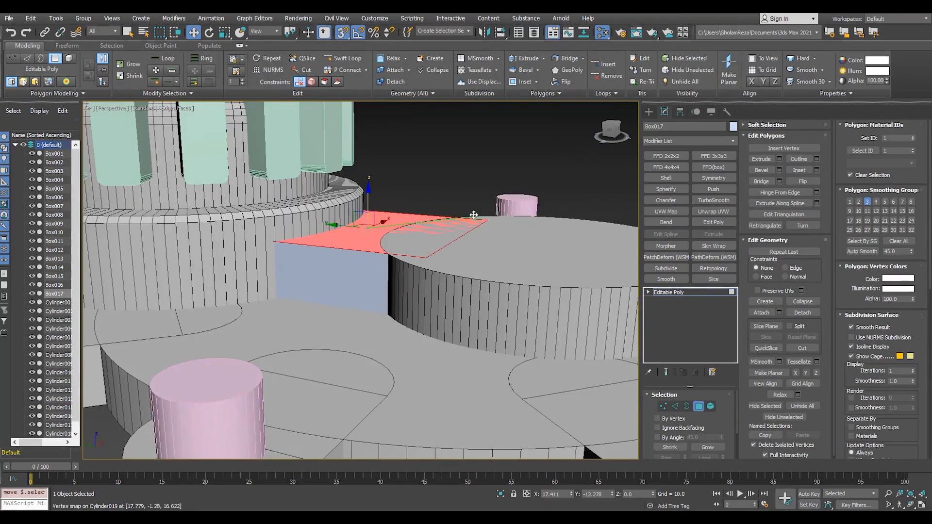
{"action": "right_click", "coordinate": [347, 33]}
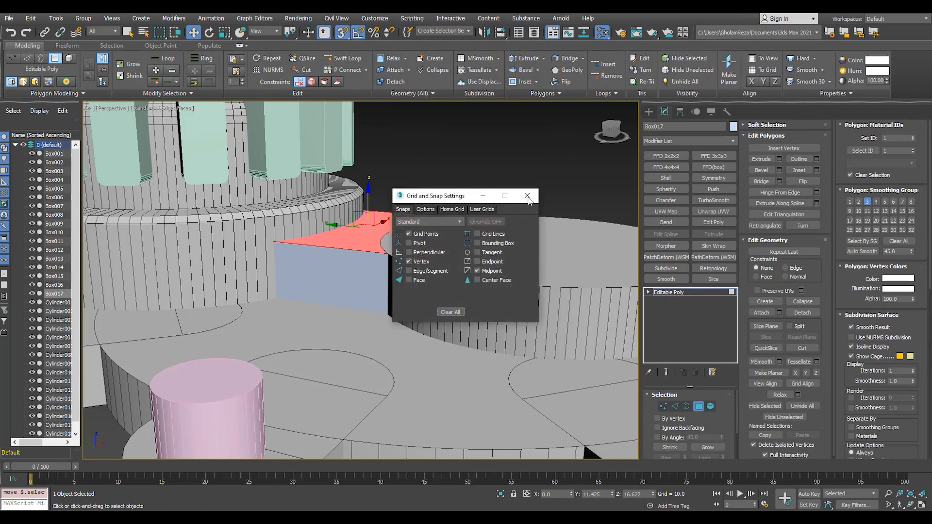
{"action": "left_click", "coordinate": [527, 197]}
{"action": "left_click_drag", "start_coordinate": [464, 225], "coordinate": [463, 227]}
{"action": "key", "text": "s"}
- Ring-select the bridging box's lengthwise edges and connect them with a loop across the middle
{"action": "middle_click_drag", "start_coordinate": [431, 268], "coordinate": [326, 309], "text": "alt"}
{"action": "key", "text": "4"}
{"action": "scroll", "coordinate": [364, 326], "scroll_direction": "up", "scroll_amount": 3}
{"action": "key", "text": "2"}
{"action": "left_click", "coordinate": [365, 281]}
{"action": "key", "text": "alt+r"}
{"action": "scroll", "coordinate": [366, 281], "scroll_direction": "down", "scroll_amount": 5}
{"action": "left_click", "coordinate": [816, 192]}
{"action": "left_click", "coordinate": [369, 330]}
- Scale the middle edge loop inward to narrow the bridge's waist between the hub and the disc
{"action": "scroll", "coordinate": [330, 301], "scroll_direction": "up", "scroll_amount": 3}
{"action": "key", "text": "r"}
{"action": "left_click_drag", "start_coordinate": [339, 269], "coordinate": [370, 267]}
- Chamfer the bridge's middle edge loop into several segments spread along its length to curve the narrowed sides
{"action": "middle_click_drag", "start_coordinate": [373, 272], "coordinate": [427, 260], "text": "alt"}
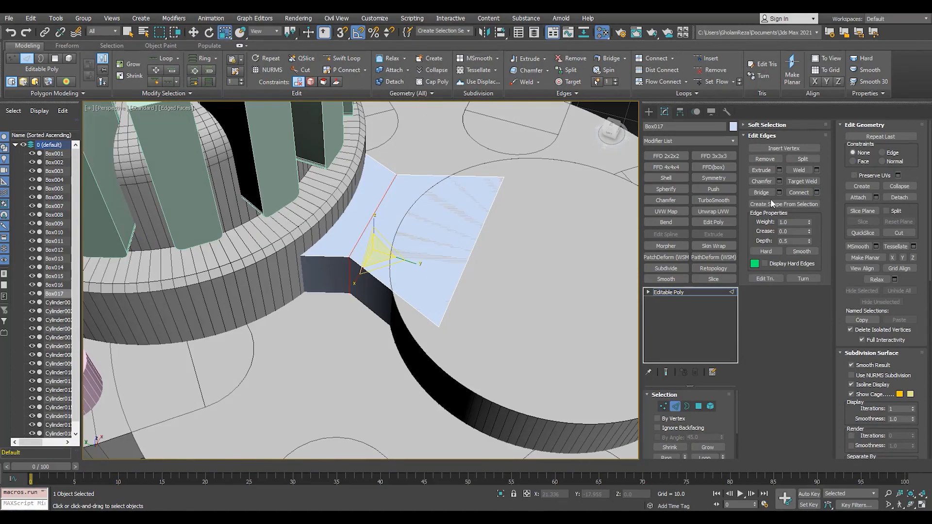
{"action": "left_click", "coordinate": [379, 286]}
{"action": "left_click", "coordinate": [384, 295]}
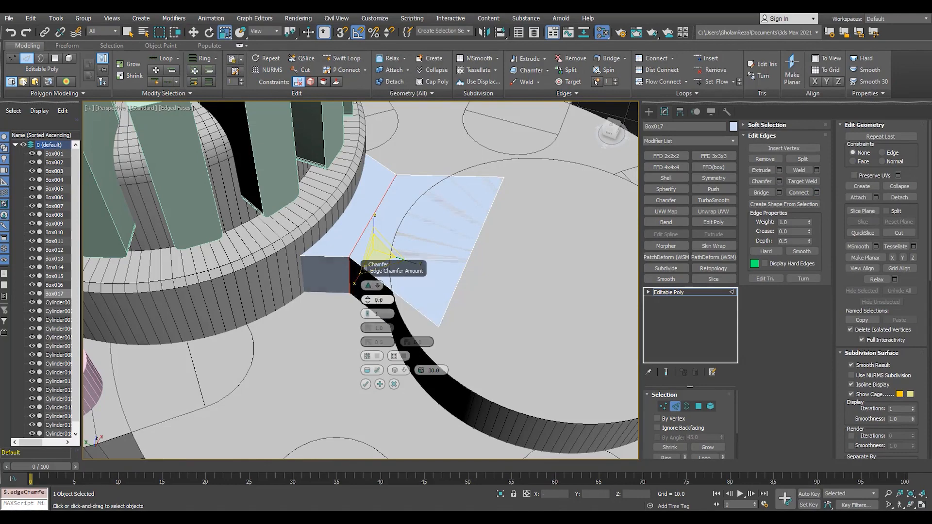
{"action": "key", "text": "F3"}
{"action": "left_click_drag", "start_coordinate": [367, 300], "coordinate": [368, 242]}
{"action": "left_click", "coordinate": [366, 312]}
{"action": "left_click", "coordinate": [366, 312]}
{"action": "key", "text": "F3"}
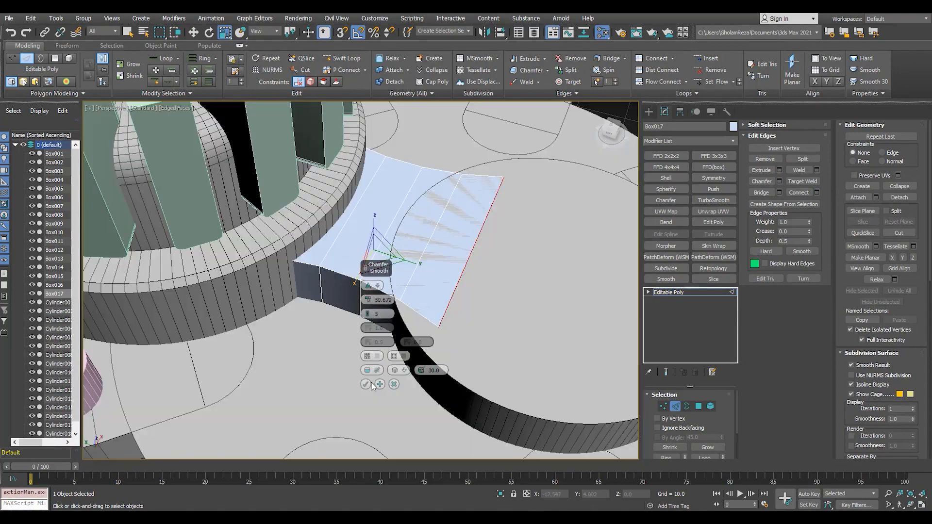
{"action": "left_click", "coordinate": [365, 383]}
- Apply TurboSmooth to the bridging box
{"action": "key", "text": "1"}
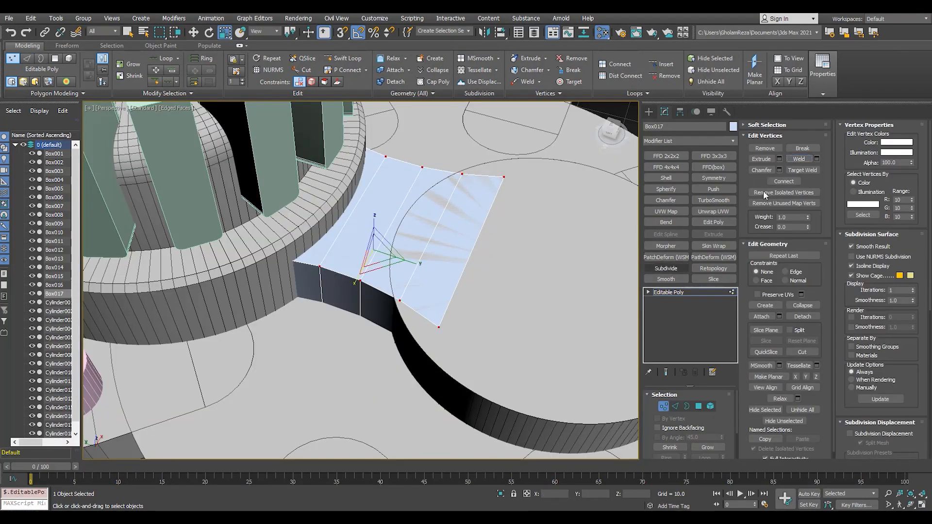
{"action": "key", "text": "4"}
{"action": "left_click", "coordinate": [713, 200]}
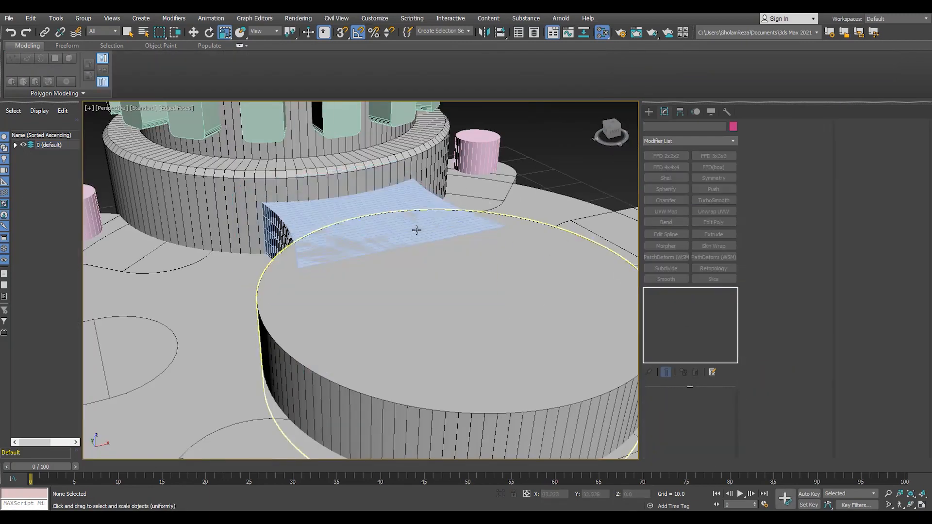
- Clone the upright cylinder on the tab opposite the hub as an independent copy in place
{"action": "mouse_move", "coordinate": [416, 228]}
{"action": "middle_mouse_down", "text": "alt"}
{"action": "mouse_move", "coordinate": [371, 258]}
{"action": "mouse_move", "coordinate": [417, 254]}
{"action": "mouse_move", "coordinate": [400, 237]}
{"action": "middle_mouse_up", "text": "alt"}
{"action": "scroll", "coordinate": [401, 237], "scroll_direction": "down", "scroll_amount": 3}
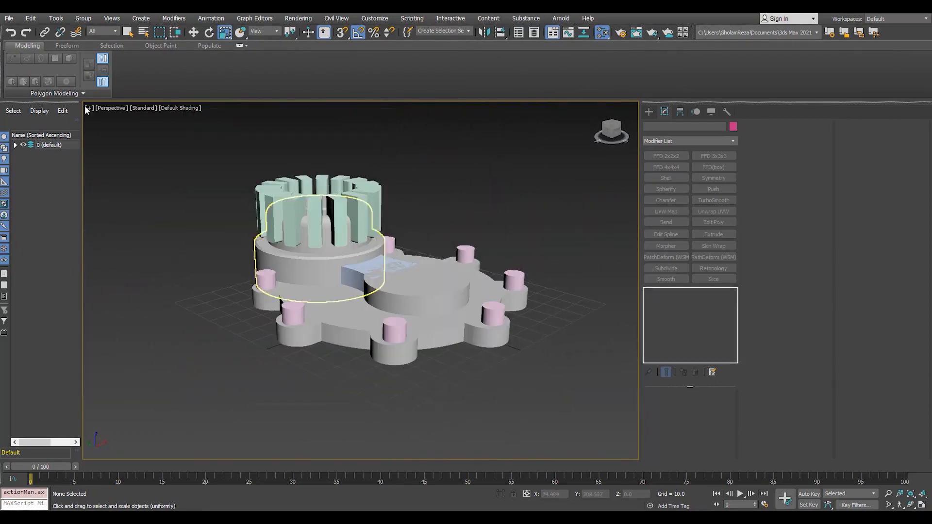
{"action": "middle_click_drag", "start_coordinate": [196, 204], "coordinate": [187, 218], "text": "alt"}
{"action": "left_click", "coordinate": [472, 316]}
{"action": "key", "text": "alt+w"}
{"action": "middle_click", "coordinate": [269, 208]}
{"action": "key", "text": "alt+w"}
{"action": "scroll", "coordinate": [314, 238], "scroll_direction": "down", "scroll_amount": 5}
{"action": "key", "text": "w"}
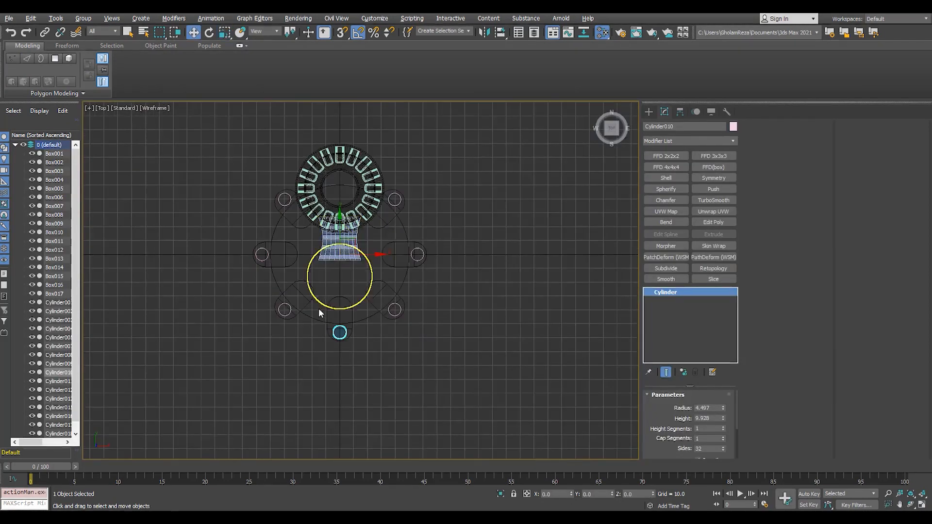
{"action": "scroll", "coordinate": [321, 307], "scroll_direction": "up", "scroll_amount": 5}
{"action": "left_click", "coordinate": [680, 111]}
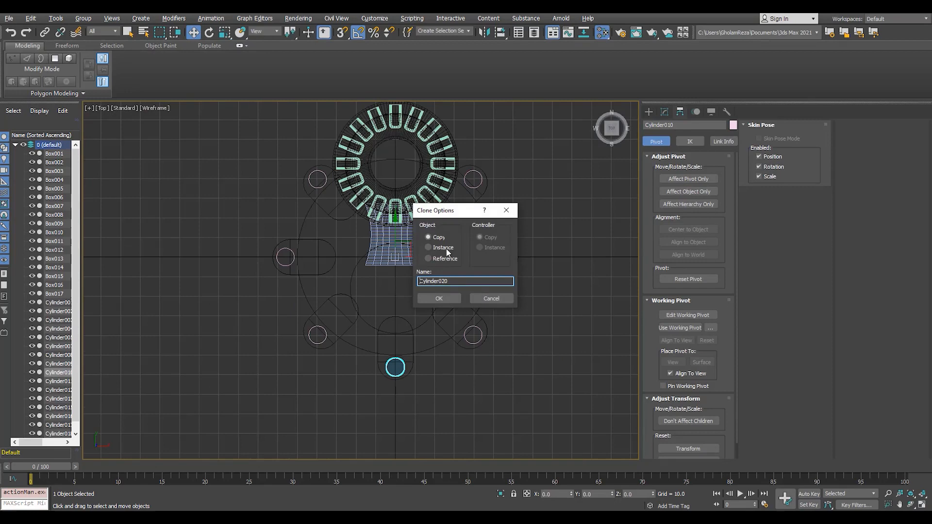
{"action": "key", "text": "Return"}
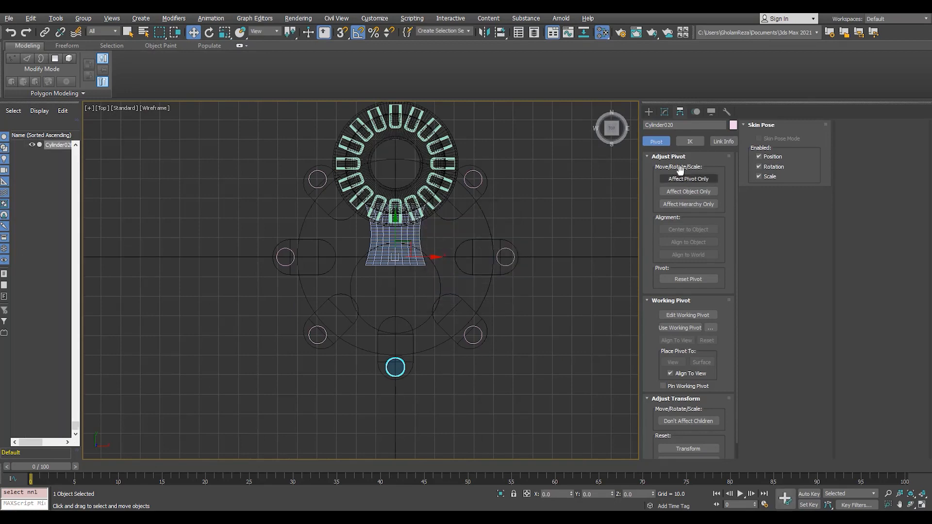
- Center the copied cylinder's pivot on itself and snap the cylinder inward onto the disc's front rim, at about Y -38.86
{"action": "left_click", "coordinate": [688, 179]}
{"action": "left_click_drag", "start_coordinate": [396, 336], "coordinate": [396, 285]}
{"action": "scroll", "coordinate": [392, 300], "scroll_direction": "up", "scroll_amount": 5}
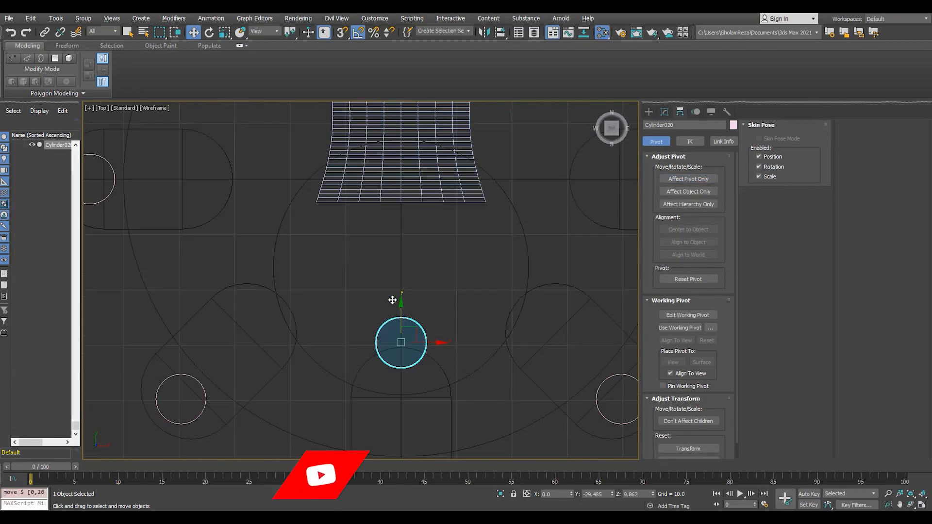
{"action": "middle_click_drag", "start_coordinate": [391, 300], "coordinate": [391, 248]}
{"action": "key", "text": "F3"}
{"action": "scroll", "coordinate": [398, 346], "scroll_direction": "up", "scroll_amount": 2}
{"action": "key", "text": "s"}
{"action": "left_click_drag", "start_coordinate": [402, 240], "coordinate": [406, 344]}
{"action": "key", "text": "s"}
- Raise the copied rim cylinder to about Z 11.66 so its top meets the disc's upper surface
{"action": "key", "text": "alt+w"}
{"action": "middle_click", "coordinate": [456, 315]}
{"action": "key", "text": "alt+w"}
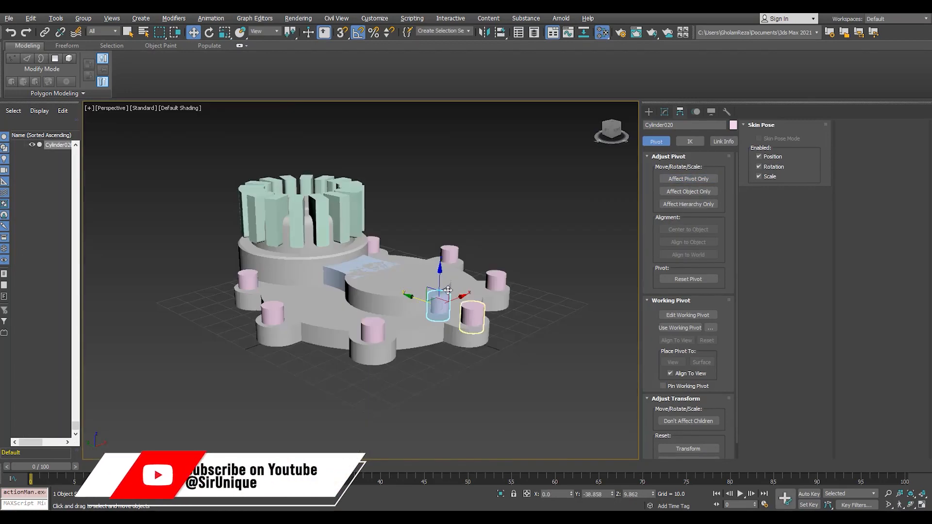
{"action": "scroll", "coordinate": [439, 296], "scroll_direction": "up", "scroll_amount": 7}
{"action": "key", "text": "F4"}
{"action": "middle_click_drag", "start_coordinate": [438, 364], "coordinate": [430, 307]}
{"action": "left_click_drag", "start_coordinate": [430, 307], "coordinate": [437, 269]}
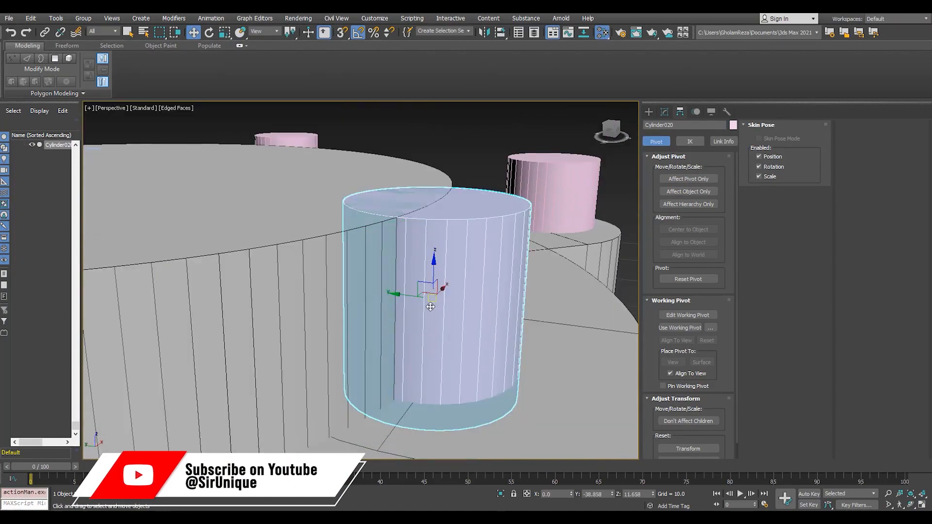
- Nudge the rim cylinder slightly toward the disc's center, to about Y -38.43
{"action": "scroll", "coordinate": [430, 306], "scroll_direction": "down", "scroll_amount": 2}
{"action": "middle_click_drag", "start_coordinate": [430, 307], "coordinate": [271, 288], "text": "alt"}
{"action": "scroll", "coordinate": [429, 304], "scroll_direction": "up", "scroll_amount": 4}
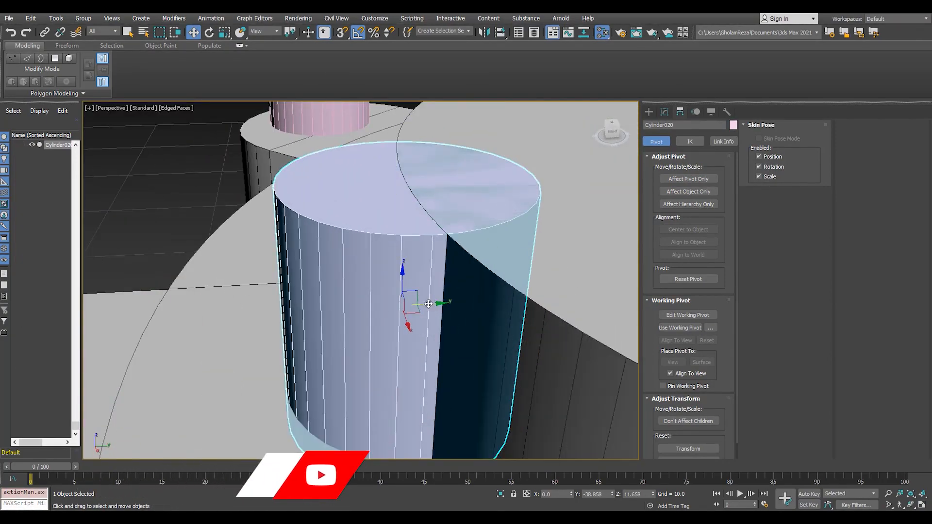
{"action": "middle_click_drag", "start_coordinate": [429, 238], "coordinate": [499, 280], "text": "alt"}
- Align the rim cylinder's pivot to the center of the raised disc
{"action": "key", "text": "alt+w"}
{"action": "middle_click", "coordinate": [333, 181]}
{"action": "key", "text": "alt+w"}
{"action": "scroll", "coordinate": [368, 257], "scroll_direction": "down", "scroll_amount": 4}
{"action": "scroll", "coordinate": [369, 258], "scroll_direction": "up", "scroll_amount": 2}
{"action": "key", "text": "F3"}
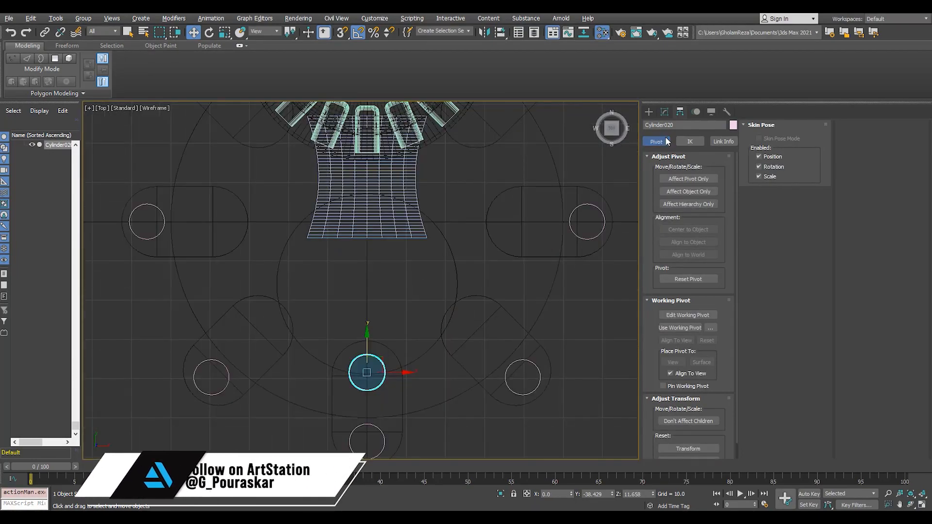
{"action": "left_click", "coordinate": [682, 180]}
{"action": "left_click", "coordinate": [456, 292]}
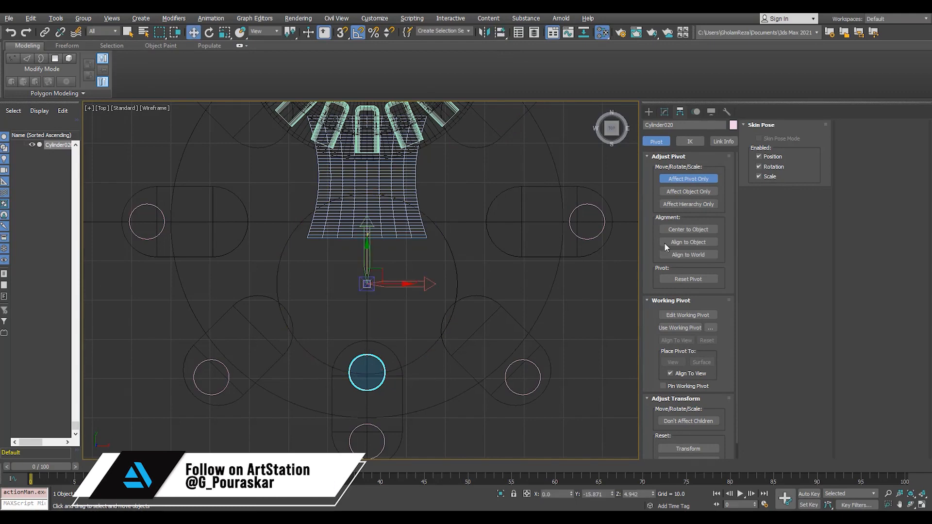
{"action": "left_click", "coordinate": [675, 180]}
- Rotate-copy the rim cylinder around the disc's center in 45-degree steps, making 7 copies
{"action": "key", "text": "e"}
{"action": "left_click_drag", "start_coordinate": [390, 311], "coordinate": [383, 313], "text": "shift"}
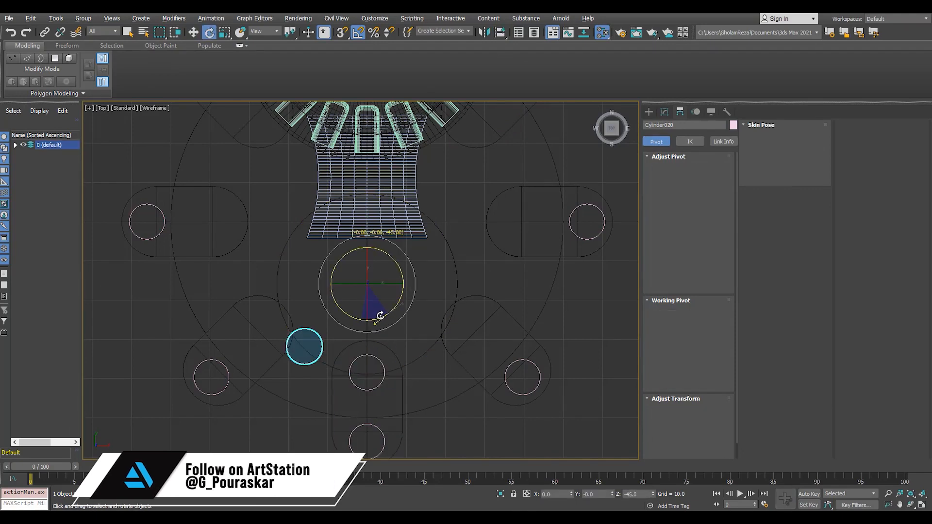
{"action": "double_click", "coordinate": [477, 266]}
{"action": "type", "text": "7"}
{"action": "left_click", "coordinate": [468, 305]}
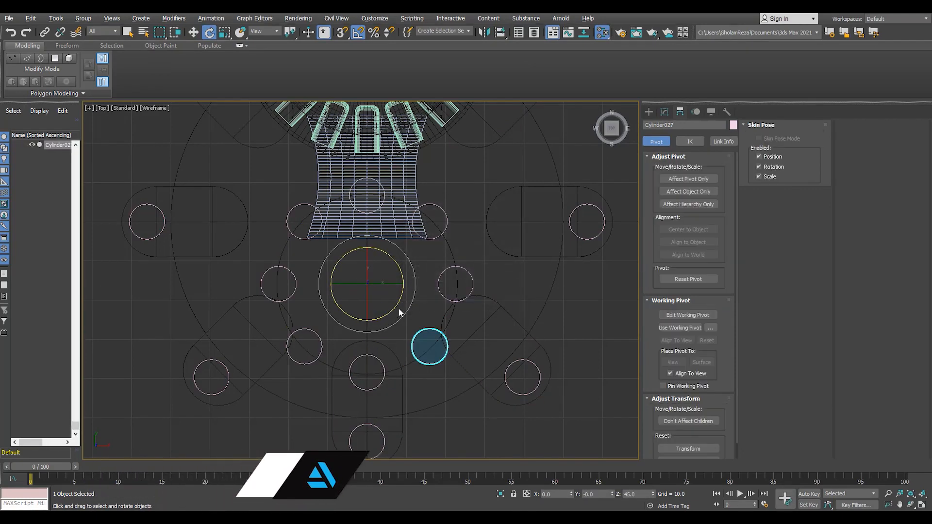
- Delete the rim cylinder copy that sits inside the bridge between the hub and the disc
{"action": "key", "text": "alt+w"}
{"action": "middle_click", "coordinate": [422, 294]}
{"action": "key", "text": "alt+w"}
{"action": "scroll", "coordinate": [422, 293], "scroll_direction": "down", "scroll_amount": 5}
{"action": "scroll", "coordinate": [397, 197], "scroll_direction": "up", "scroll_amount": 4}
{"action": "key", "text": "F3"}
{"action": "scroll", "coordinate": [367, 225], "scroll_direction": "up", "scroll_amount": 4}
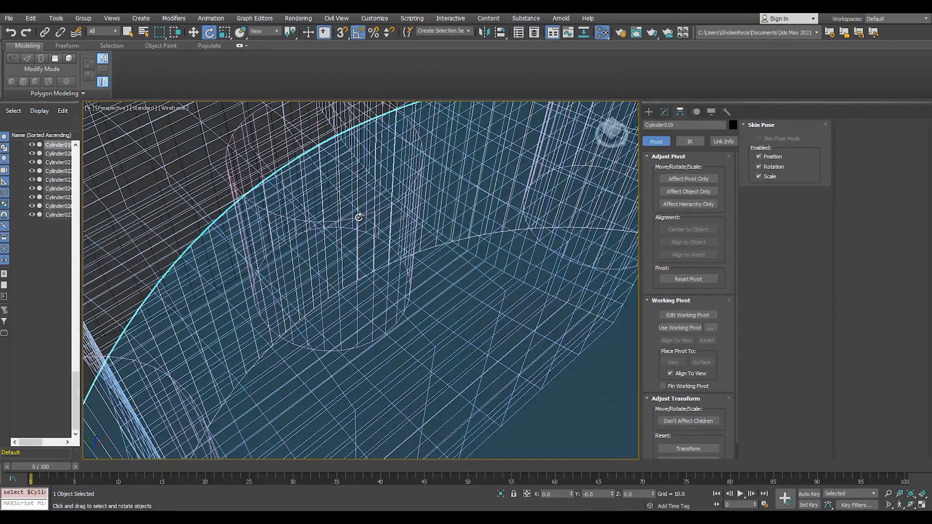
{"action": "key", "text": "Delete"}
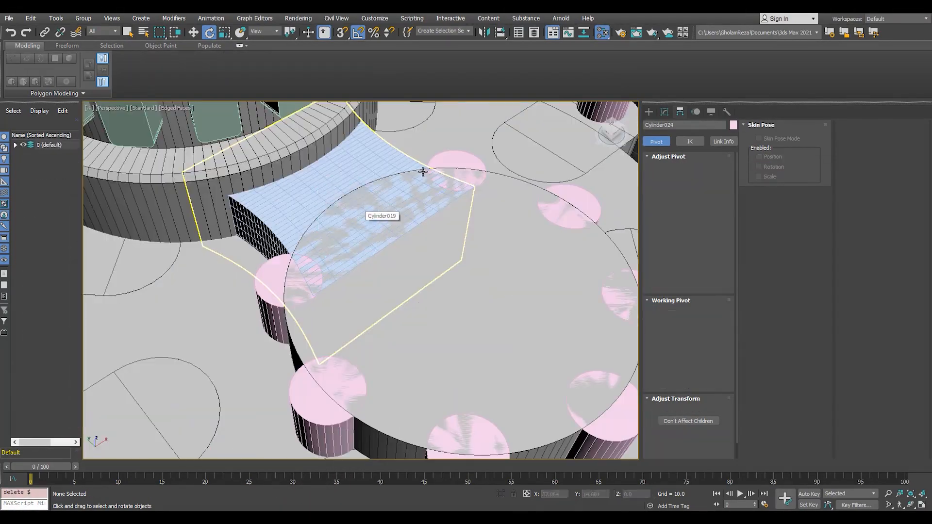
- Clone the disc's front rim cylinder in place as an independent copy
{"action": "mouse_move", "coordinate": [394, 216]}
{"action": "middle_mouse_down", "text": "alt"}
{"action": "mouse_move", "coordinate": [370, 264]}
{"action": "mouse_move", "coordinate": [330, 258]}
{"action": "middle_mouse_up", "text": "alt"}
{"action": "scroll", "coordinate": [340, 272], "scroll_direction": "down", "scroll_amount": 4}
{"action": "scroll", "coordinate": [376, 351], "scroll_direction": "up", "scroll_amount": 3}
{"action": "key", "text": "F4"}
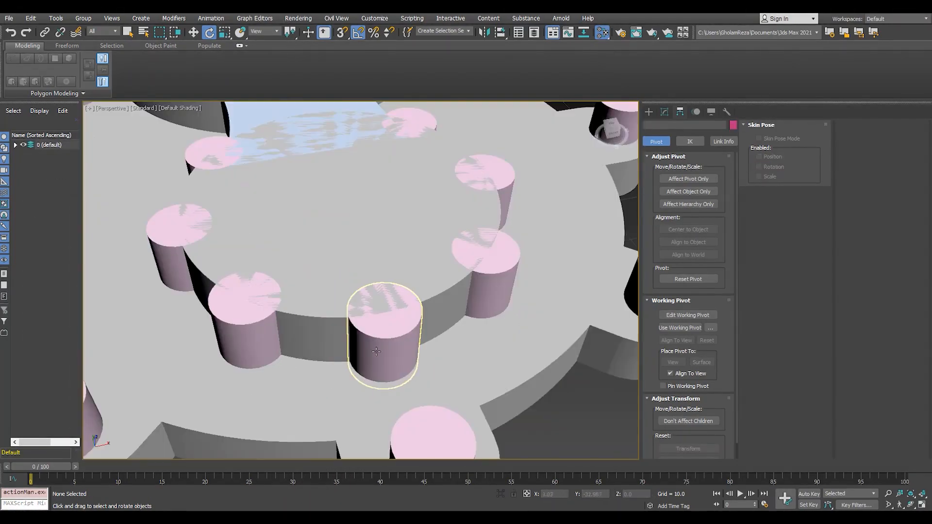
{"action": "key", "text": "F4"}
{"action": "left_click", "coordinate": [376, 352]}
{"action": "key", "text": "alt+w"}
{"action": "middle_click", "coordinate": [341, 270]}
{"action": "key", "text": "alt+w"}
{"action": "key", "text": "ctrl+v"}
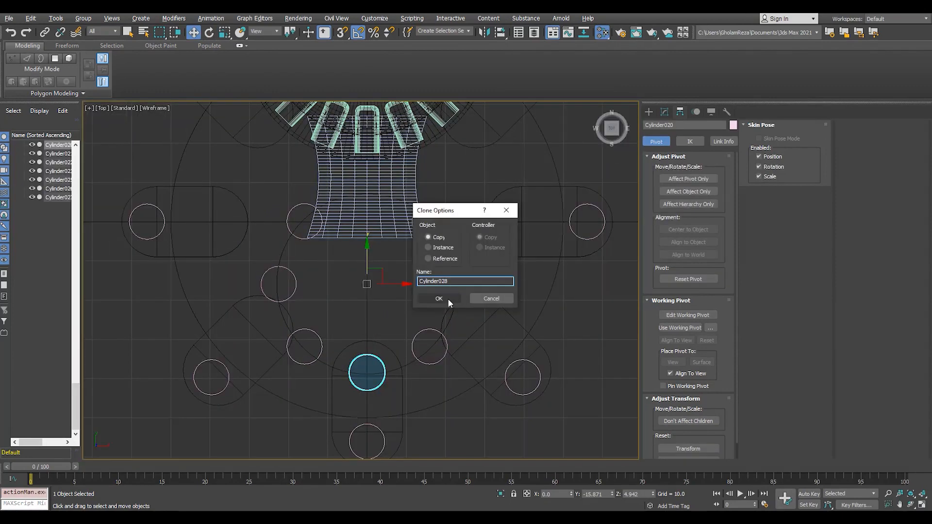
{"action": "left_click", "coordinate": [445, 301]}
- Center the new cylinder's pivot on its own body
{"action": "left_click", "coordinate": [665, 111]}
{"action": "left_click", "coordinate": [679, 112]}
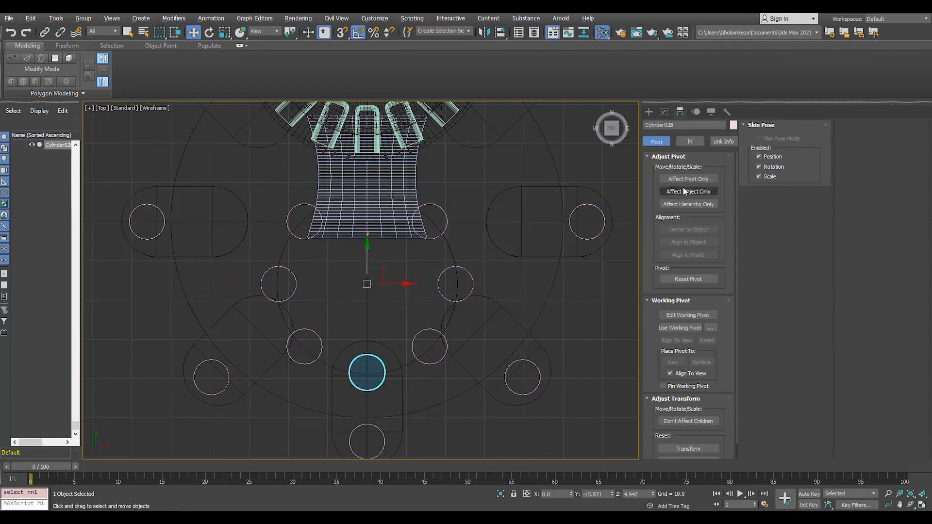
{"action": "left_click", "coordinate": [686, 183]}
{"action": "scroll", "coordinate": [382, 361], "scroll_direction": "up", "scroll_amount": 5}
{"action": "key", "text": "F3"}
- Reduce the new cylinder's radius to about 2.88 and raise it to about Z 14.94, protruding above the rim cylinder
{"action": "key", "text": "alt+w"}
{"action": "middle_click", "coordinate": [403, 341]}
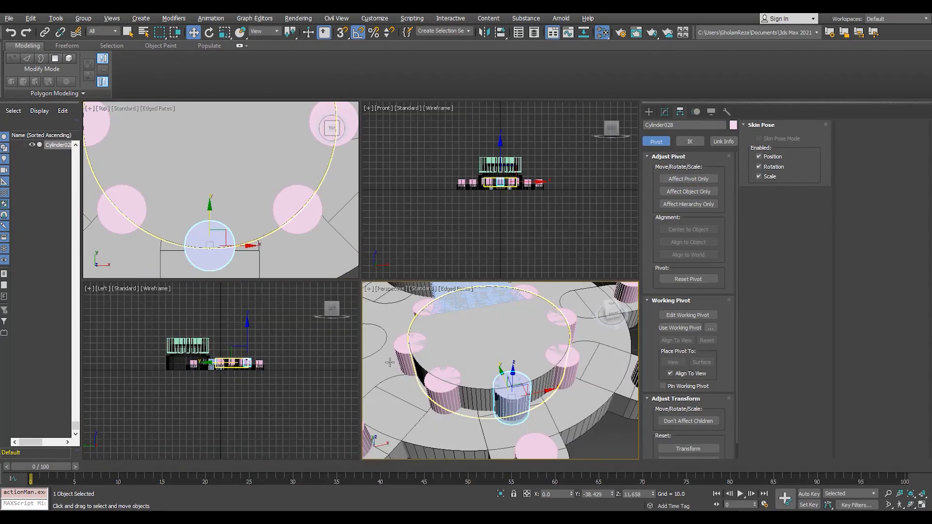
{"action": "key", "text": "alt+w"}
{"action": "middle_click_drag", "start_coordinate": [402, 342], "coordinate": [423, 336], "text": "alt"}
{"action": "scroll", "coordinate": [423, 336], "scroll_direction": "up", "scroll_amount": 3}
{"action": "left_click", "coordinate": [665, 111]}
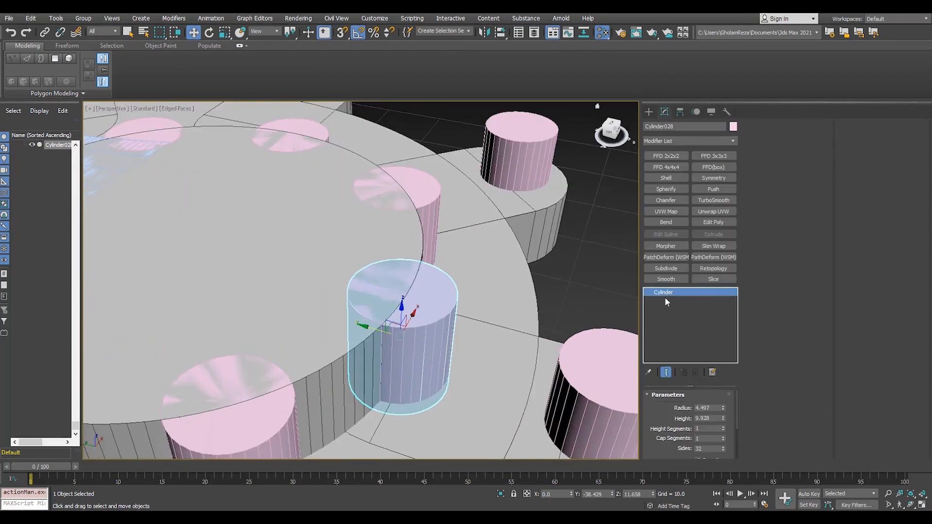
{"action": "left_click_drag", "start_coordinate": [723, 410], "coordinate": [723, 425]}
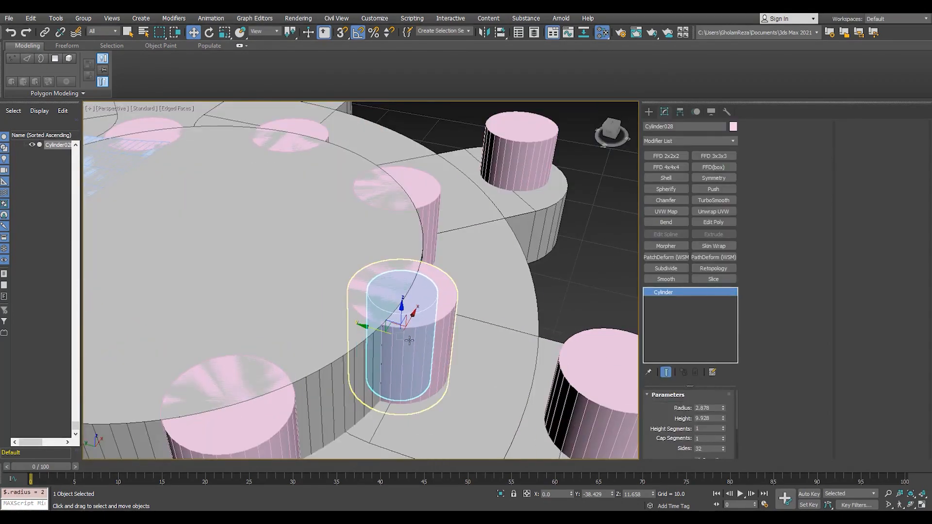
{"action": "left_click_drag", "start_coordinate": [403, 309], "coordinate": [412, 284]}
- Align the thin cylinder's pivot to the center of the raised disc
{"action": "key", "text": "alt+w"}
{"action": "middle_click", "coordinate": [340, 262]}
{"action": "key", "text": "alt+w"}
{"action": "scroll", "coordinate": [357, 286], "scroll_direction": "down", "scroll_amount": 3}
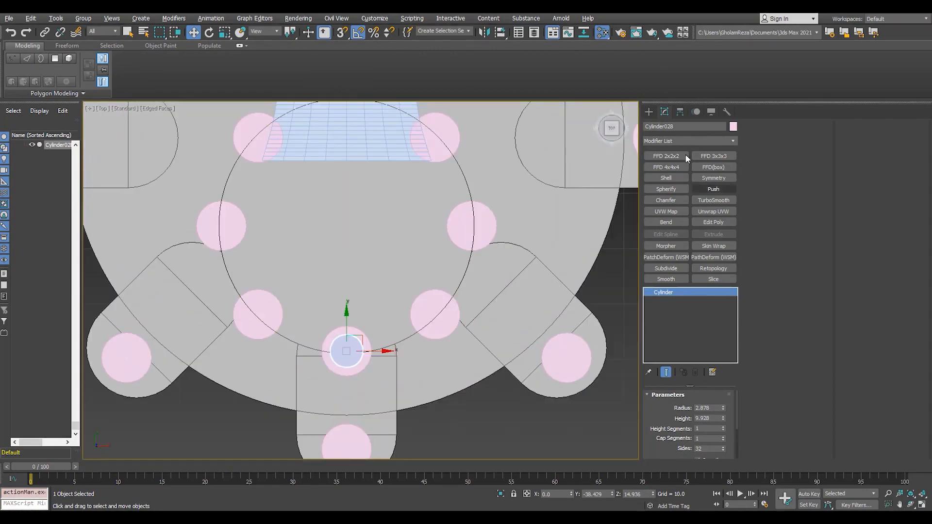
{"action": "left_click", "coordinate": [680, 112]}
{"action": "left_click", "coordinate": [687, 181]}
{"action": "left_click", "coordinate": [443, 254]}
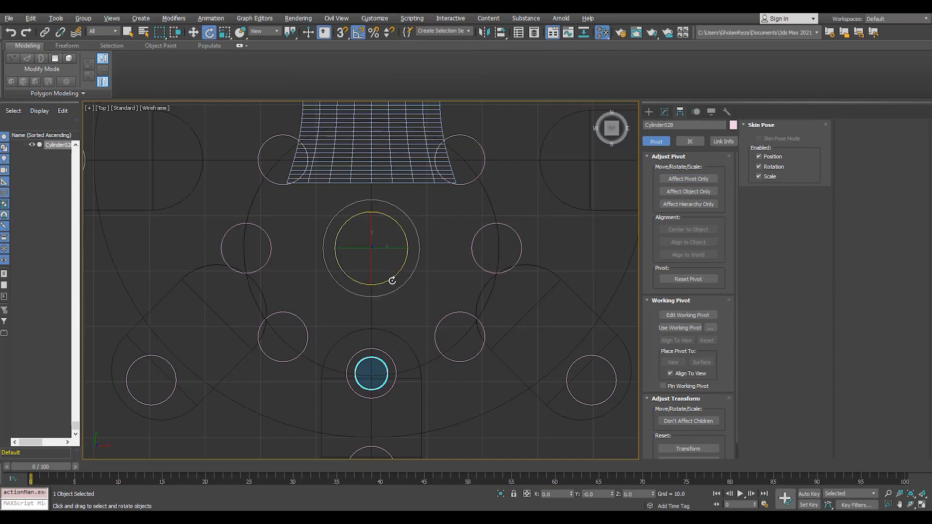
- Rotate-copy the thin cylinder onto the other rim positions with 7 copies at 45-degree steps, and delete the one over the bridge
{"action": "left_click_drag", "start_coordinate": [392, 280], "coordinate": [386, 289], "text": "shift"}
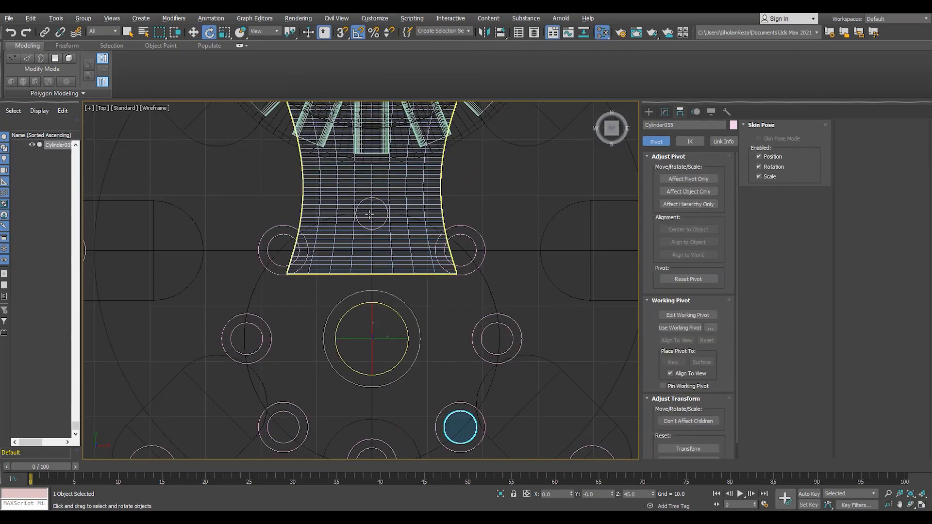
{"action": "key", "text": "alt+w"}
{"action": "middle_click", "coordinate": [516, 339]}
{"action": "key", "text": "alt+w"}
{"action": "scroll", "coordinate": [485, 330], "scroll_direction": "down", "scroll_amount": 4}
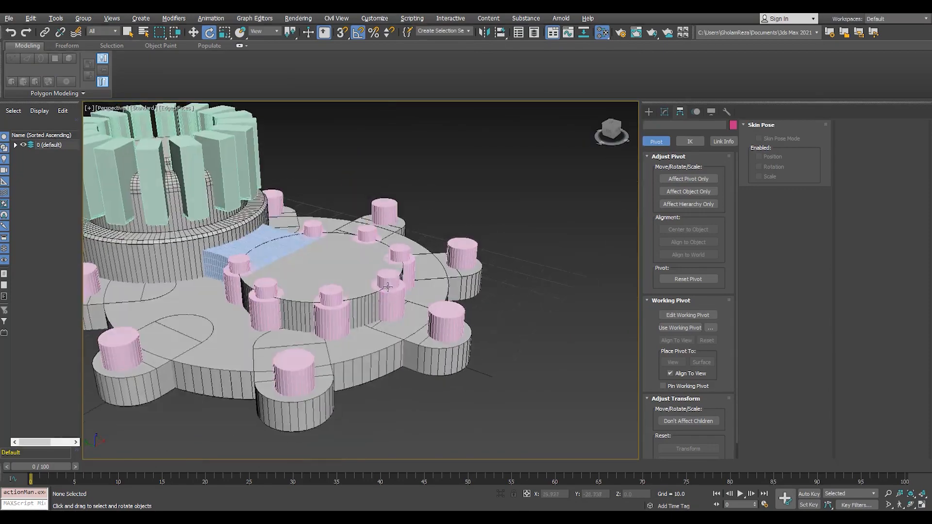
- Delete the wide and thin cylinder pairs on both sides of the disc's front rim pair
{"action": "key", "text": "F4"}
{"action": "scroll", "coordinate": [312, 292], "scroll_direction": "down", "scroll_amount": 3}
{"action": "middle_click_drag", "start_coordinate": [312, 292], "coordinate": [172, 184], "text": "alt"}
{"action": "scroll", "coordinate": [259, 280], "scroll_direction": "up", "scroll_amount": 4}
{"action": "left_click", "coordinate": [361, 357]}
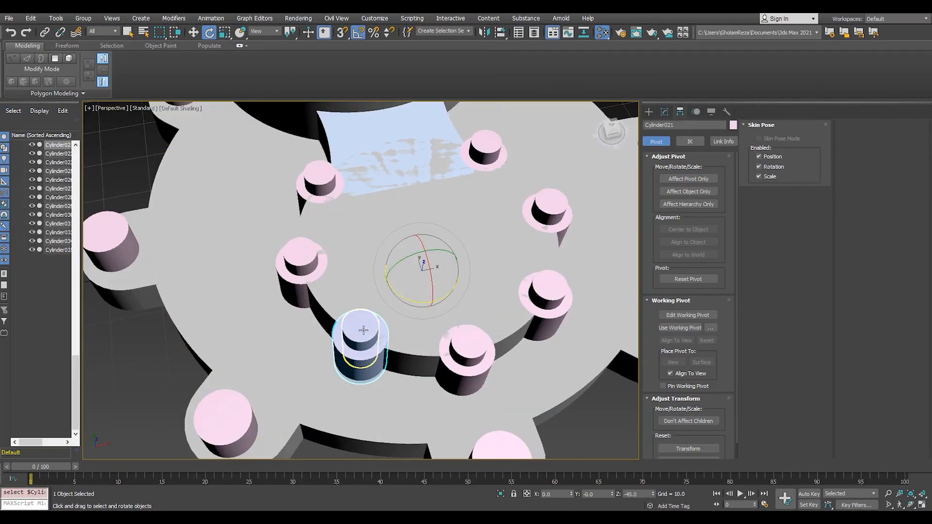
{"action": "left_click", "coordinate": [360, 330], "text": "ctrl"}
{"action": "left_click", "coordinate": [543, 321], "text": "ctrl"}
{"action": "left_click", "coordinate": [550, 289], "text": "ctrl"}
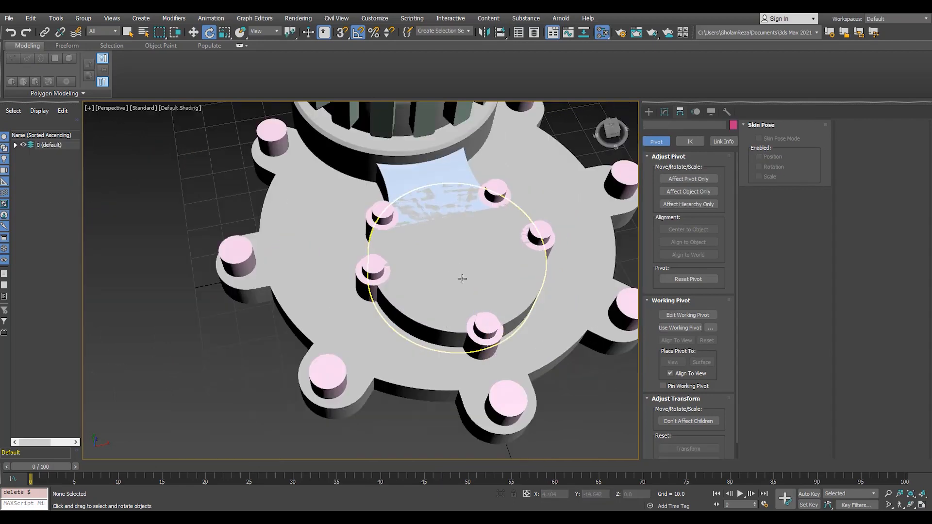
- Draw a narrow box about 22 units long across the disc's front rim cylinder toward the front tab's cylinder
{"action": "key", "text": "t"}
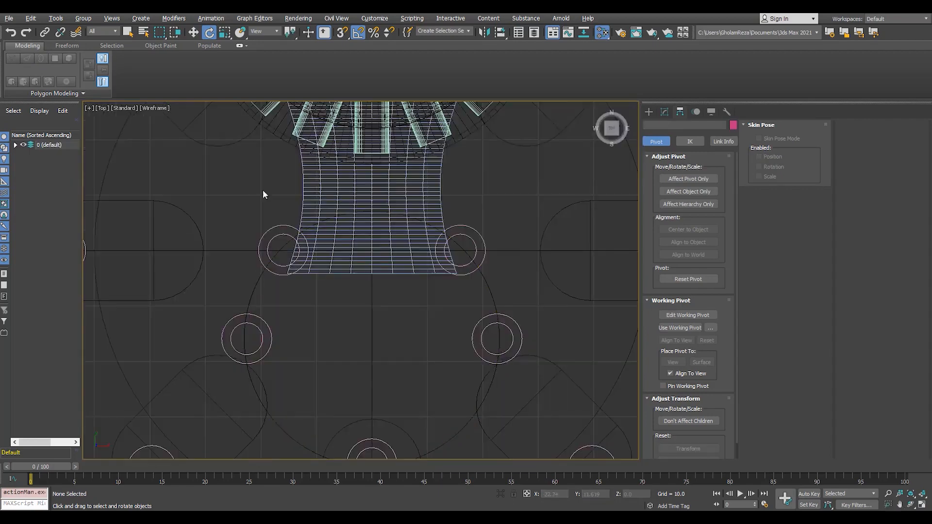
{"action": "scroll", "coordinate": [264, 193], "scroll_direction": "down", "scroll_amount": 3}
{"action": "left_click", "coordinate": [664, 112]}
{"action": "left_click", "coordinate": [648, 112]}
{"action": "left_click", "coordinate": [668, 169]}
{"action": "scroll", "coordinate": [311, 254], "scroll_direction": "up", "scroll_amount": 4}
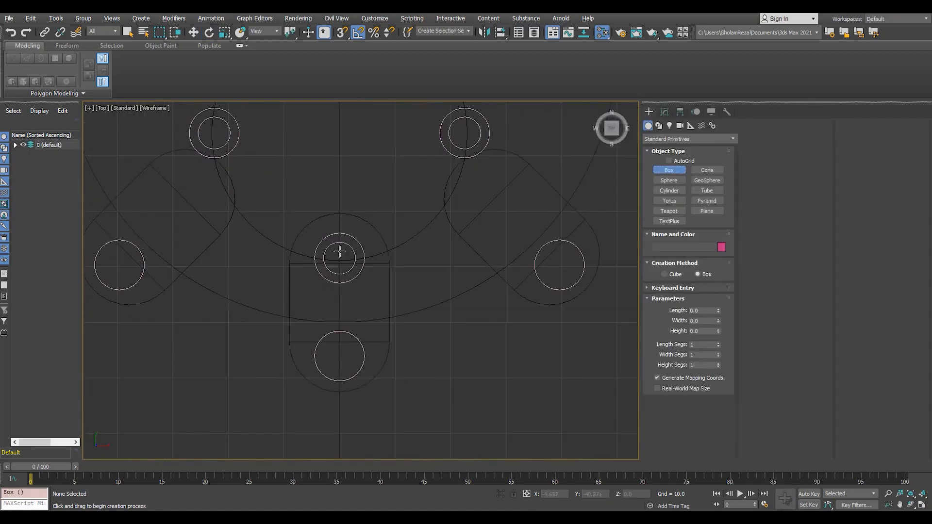
{"action": "left_click_drag", "start_coordinate": [326, 208], "coordinate": [348, 327]}
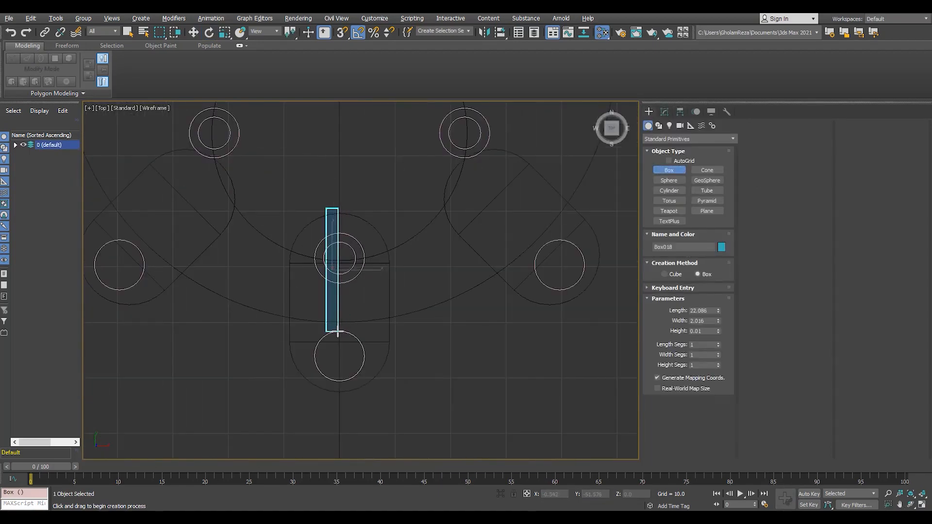
- Snap the narrow box sideways so it is centered on the front cylinders' axis at X 0
{"action": "key", "text": "w"}
{"action": "key", "text": "s"}
{"action": "left_click_drag", "start_coordinate": [350, 268], "coordinate": [339, 153]}
{"action": "key", "text": "s"}
{"action": "key", "text": "alt+w"}
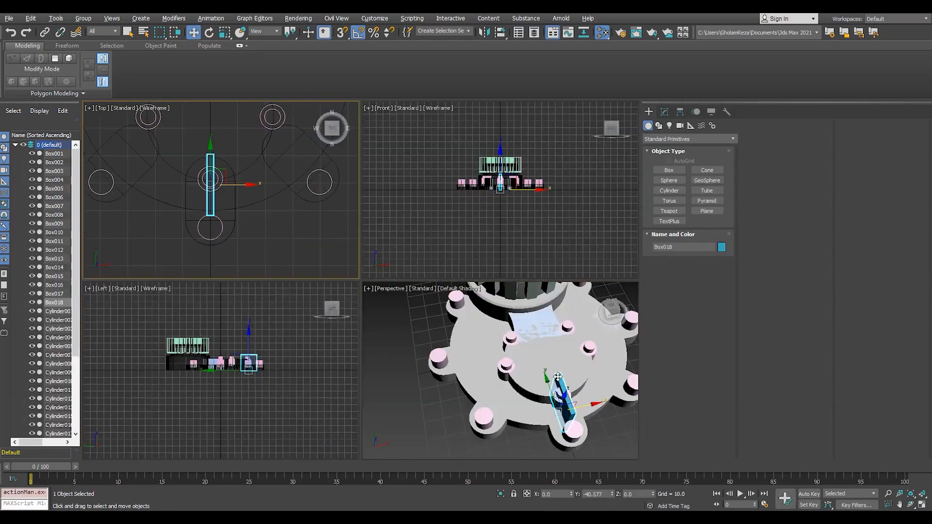
- Convert the narrow box to an editable poly and enter polygon editing
{"action": "right_click", "coordinate": [533, 333]}
{"action": "key", "text": "alt+w"}
{"action": "middle_click_drag", "start_coordinate": [533, 333], "coordinate": [440, 247], "text": "alt"}
{"action": "scroll", "coordinate": [518, 330], "scroll_direction": "up", "scroll_amount": 4}
{"action": "key", "text": "F4"}
{"action": "key", "text": "ctrl+e"}
{"action": "key", "text": "4"}
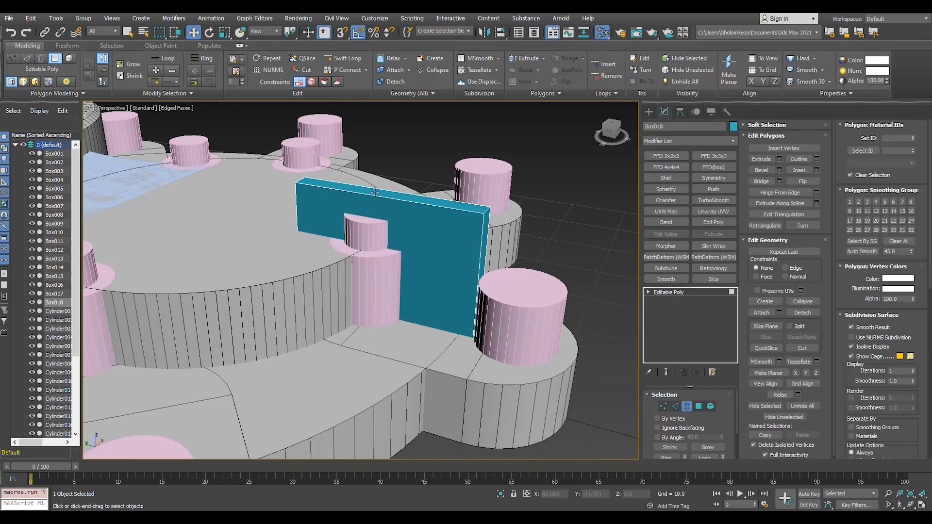
- Lower the narrow box's top face to about Z 17.43, below the thin cylinder's top
{"action": "left_click", "coordinate": [402, 196]}
{"action": "left_click_drag", "start_coordinate": [389, 164], "coordinate": [396, 208]}
{"action": "key", "text": "F3"}
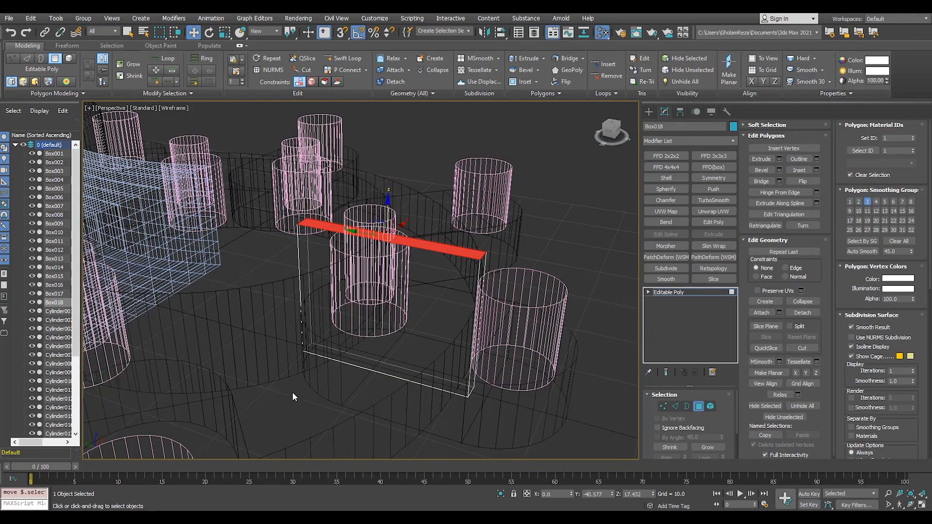
- Move the narrow box's bottom vertices up to about Z 6.1
{"action": "key", "text": "1"}
{"action": "key", "text": "F3"}
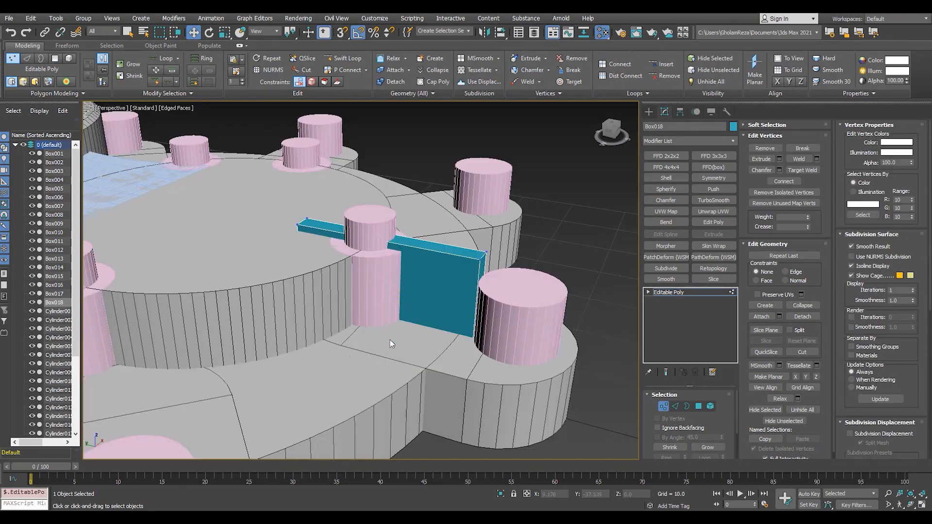
{"action": "left_click_drag", "start_coordinate": [386, 286], "coordinate": [394, 295]}
{"action": "scroll", "coordinate": [394, 295], "scroll_direction": "down", "scroll_amount": 3}
{"action": "middle_click_drag", "start_coordinate": [394, 295], "coordinate": [436, 281], "text": "alt"}
- Move the vertices at the box's disc-side end outward to about Y -36.2 so it ends inside the rim cylinder
{"action": "key", "text": "F3"}
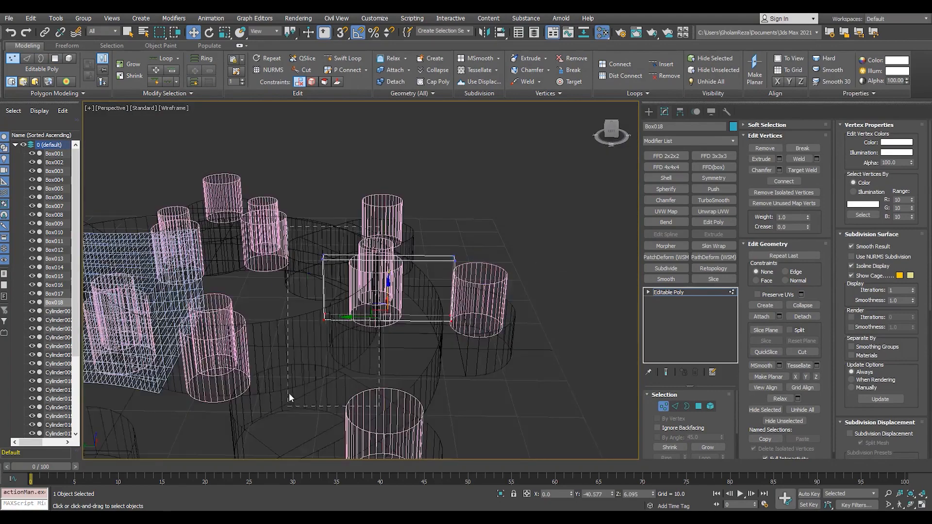
{"action": "left_click_drag", "start_coordinate": [291, 396], "coordinate": [335, 235]}
{"action": "key", "text": "F3"}
{"action": "scroll", "coordinate": [263, 295], "scroll_direction": "up", "scroll_amount": 3}
{"action": "key", "text": "F3"}
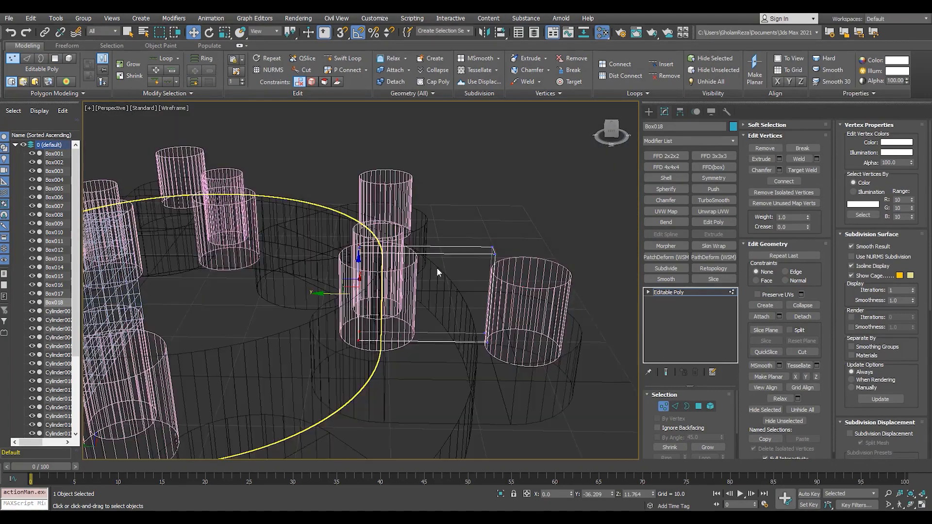
- Insert an edge loop across the narrow box beside the thin rim cylinder and lower its outer top vertices to about Z 7.19
{"action": "scroll", "coordinate": [437, 272], "scroll_direction": "up", "scroll_amount": 3}
{"action": "key", "text": "alt+1"}
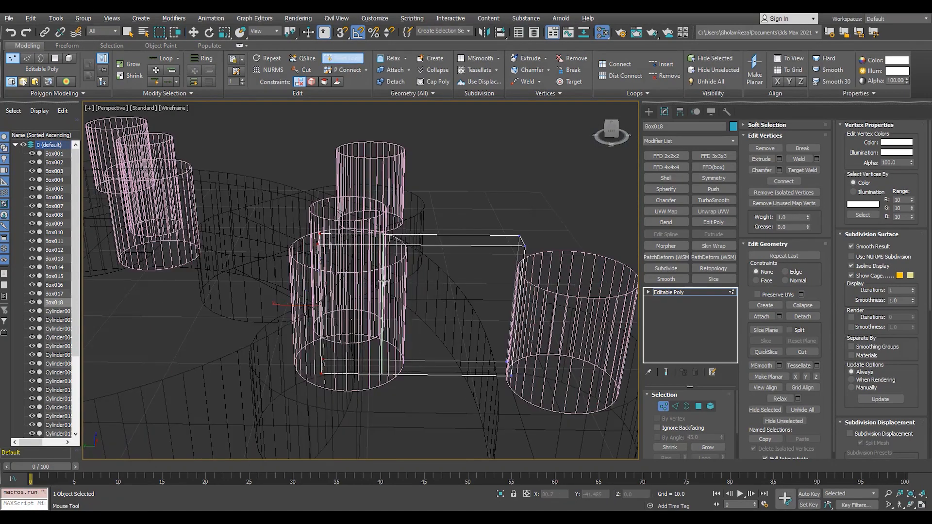
{"action": "middle_click_drag", "start_coordinate": [496, 303], "coordinate": [524, 215], "text": "alt"}
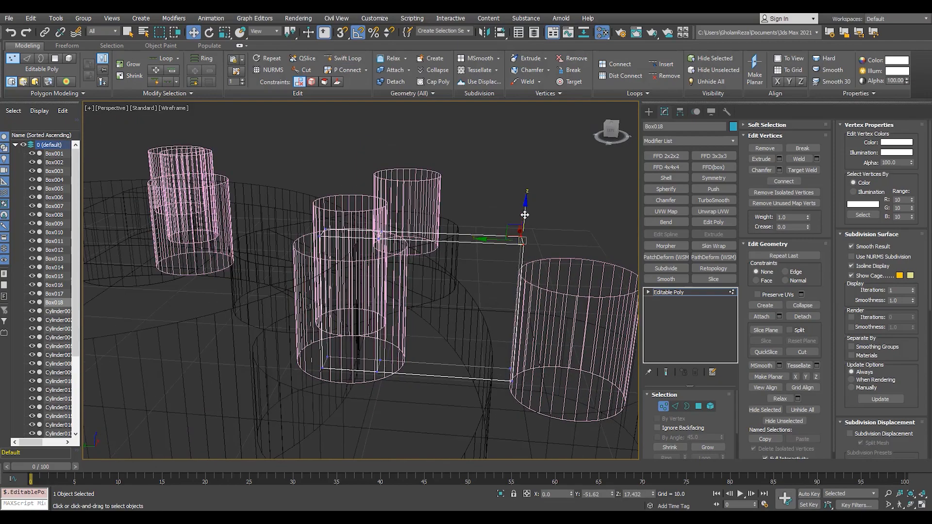
{"action": "middle_click_drag", "start_coordinate": [544, 321], "coordinate": [410, 285], "text": "alt"}
- Scale all of the narrow box's vertices to 65% in X so it becomes a thin rib, and leave vertex editing
{"action": "key", "text": "t"}
{"action": "scroll", "coordinate": [342, 315], "scroll_direction": "up", "scroll_amount": 4}
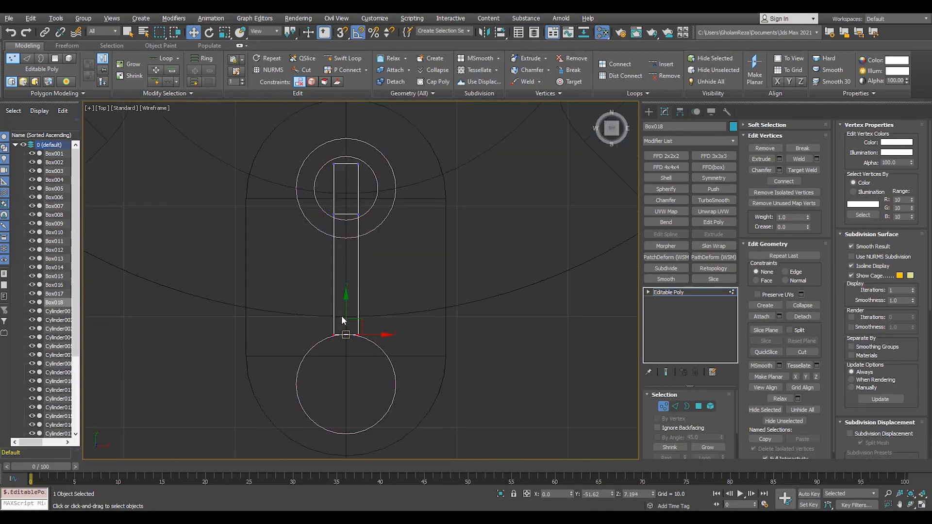
{"action": "middle_click_drag", "start_coordinate": [353, 283], "coordinate": [346, 342]}
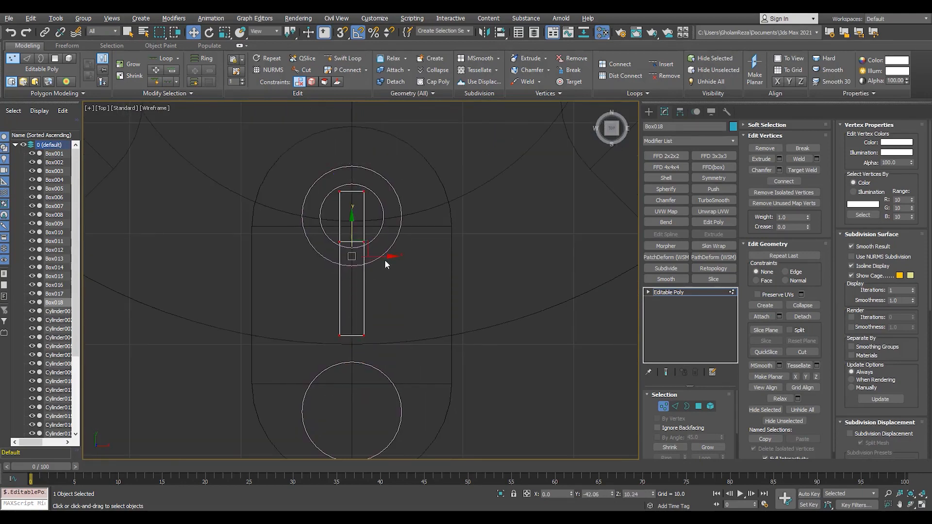
{"action": "left_click_drag", "start_coordinate": [395, 258], "coordinate": [377, 261]}
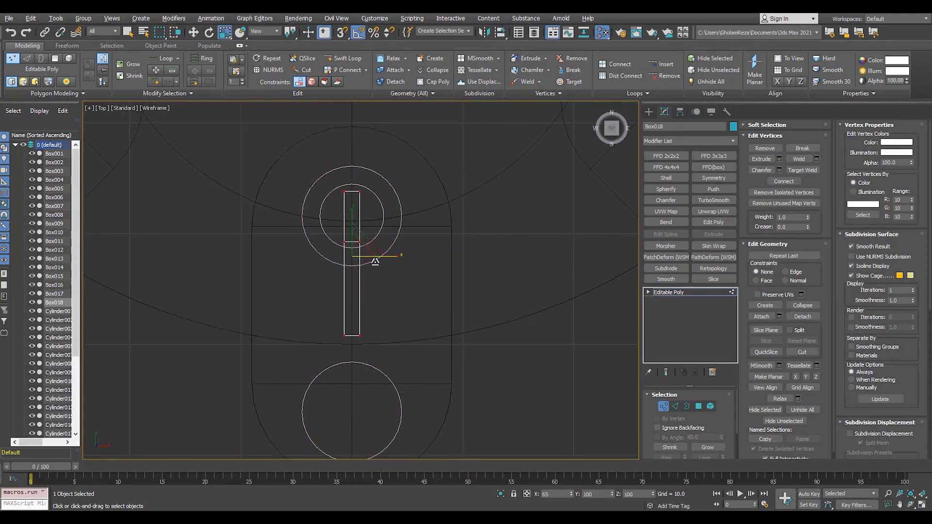
{"action": "left_click", "coordinate": [668, 292]}
- Align only the rib's pivot to the centre of the raised disc
{"action": "middle_click_drag", "start_coordinate": [351, 283], "coordinate": [385, 357]}
{"action": "scroll", "coordinate": [385, 356], "scroll_direction": "down", "scroll_amount": 3}
{"action": "left_click", "coordinate": [680, 112]}
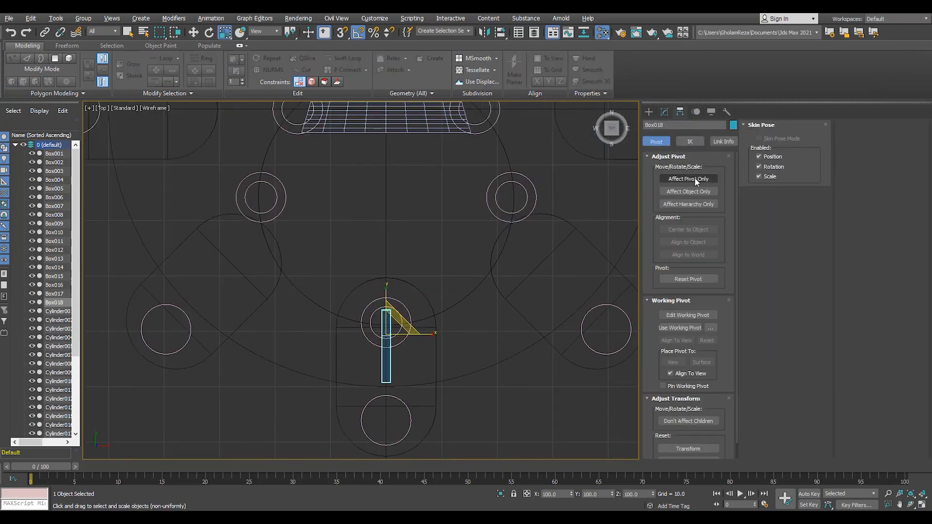
{"action": "left_click", "coordinate": [505, 242]}
{"action": "key", "text": "ctrl+z"}
{"action": "left_click", "coordinate": [503, 31]}
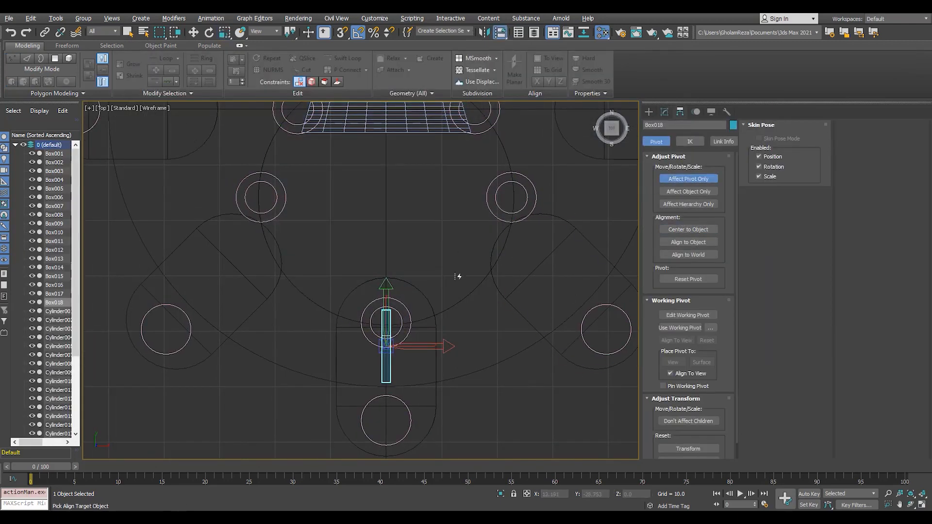
{"action": "left_click", "coordinate": [473, 290]}
- Rotate the rib by -45° about the disc centre and make a rotated copy in the matching gap beyond the front cylinder
{"action": "key", "text": "e"}
{"action": "left_click_drag", "start_coordinate": [411, 220], "coordinate": [386, 231]}
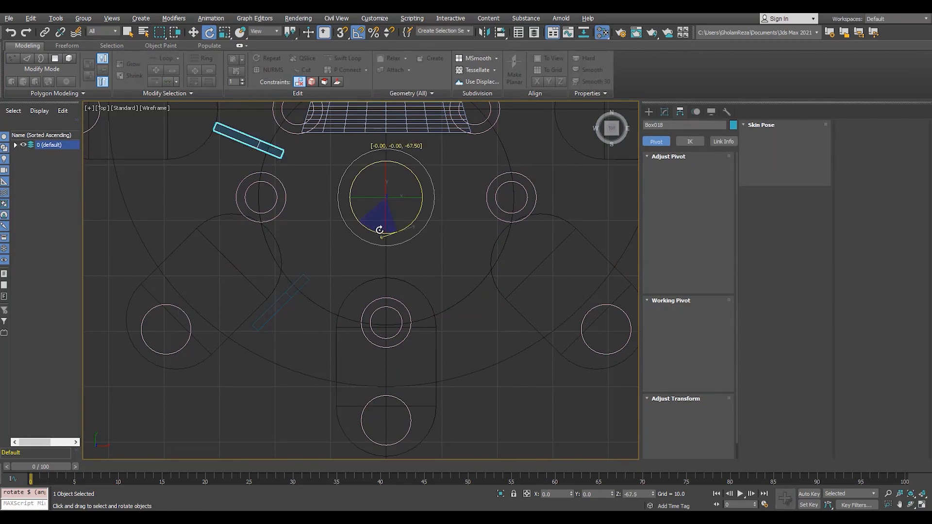
{"action": "mouse_move", "coordinate": [330, 172]}
{"action": "left_mouse_down"}
{"action": "mouse_move", "coordinate": [407, 159]}
{"action": "mouse_move", "coordinate": [388, 162]}
{"action": "left_mouse_up"}
{"action": "left_click", "coordinate": [466, 304]}
- Select the original rib's top polygon in the shaded view and lower it to about Z 16.62
{"action": "key", "text": "p"}
{"action": "mouse_move", "coordinate": [340, 371]}
{"action": "middle_mouse_down", "text": "alt"}
{"action": "mouse_move", "coordinate": [432, 311]}
{"action": "mouse_move", "coordinate": [330, 284]}
{"action": "middle_mouse_up", "text": "alt"}
{"action": "key", "text": "F3"}
{"action": "left_click", "coordinate": [248, 374]}
{"action": "scroll", "coordinate": [260, 208], "scroll_direction": "up", "scroll_amount": 5}
{"action": "left_click", "coordinate": [224, 234]}
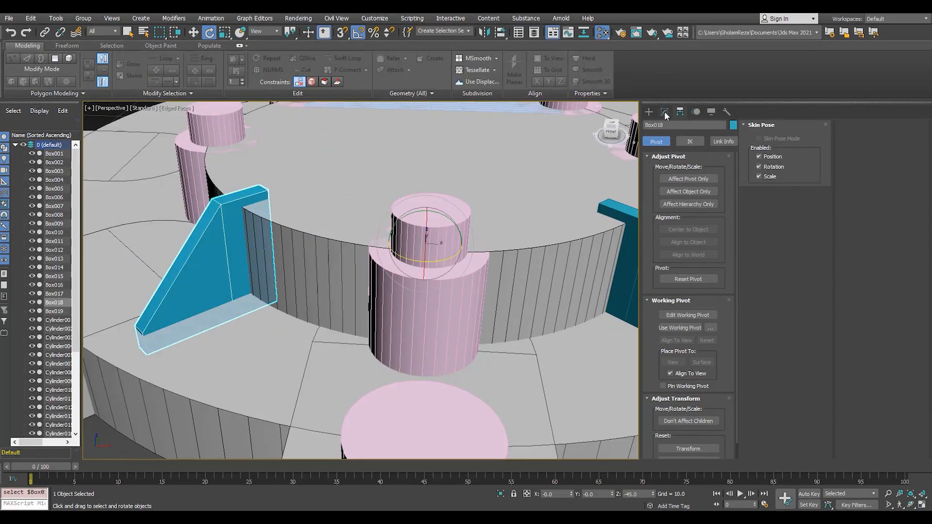
{"action": "key", "text": "4"}
{"action": "left_click", "coordinate": [245, 193]}
{"action": "key", "text": "w"}
{"action": "left_click_drag", "start_coordinate": [239, 170], "coordinate": [239, 176]}
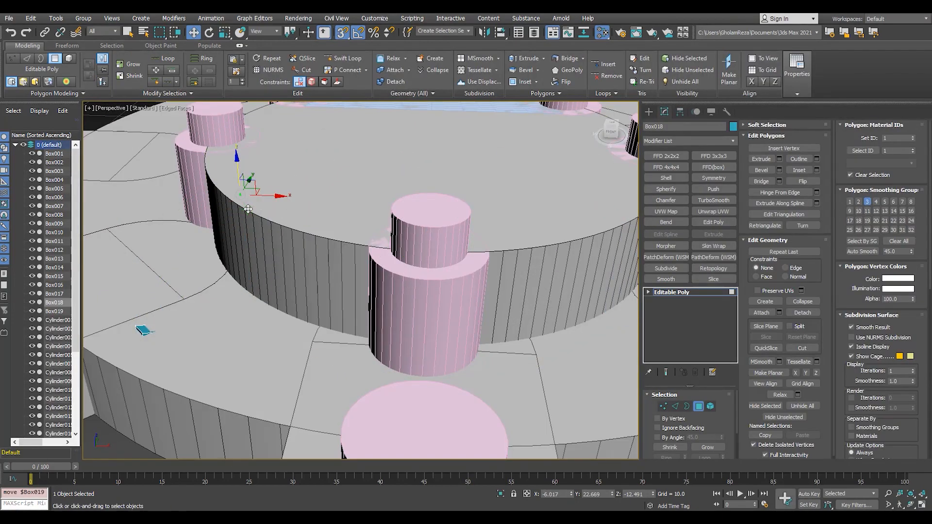
- Move the rib's outer end face outward along its local axis to about X -25.72, Y -41.59
{"action": "scroll", "coordinate": [247, 204], "scroll_direction": "down", "scroll_amount": 5}
{"action": "middle_click_drag", "start_coordinate": [247, 204], "coordinate": [311, 262], "text": "alt"}
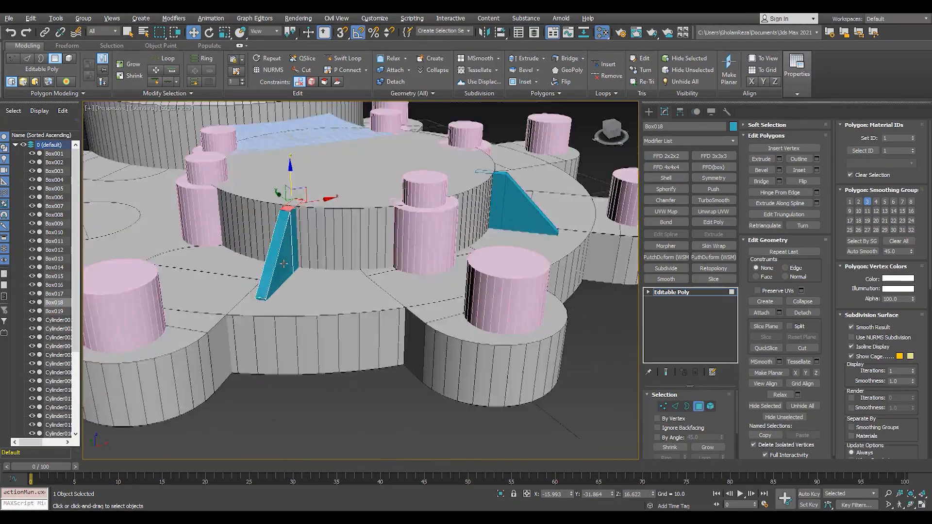
{"action": "scroll", "coordinate": [372, 278], "scroll_direction": "up", "scroll_amount": 5}
{"action": "left_click", "coordinate": [256, 61]}
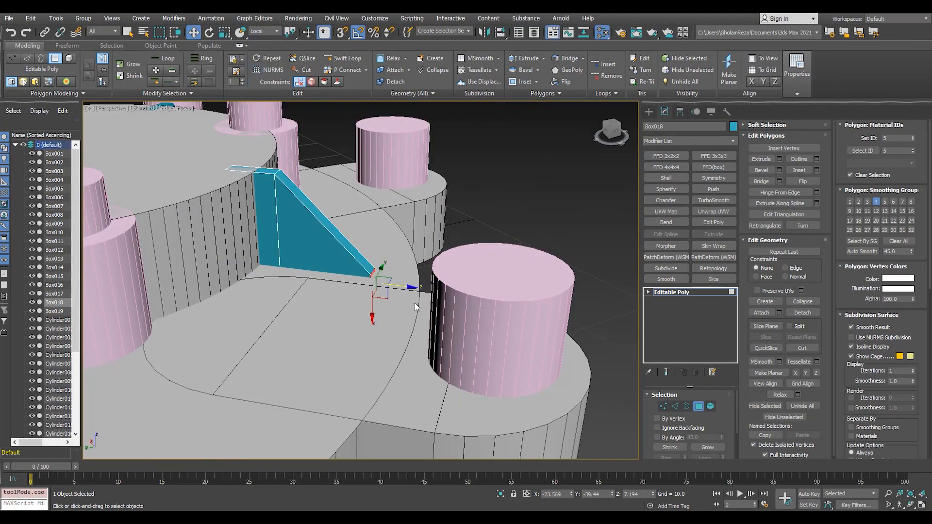
{"action": "scroll", "coordinate": [437, 297], "scroll_direction": "down", "scroll_amount": 5}
{"action": "middle_click_drag", "start_coordinate": [436, 297], "coordinate": [388, 292], "text": "alt"}
{"action": "scroll", "coordinate": [373, 275], "scroll_direction": "up", "scroll_amount": 5}
{"action": "scroll", "coordinate": [373, 275], "scroll_direction": "down", "scroll_amount": 3}
{"action": "key", "text": "F4"}
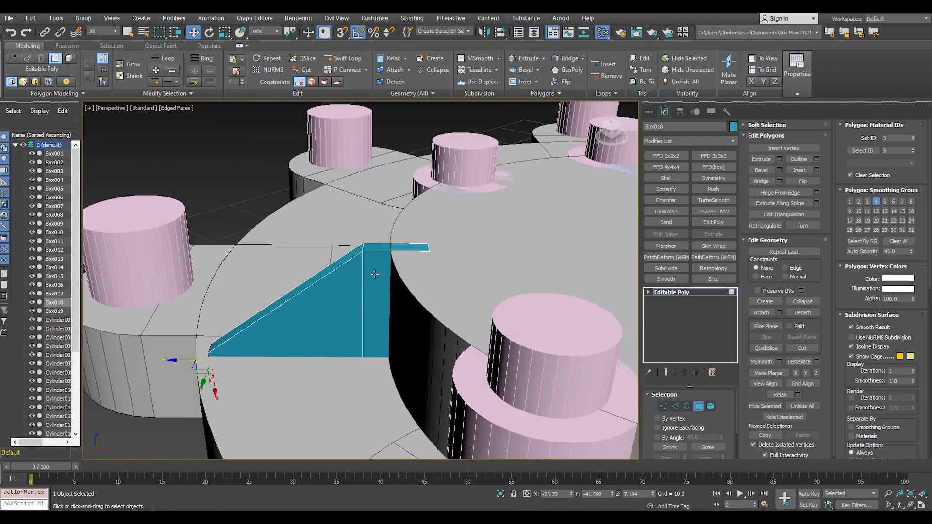
- Auto-smooth the rib's polygons at 45 and add a TurboSmooth modifier separated by smoothing groups
{"action": "left_click", "coordinate": [376, 299], "text": "ctrl"}
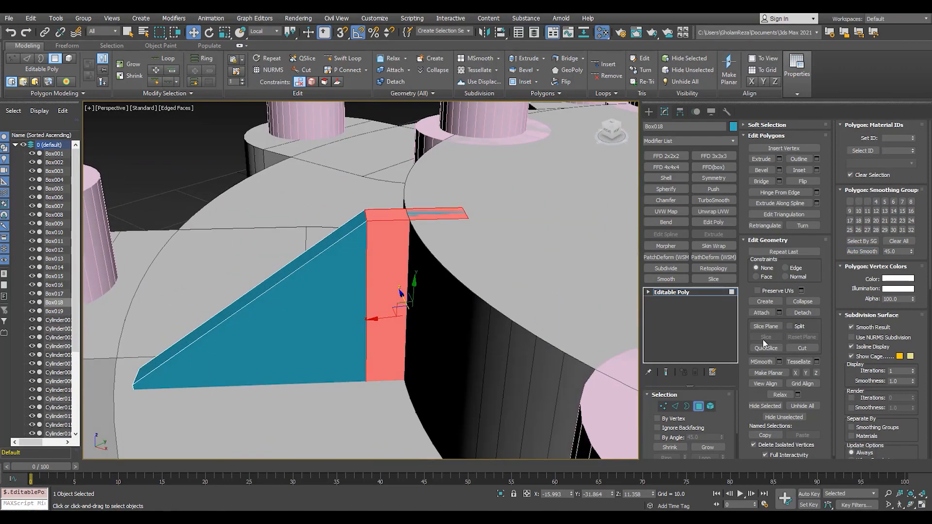
{"action": "key", "text": "ctrl+i"}
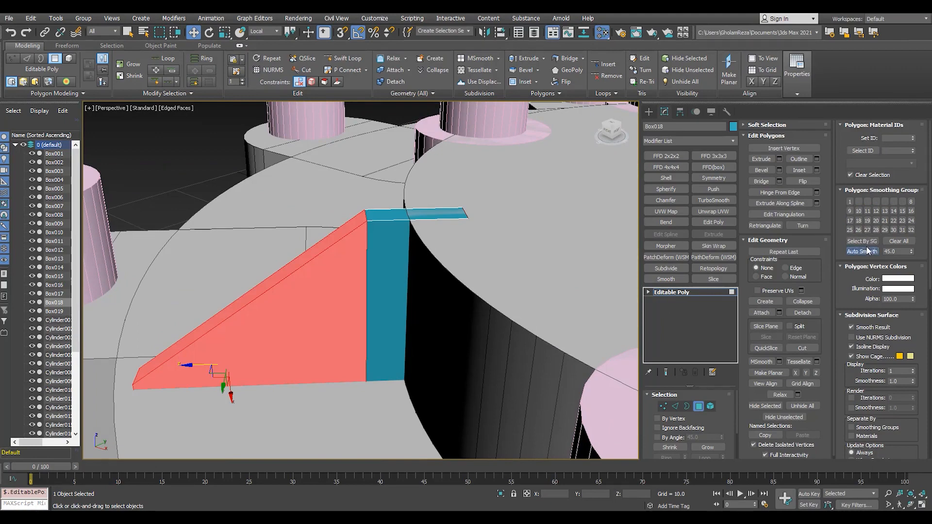
{"action": "left_click", "coordinate": [713, 200]}
{"action": "left_click", "coordinate": [675, 434]}
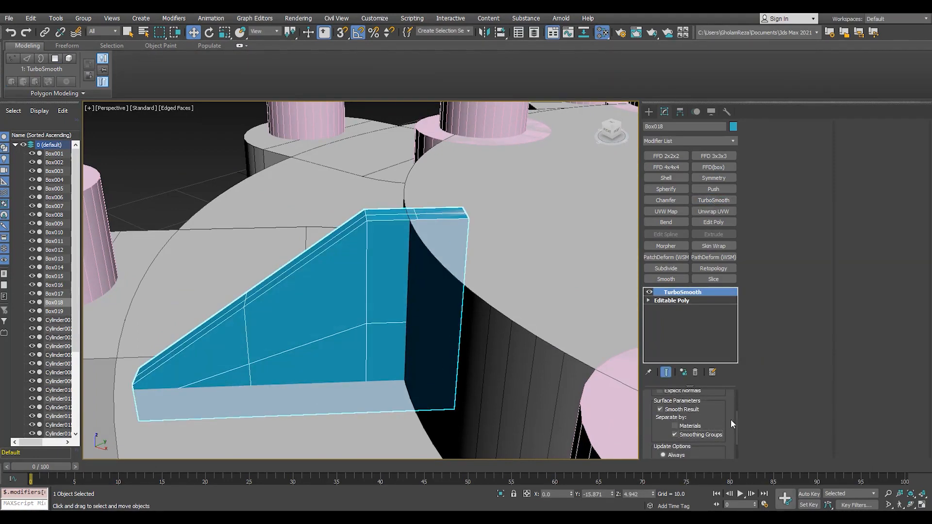
- Inspect the rib's base edges in wireframe, return to TurboSmooth for a denser subdivision, and clear the selection
{"action": "left_click", "coordinate": [672, 300]}
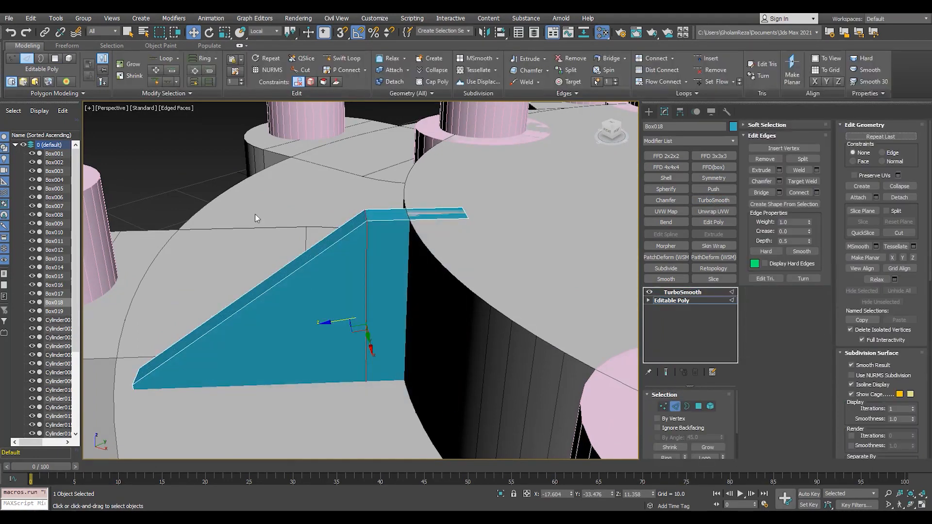
{"action": "key", "text": "F3"}
{"action": "left_click", "coordinate": [412, 253]}
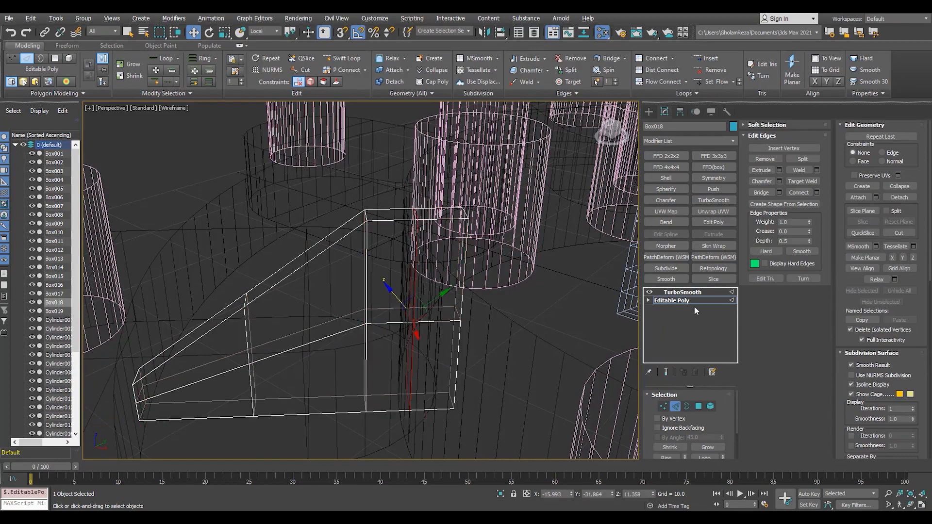
{"action": "left_click", "coordinate": [682, 292]}
{"action": "key", "text": "F3"}
{"action": "left_click", "coordinate": [679, 301]}
{"action": "left_click", "coordinate": [681, 292]}
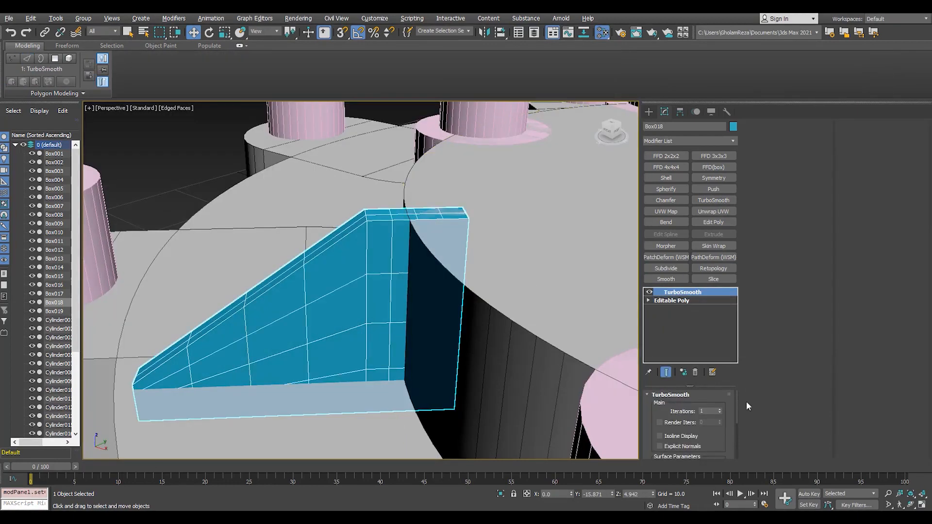
{"action": "mouse_move", "coordinate": [368, 291]}
{"action": "middle_mouse_down", "text": "alt"}
{"action": "mouse_move", "coordinate": [392, 341]}
{"action": "mouse_move", "coordinate": [413, 335]}
{"action": "mouse_move", "coordinate": [308, 347]}
{"action": "middle_mouse_up", "text": "alt"}
{"action": "key", "text": "ctrl+d"}
- Add an Edit Poly modifier to the raised disc and delete its top polygon
{"action": "scroll", "coordinate": [412, 335], "scroll_direction": "up", "scroll_amount": 4}
{"action": "scroll", "coordinate": [315, 335], "scroll_direction": "down", "scroll_amount": 6}
{"action": "key", "text": "F4"}
{"action": "middle_click_drag", "start_coordinate": [334, 318], "coordinate": [414, 327], "text": "alt"}
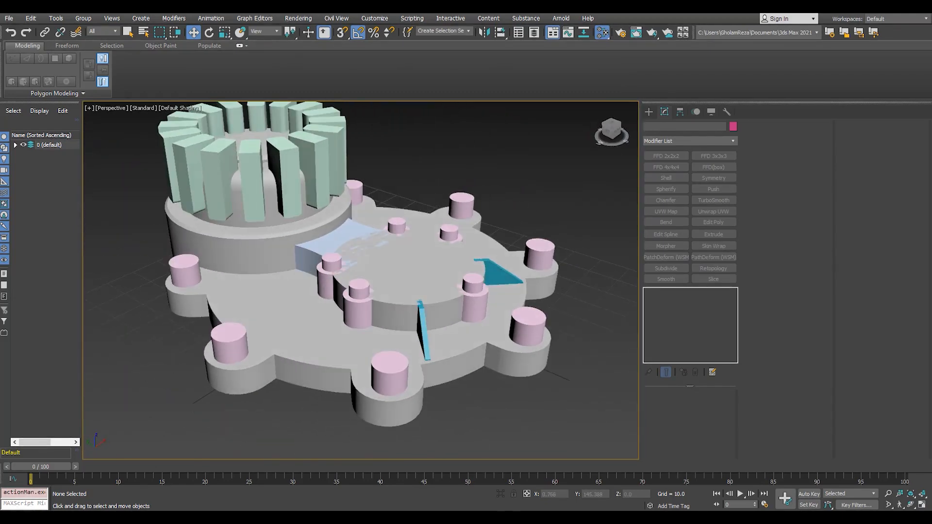
{"action": "left_click", "coordinate": [398, 240]}
{"action": "key", "text": "z"}
{"action": "key", "text": "F4"}
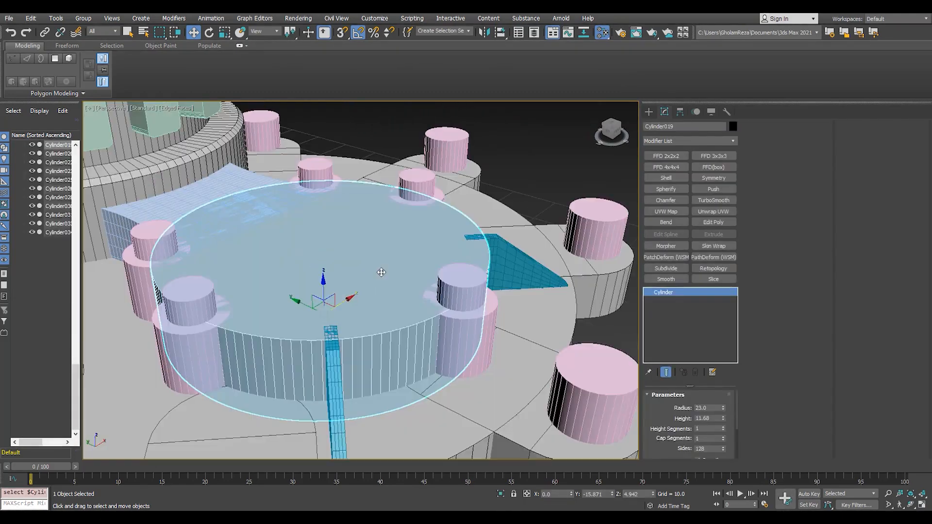
{"action": "left_click", "coordinate": [713, 222]}
{"action": "key", "text": "4"}
{"action": "left_click", "coordinate": [378, 264]}
{"action": "key", "text": "Delete"}
- Extend the disc's open top border inward, across a short bevelled lip and down to about Z 2.18 to form a hollow ring
{"action": "key", "text": "3"}
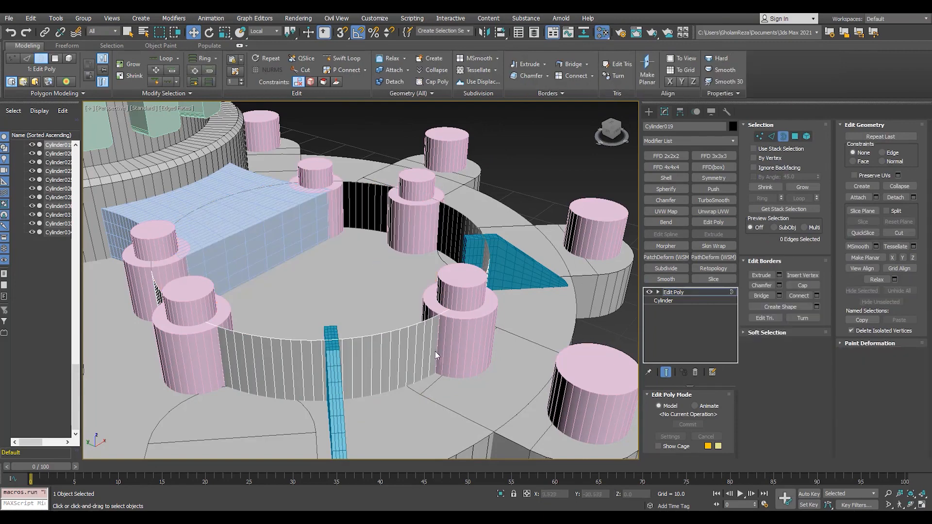
{"action": "left_click_drag", "start_coordinate": [322, 242], "coordinate": [342, 270], "text": "shift"}
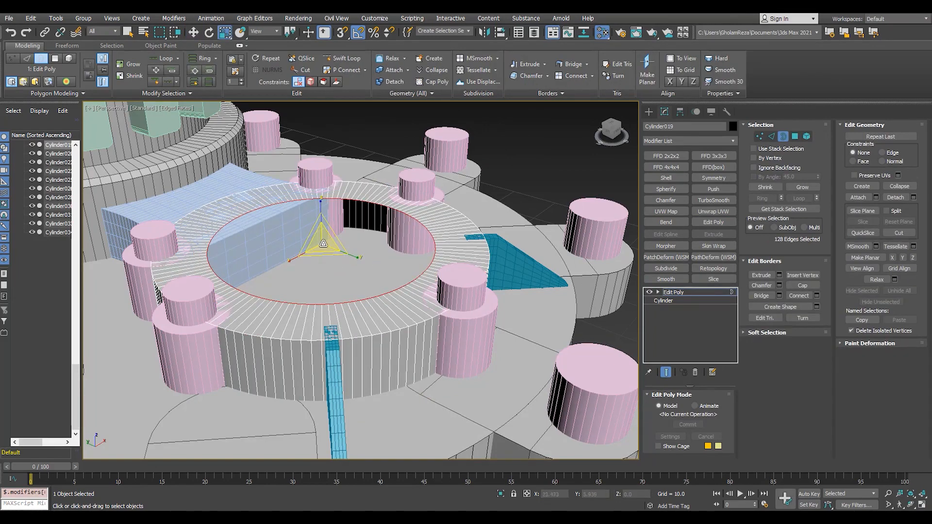
{"action": "left_click_drag", "start_coordinate": [323, 243], "coordinate": [329, 251], "text": "shift"}
{"action": "left_click_drag", "start_coordinate": [319, 215], "coordinate": [340, 303], "text": "shift"}
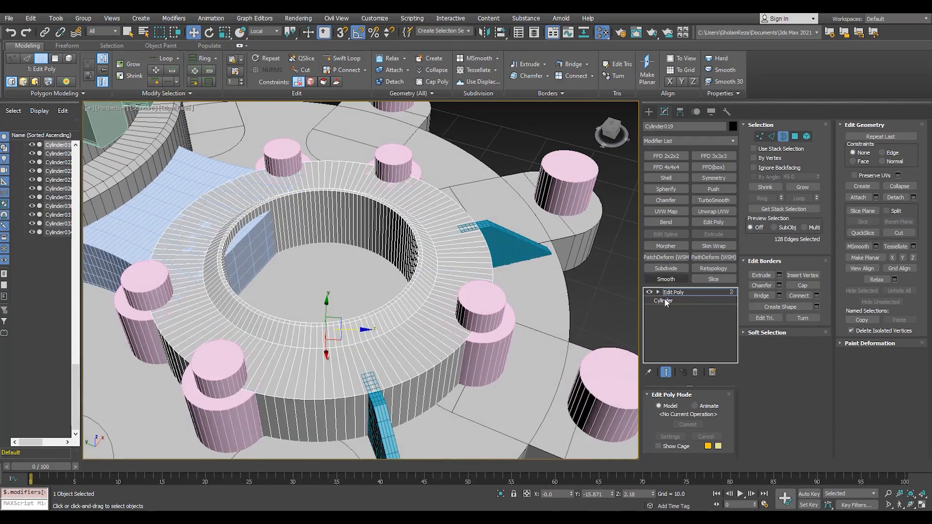
{"action": "left_click", "coordinate": [657, 292]}
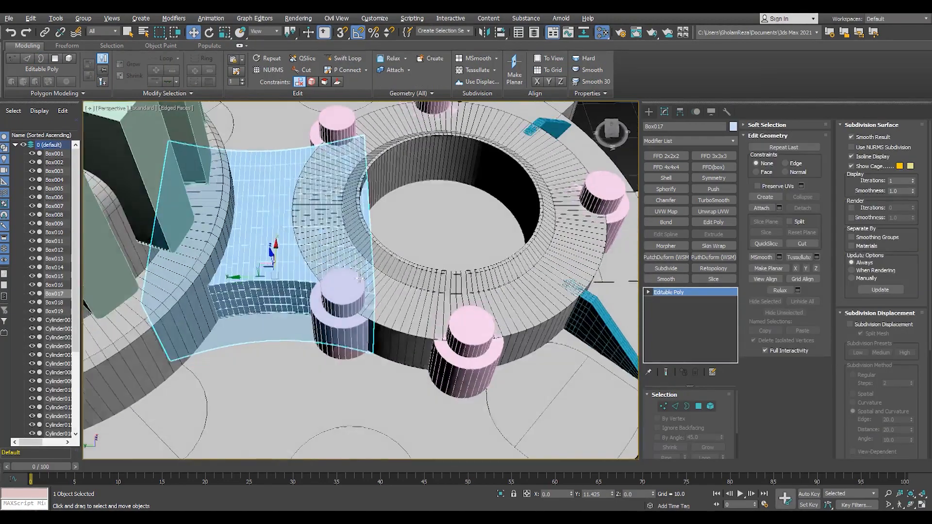
- Apply FFD 2x2x2 to the blue bridge, pull its ring-side control points back to about Y -2.52, and convert it to editable poly
{"action": "middle_click_drag", "start_coordinate": [359, 277], "coordinate": [377, 230], "text": "alt"}
{"action": "key", "text": "F3"}
{"action": "key", "text": "F3"}
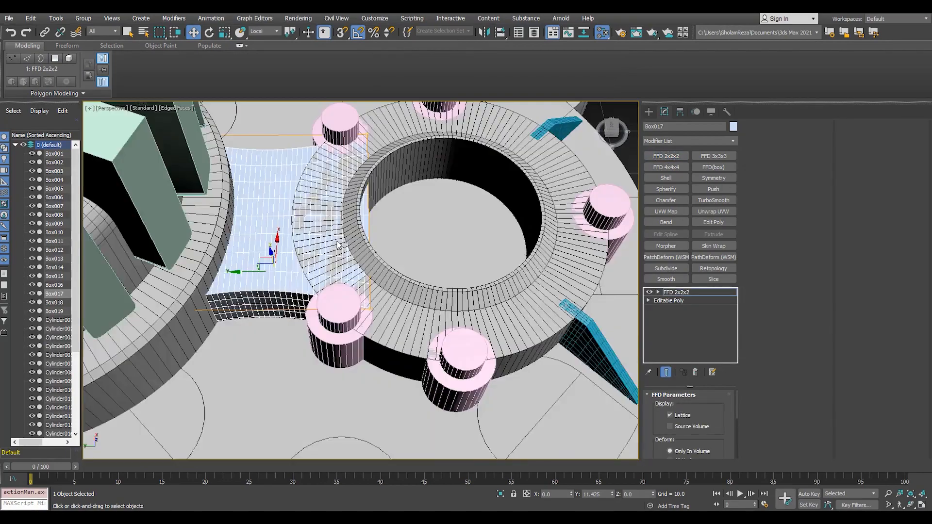
{"action": "scroll", "coordinate": [335, 253], "scroll_direction": "up", "scroll_amount": 3}
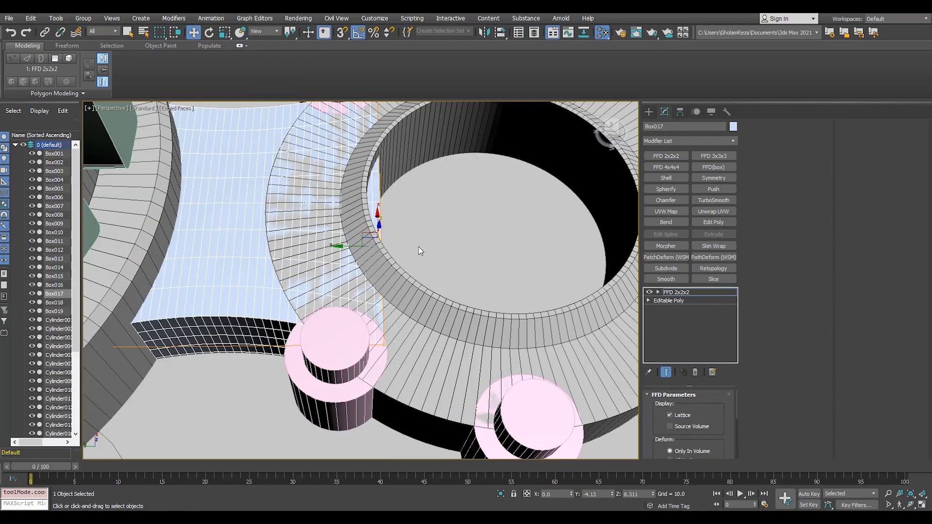
{"action": "left_click_drag", "start_coordinate": [335, 247], "coordinate": [324, 248]}
{"action": "middle_click_drag", "start_coordinate": [324, 249], "coordinate": [342, 234], "text": "alt"}
{"action": "left_click_drag", "start_coordinate": [342, 234], "coordinate": [346, 236]}
{"action": "scroll", "coordinate": [343, 236], "scroll_direction": "down", "scroll_amount": 5}
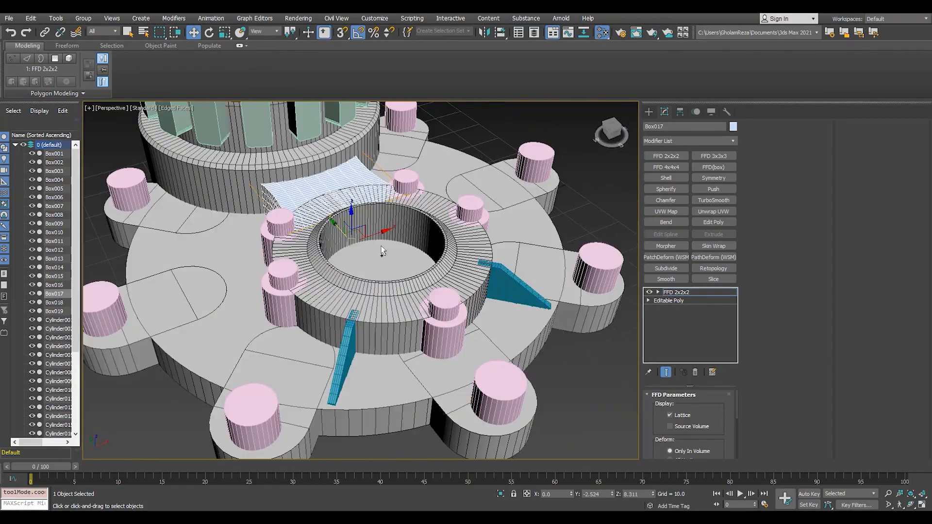
{"action": "right_click", "coordinate": [380, 246]}
{"action": "left_click", "coordinate": [485, 365]}
- Examine the hollow ring, shortened bridge and ribs with and without edged faces
{"action": "scroll", "coordinate": [388, 245], "scroll_direction": "up", "scroll_amount": 5}
{"action": "scroll", "coordinate": [388, 245], "scroll_direction": "down", "scroll_amount": 5}
{"action": "mouse_move", "coordinate": [388, 245]}
{"action": "middle_mouse_down", "text": "alt"}
{"action": "mouse_move", "coordinate": [371, 253]}
{"action": "mouse_move", "coordinate": [403, 228]}
{"action": "mouse_move", "coordinate": [371, 256]}
{"action": "middle_mouse_up", "text": "alt"}
{"action": "scroll", "coordinate": [416, 244], "scroll_direction": "up", "scroll_amount": 3}
{"action": "left_click", "coordinate": [417, 244]}
{"action": "scroll", "coordinate": [416, 244], "scroll_direction": "down", "scroll_amount": 4}
{"action": "key", "text": "F4"}
{"action": "scroll", "coordinate": [369, 258], "scroll_direction": "up", "scroll_amount": 3}
{"action": "scroll", "coordinate": [368, 258], "scroll_direction": "down", "scroll_amount": 3}
{"action": "key", "text": "F4"}
{"action": "scroll", "coordinate": [473, 378], "scroll_direction": "down", "scroll_amount": 2}
{"action": "left_click", "coordinate": [473, 378]}
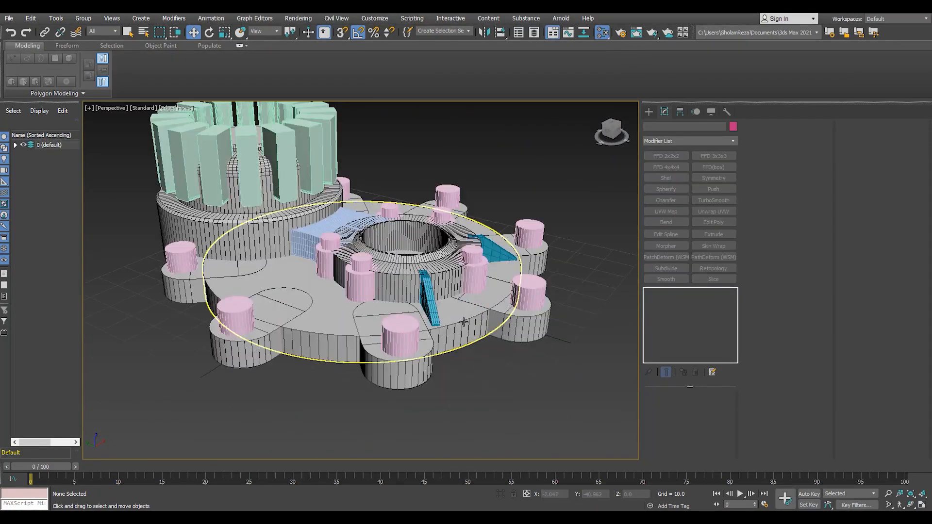
- Auto-smooth all polygons of the round base at 45
{"action": "left_click", "coordinate": [449, 334]}
{"action": "middle_click_drag", "start_coordinate": [485, 355], "coordinate": [471, 360]}
{"action": "key", "text": "4"}
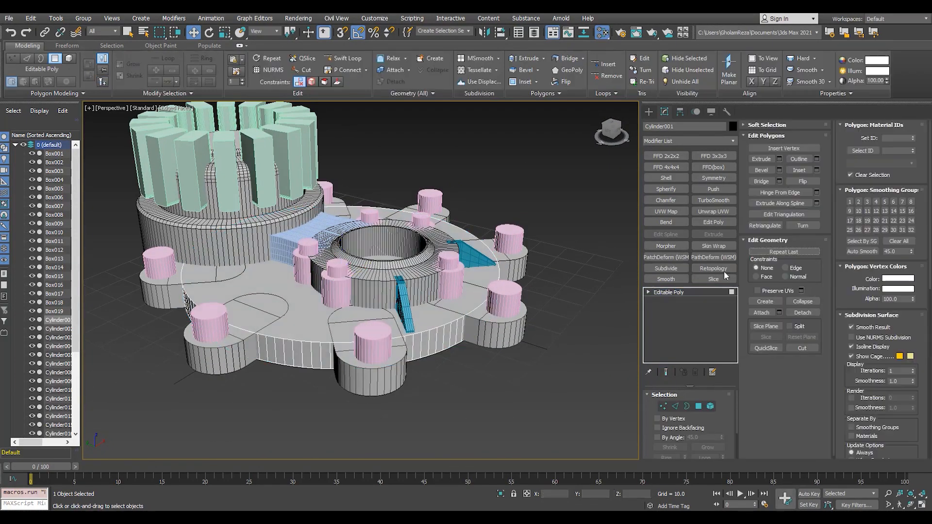
{"action": "key", "text": "ctrl+a"}
{"action": "left_click", "coordinate": [671, 294]}
{"action": "middle_click_drag", "start_coordinate": [304, 233], "coordinate": [323, 235]}
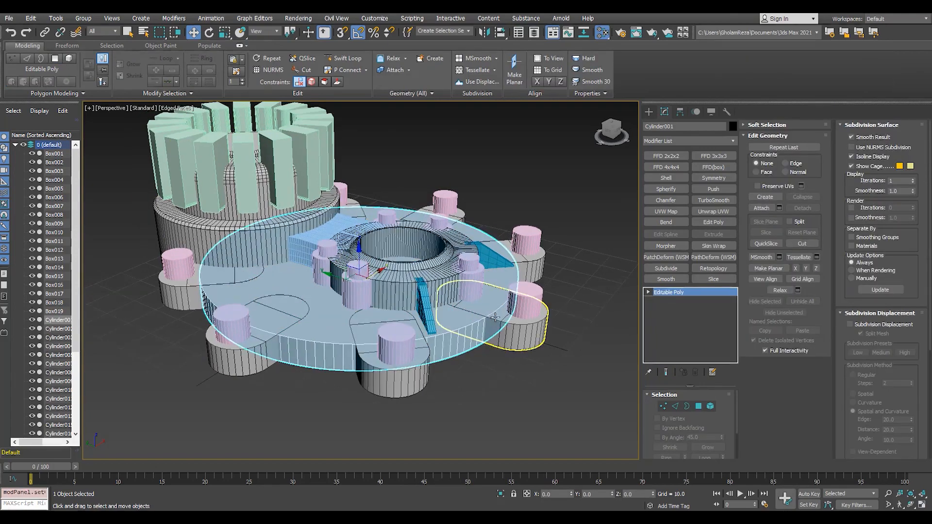
- Auto-smooth all polygons of the rounded tab beside the base and leave polygon editing
{"action": "scroll", "coordinate": [490, 318], "scroll_direction": "up", "scroll_amount": 3}
{"action": "left_click", "coordinate": [491, 318]}
{"action": "key", "text": "4"}
{"action": "key", "text": "ctrl+a"}
{"action": "left_click", "coordinate": [853, 253]}
{"action": "left_click", "coordinate": [490, 376]}
{"action": "scroll", "coordinate": [483, 349], "scroll_direction": "up", "scroll_amount": 3}
{"action": "middle_click_drag", "start_coordinate": [483, 349], "coordinate": [462, 357]}
{"action": "scroll", "coordinate": [461, 357], "scroll_direction": "down", "scroll_amount": 3}
{"action": "left_click", "coordinate": [684, 292]}
- Add Edit Poly to the upright cylinder on that tab and auto-smooth all its polygons at 45
{"action": "left_click", "coordinate": [536, 297]}
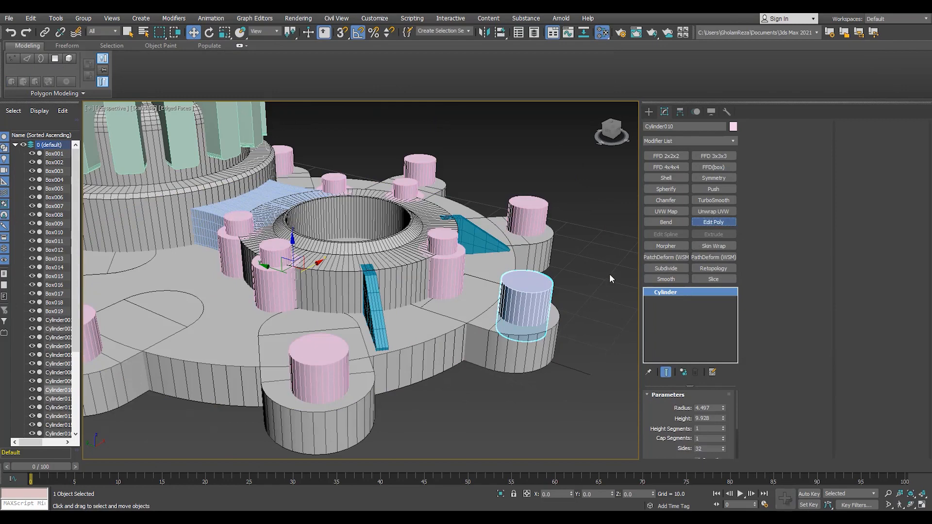
{"action": "left_click", "coordinate": [713, 221]}
{"action": "key", "text": "4"}
{"action": "key", "text": "ctrl+a"}
{"action": "scroll", "coordinate": [880, 407], "scroll_direction": "down", "scroll_amount": 2}
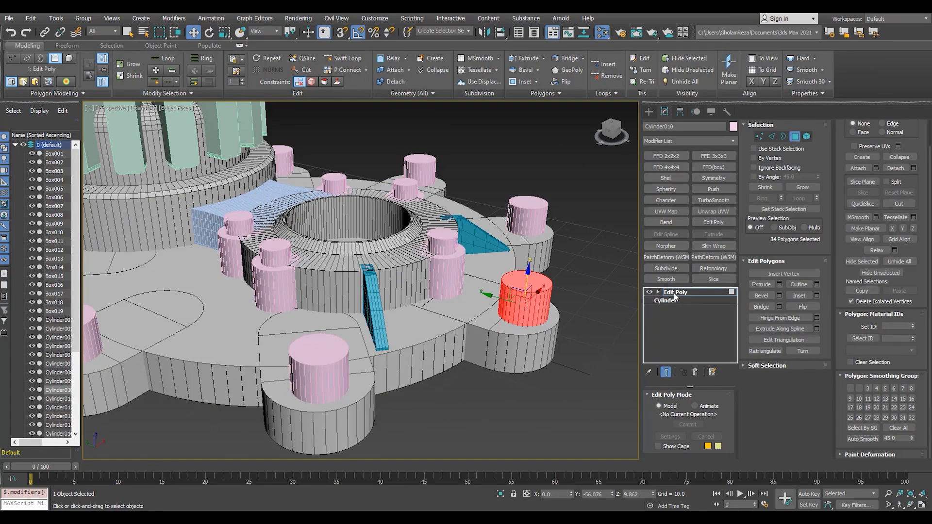
{"action": "left_click", "coordinate": [674, 292]}
- Add Edit Poly to the wide rim cylinder between the two ribs and auto-smooth all its polygons at 45
{"action": "middle_click_drag", "start_coordinate": [516, 275], "coordinate": [446, 233], "text": "alt"}
{"action": "left_click", "coordinate": [451, 242]}
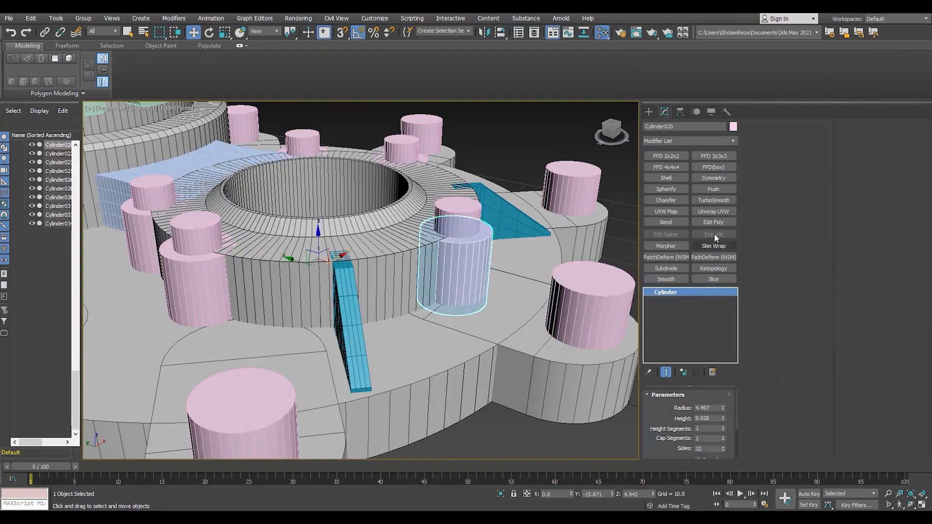
{"action": "left_click", "coordinate": [721, 222]}
{"action": "scroll", "coordinate": [865, 432], "scroll_direction": "down", "scroll_amount": 2}
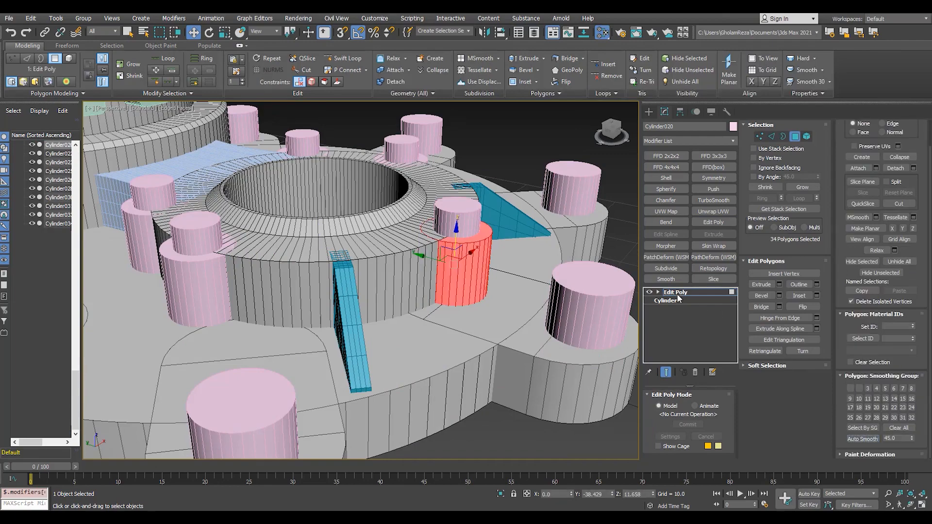
- Add Edit Poly to the narrow upper cylinder on that rim cylinder and auto-smooth all its polygons at 45
{"action": "left_click", "coordinate": [678, 294]}
{"action": "left_click", "coordinate": [457, 214]}
{"action": "left_click", "coordinate": [714, 222]}
{"action": "scroll", "coordinate": [854, 427], "scroll_direction": "down", "scroll_amount": 2}
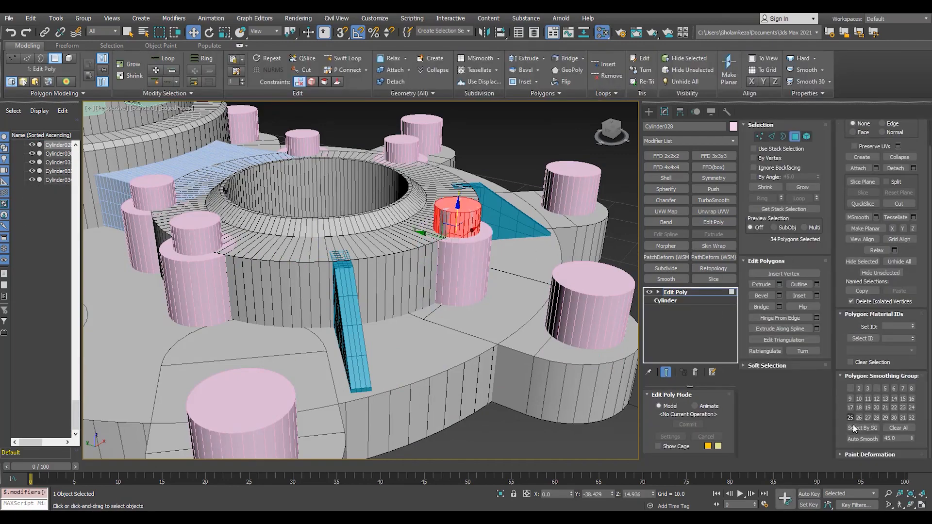
{"action": "left_click", "coordinate": [669, 292]}
- Auto-smooth all polygons of the hollow ring at 45
{"action": "middle_click_drag", "start_coordinate": [393, 287], "coordinate": [437, 204], "text": "alt"}
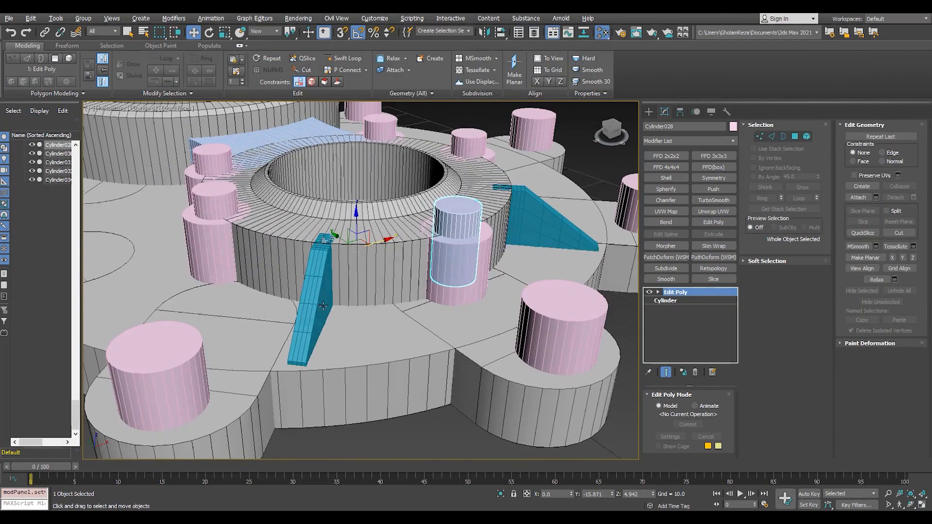
{"action": "left_click", "coordinate": [439, 201]}
{"action": "scroll", "coordinate": [438, 200], "scroll_direction": "up", "scroll_amount": 5}
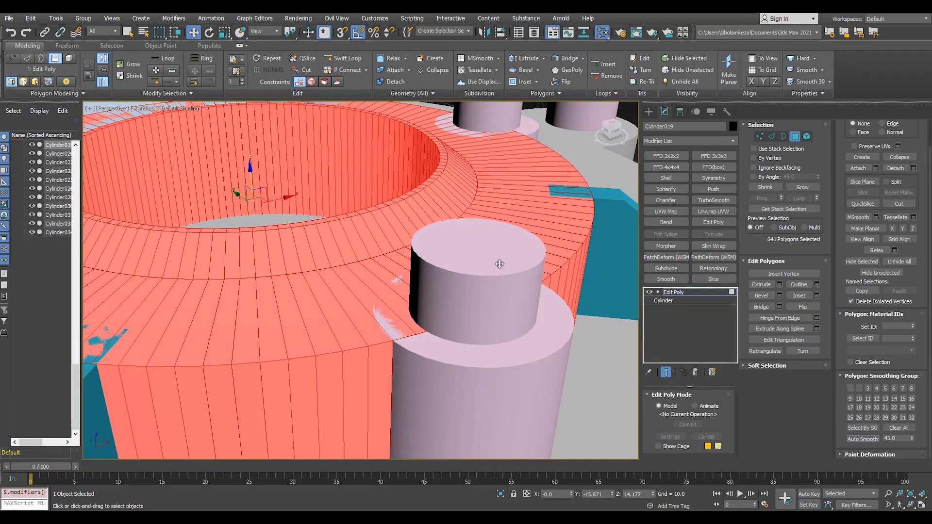
{"action": "left_click", "coordinate": [589, 319]}
- Auto-smooth the hollow ring's thin top lip loop and its sloped bevel loop separately at 45
{"action": "scroll", "coordinate": [395, 169], "scroll_direction": "up", "scroll_amount": 5}
{"action": "key", "text": "F4"}
{"action": "left_click", "coordinate": [450, 187]}
{"action": "left_click", "coordinate": [445, 199], "text": "shift"}
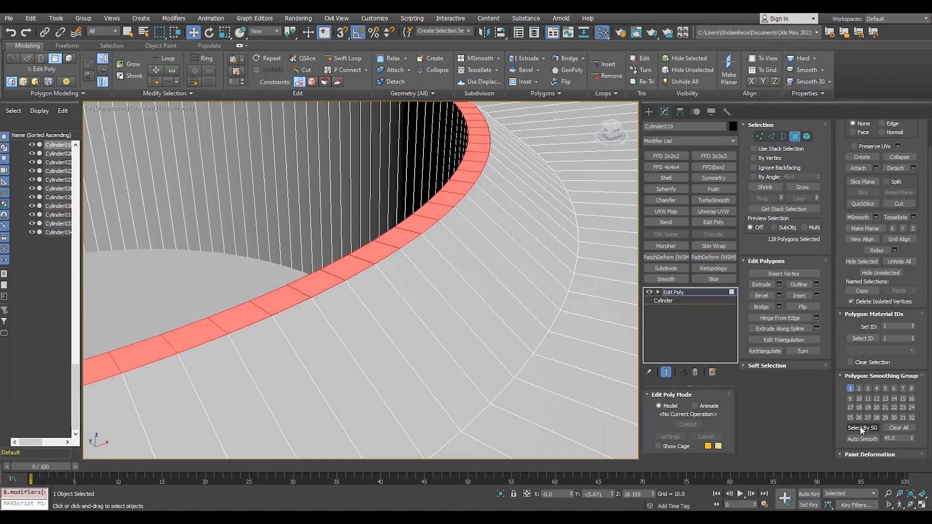
{"action": "left_click", "coordinate": [502, 296]}
{"action": "left_click", "coordinate": [493, 312], "text": "shift"}
{"action": "left_click", "coordinate": [868, 438]}
{"action": "scroll", "coordinate": [371, 267], "scroll_direction": "down", "scroll_amount": 5}
{"action": "key", "text": "F4"}
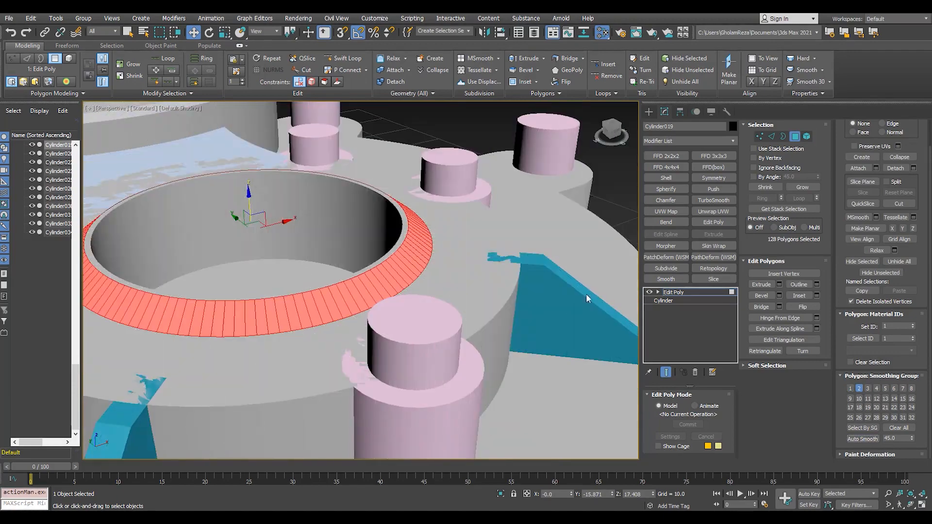
{"action": "left_click", "coordinate": [586, 294]}
- Start a ProBoolean on the round base disc with the Union operation and operands picked as Instance
{"action": "scroll", "coordinate": [408, 243], "scroll_direction": "down", "scroll_amount": 5}
{"action": "middle_click_drag", "start_coordinate": [362, 279], "coordinate": [368, 318], "text": "alt"}
{"action": "scroll", "coordinate": [369, 318], "scroll_direction": "up", "scroll_amount": 3}
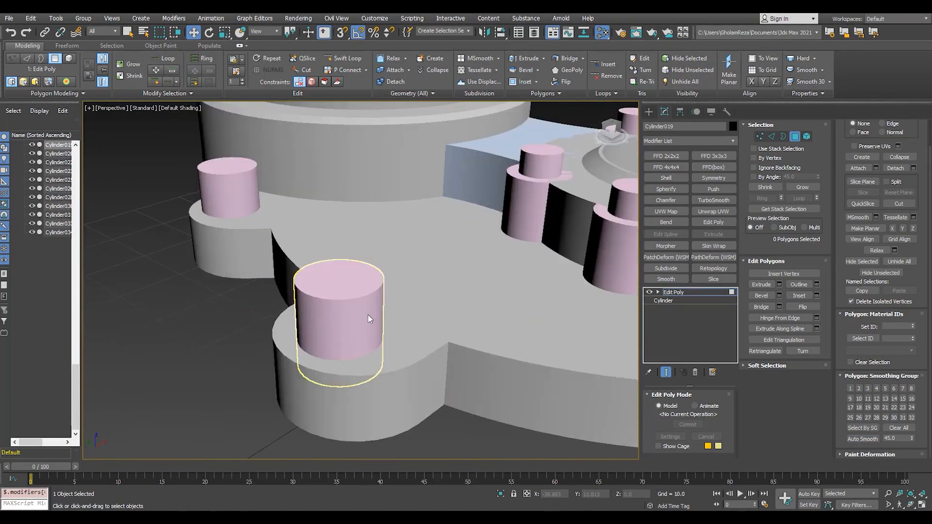
{"action": "scroll", "coordinate": [368, 319], "scroll_direction": "down", "scroll_amount": 4}
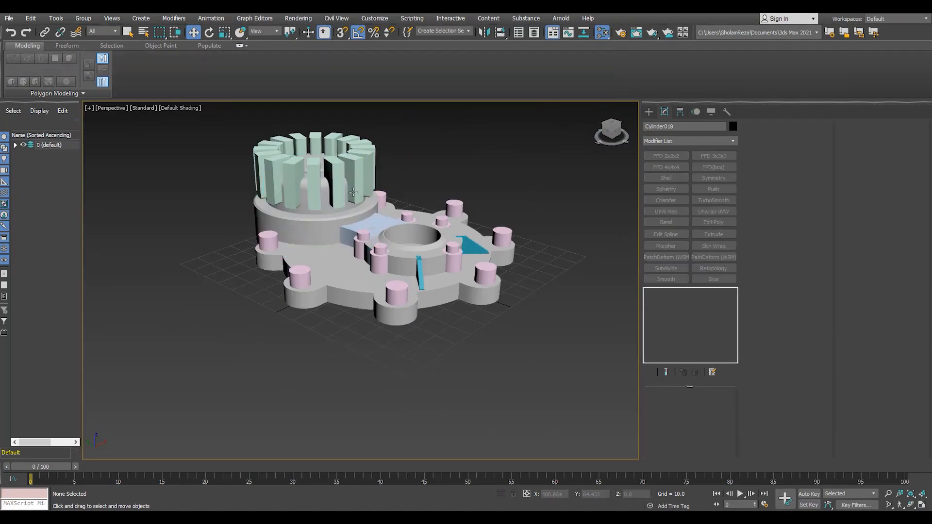
{"action": "scroll", "coordinate": [295, 189], "scroll_direction": "up", "scroll_amount": 5}
{"action": "left_click", "coordinate": [339, 208]}
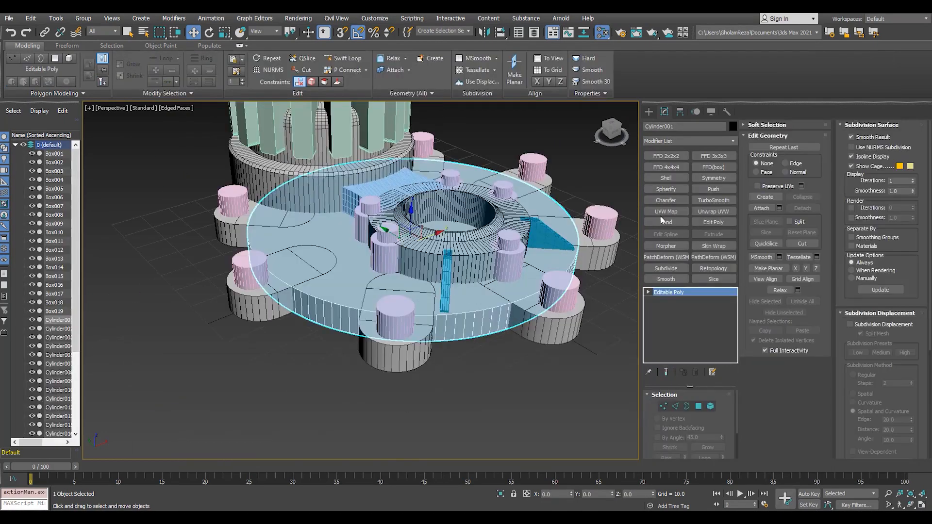
{"action": "left_click", "coordinate": [648, 112]}
{"action": "left_click", "coordinate": [689, 139]}
{"action": "left_click", "coordinate": [674, 165]}
{"action": "left_click", "coordinate": [706, 211]}
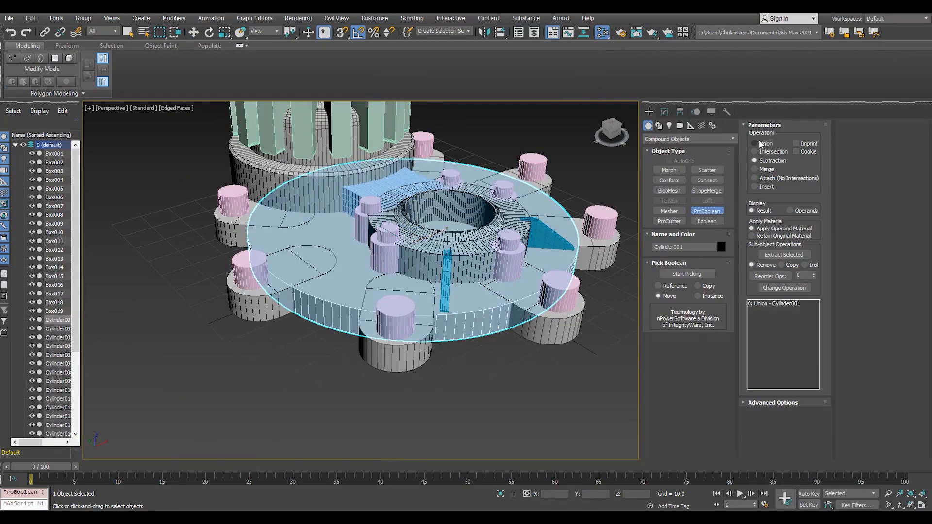
{"action": "left_click", "coordinate": [786, 403]}
{"action": "left_click", "coordinate": [682, 276]}
- Union the hollow ring, the hub and the first rounded tabs into the round base
{"action": "scroll", "coordinate": [529, 238], "scroll_direction": "up", "scroll_amount": 4}
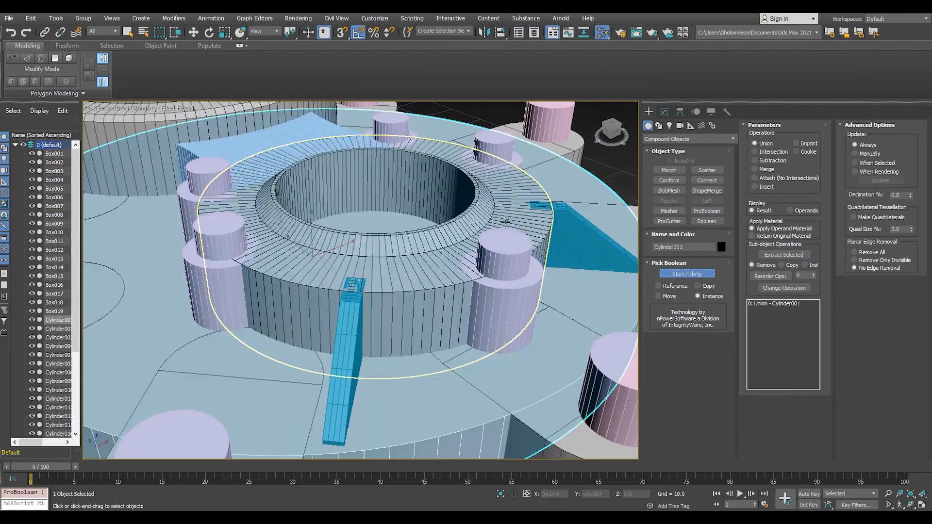
{"action": "left_click", "coordinate": [450, 245]}
{"action": "scroll", "coordinate": [450, 245], "scroll_direction": "down", "scroll_amount": 4}
{"action": "middle_click_drag", "start_coordinate": [318, 189], "coordinate": [332, 230]}
{"action": "left_click", "coordinate": [325, 222]}
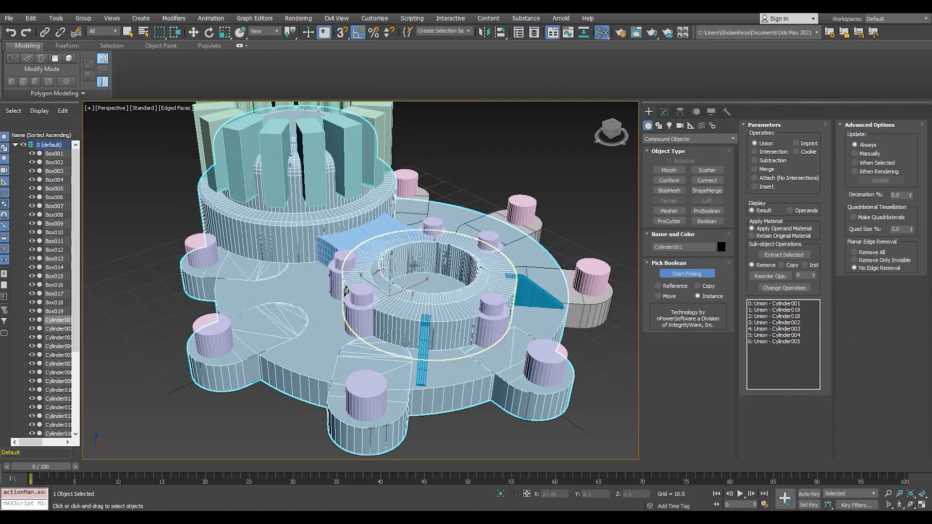
- Union the remaining rounded tabs, the wide rim cylinders around the hollow ring and the bridge into the base
{"action": "middle_click_drag", "start_coordinate": [345, 290], "coordinate": [522, 433], "text": "alt"}
{"action": "left_click", "coordinate": [512, 228]}
{"action": "middle_click_drag", "start_coordinate": [512, 228], "coordinate": [360, 290], "text": "alt"}
{"action": "left_click", "coordinate": [390, 285]}
{"action": "left_click", "coordinate": [346, 265]}
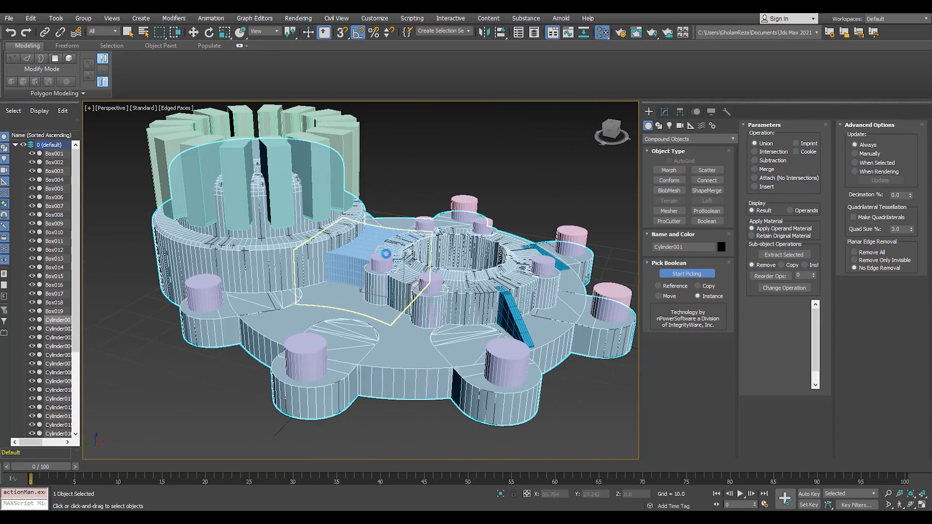
{"action": "scroll", "coordinate": [386, 253], "scroll_direction": "up", "scroll_amount": 3}
{"action": "scroll", "coordinate": [393, 271], "scroll_direction": "down", "scroll_amount": 5}
{"action": "middle_click_drag", "start_coordinate": [416, 277], "coordinate": [401, 291], "text": "alt"}
{"action": "scroll", "coordinate": [405, 294], "scroll_direction": "up", "scroll_amount": 4}
- Subtract the narrow cylinders on the hollow ring's rim and the upright cylinders on the base tabs from the body
{"action": "left_click", "coordinate": [771, 160]}
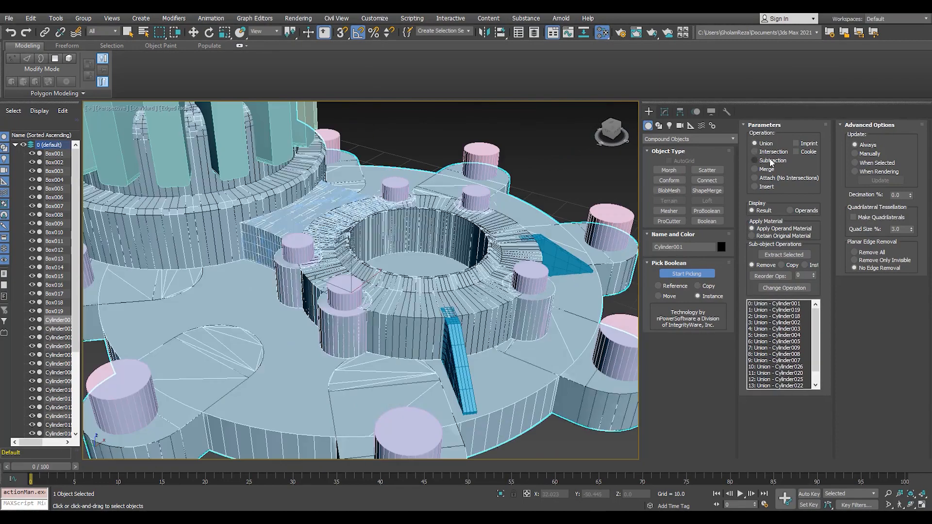
{"action": "scroll", "coordinate": [468, 327], "scroll_direction": "down", "scroll_amount": 3}
{"action": "scroll", "coordinate": [483, 325], "scroll_direction": "up", "scroll_amount": 3}
{"action": "left_click", "coordinate": [596, 314]}
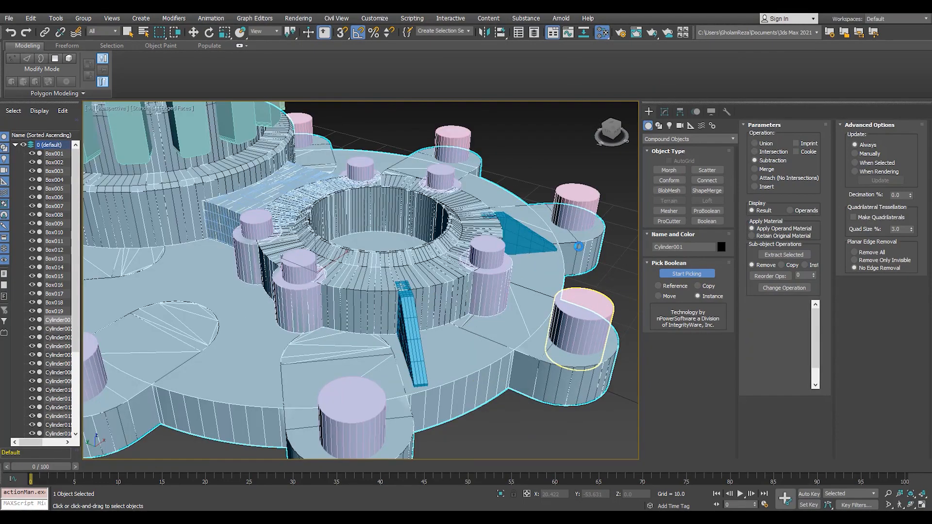
{"action": "left_click", "coordinate": [491, 256]}
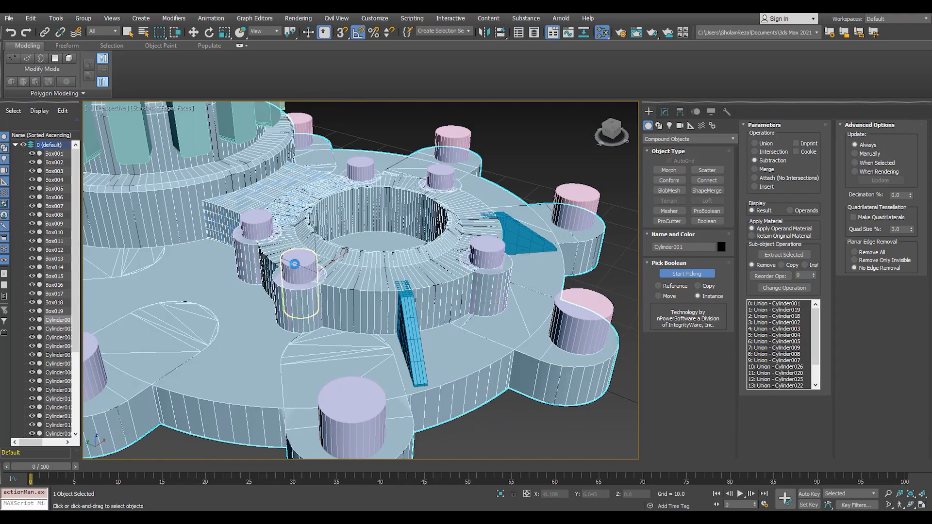
{"action": "left_click", "coordinate": [295, 265]}
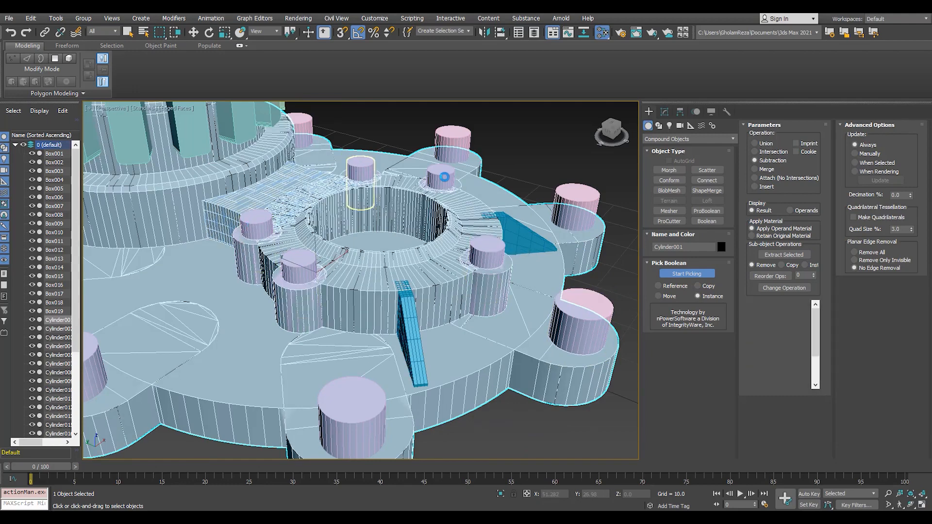
{"action": "left_click", "coordinate": [444, 177]}
{"action": "left_click", "coordinate": [345, 396]}
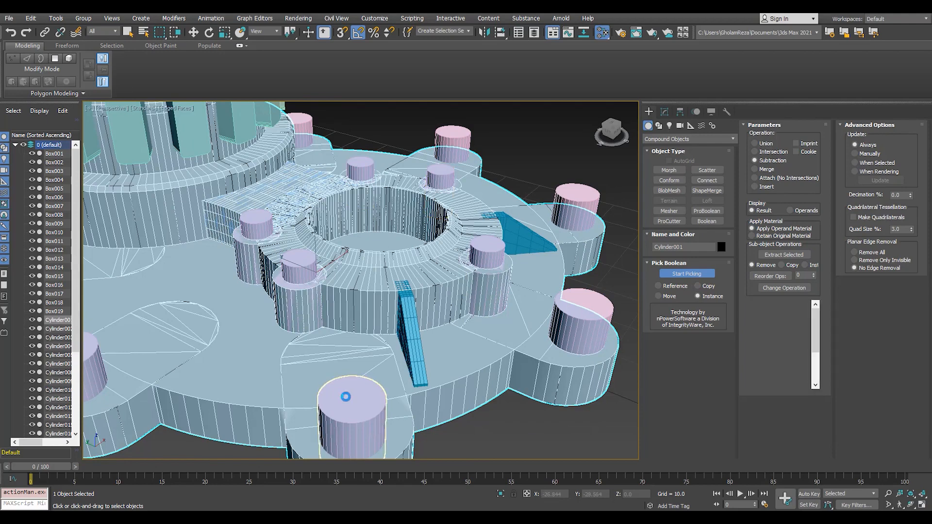
{"action": "scroll", "coordinate": [347, 396], "scroll_direction": "down", "scroll_amount": 5}
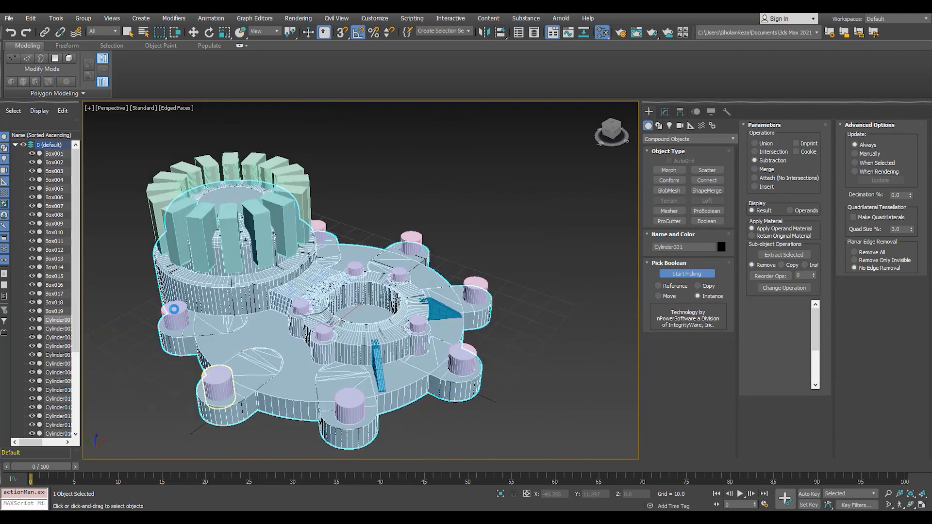
{"action": "left_click", "coordinate": [174, 309]}
- Subtract the ring of boxes around the hub from the body to cut its slots
{"action": "scroll", "coordinate": [196, 300], "scroll_direction": "up", "scroll_amount": 3}
{"action": "left_click", "coordinate": [262, 239]}
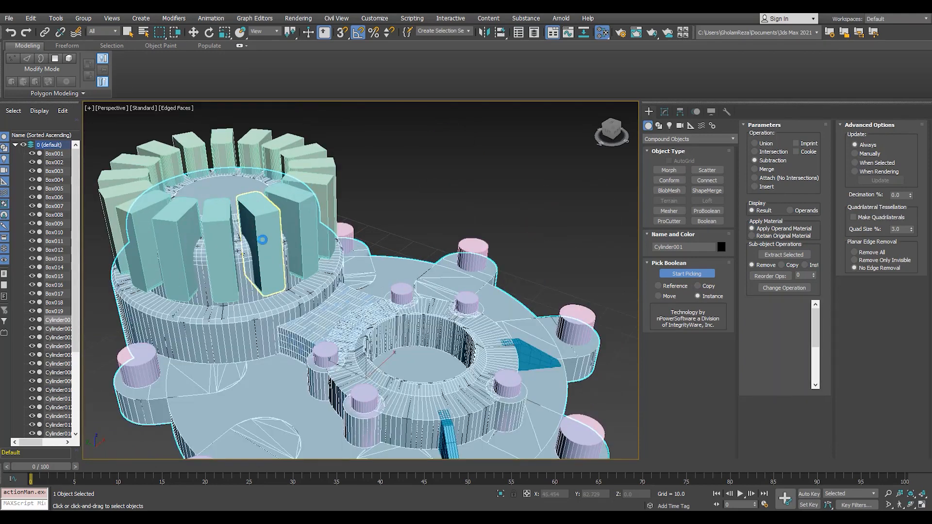
{"action": "left_click", "coordinate": [288, 202]}
{"action": "left_click", "coordinate": [221, 221]}
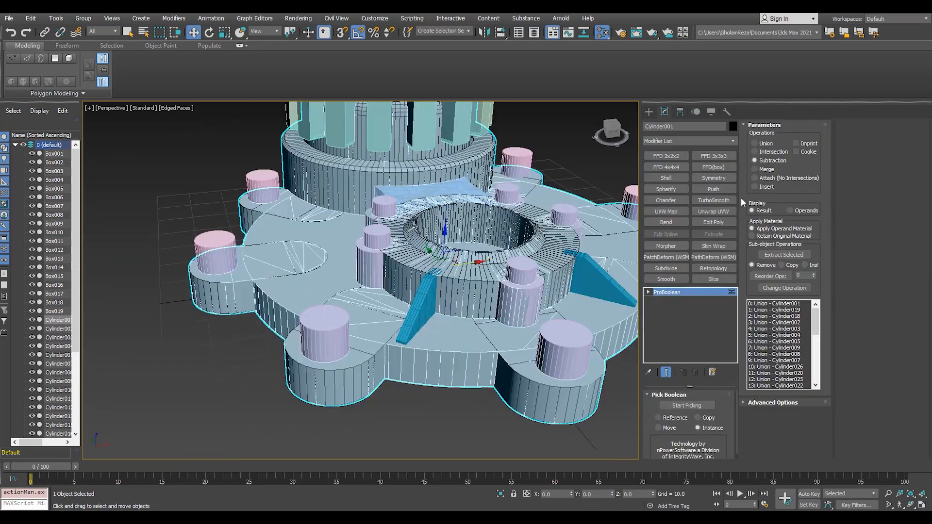
- Union the triangular ribs beside the hollow ring into the body
{"action": "left_click", "coordinate": [408, 326]}
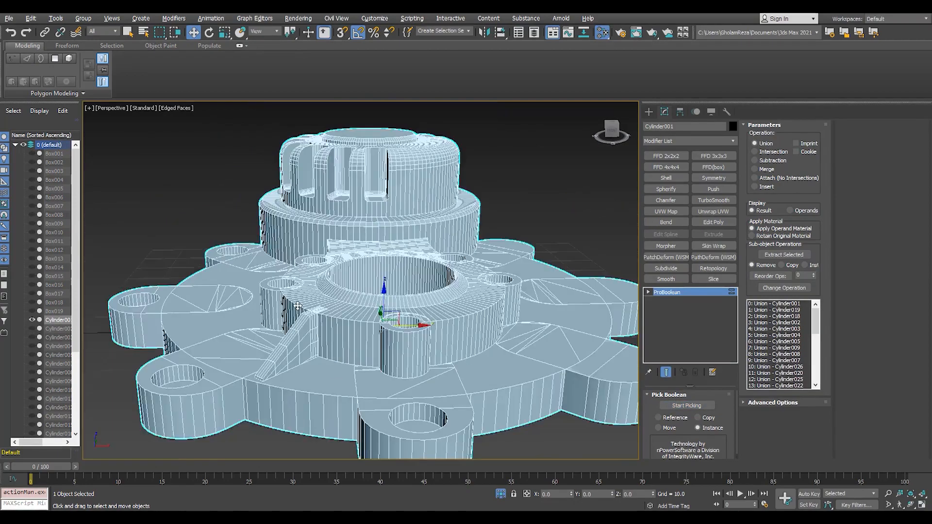
{"action": "scroll", "coordinate": [346, 314], "scroll_direction": "up", "scroll_amount": 5}
{"action": "middle_click_drag", "start_coordinate": [298, 305], "coordinate": [318, 325], "text": "alt"}
{"action": "key", "text": "F4"}
{"action": "scroll", "coordinate": [343, 309], "scroll_direction": "down", "scroll_amount": 5}
{"action": "scroll", "coordinate": [318, 325], "scroll_direction": "down", "scroll_amount": 4}
{"action": "key", "text": "F4"}
{"action": "scroll", "coordinate": [339, 334], "scroll_direction": "up", "scroll_amount": 2}
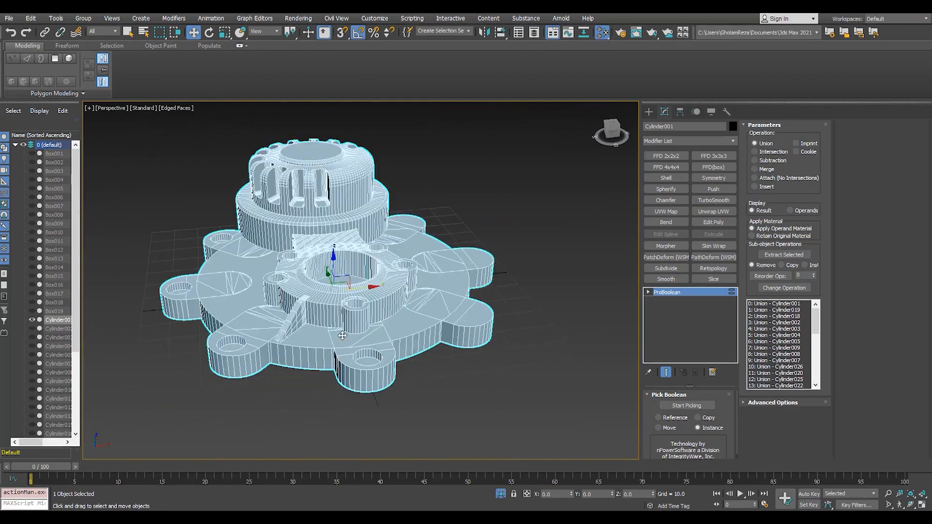
- Try halving the body with an upright Slice plane set to Remove Top, and delete the Slice modifier
{"action": "left_click", "coordinate": [705, 280]}
{"action": "key", "text": "e"}
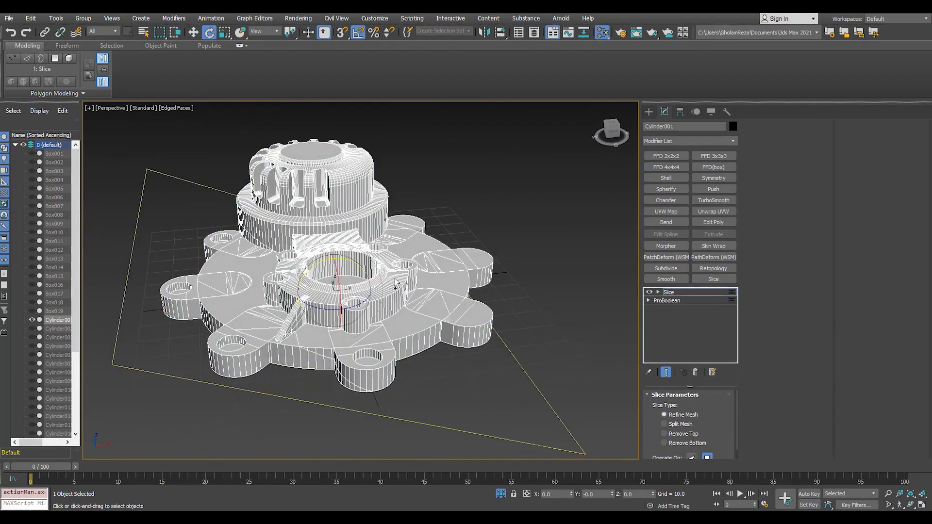
{"action": "key", "text": "ctrl+z"}
{"action": "right_click", "coordinate": [359, 33]}
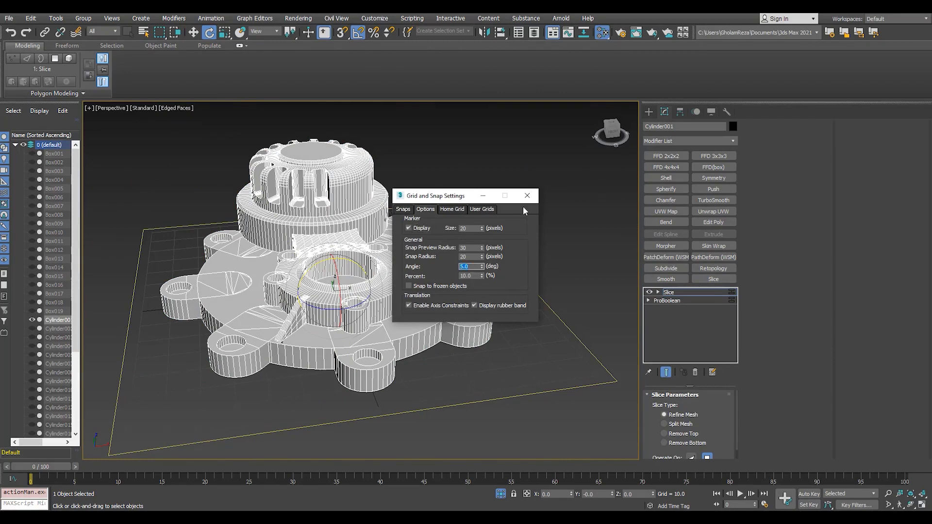
{"action": "left_click", "coordinate": [527, 195]}
{"action": "left_click_drag", "start_coordinate": [369, 286], "coordinate": [372, 264]}
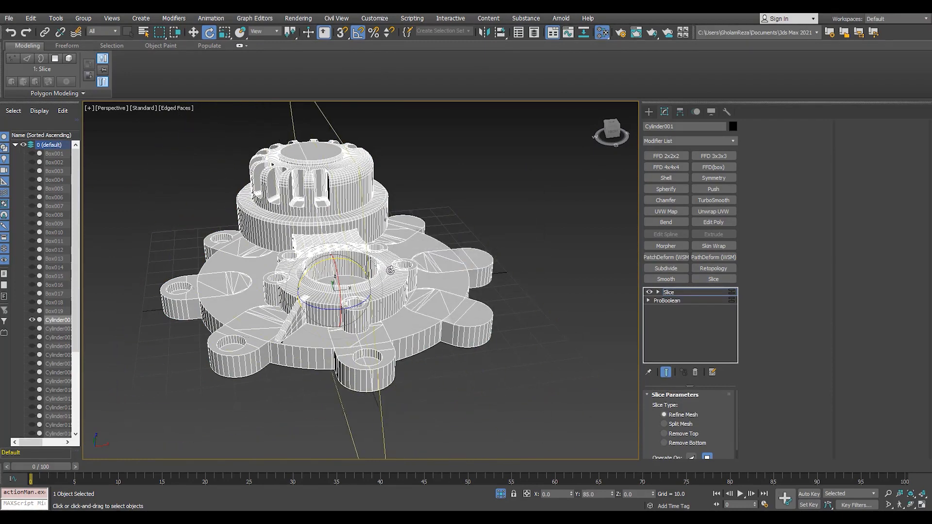
{"action": "left_click", "coordinate": [664, 434]}
{"action": "mouse_move", "coordinate": [378, 310]}
{"action": "middle_mouse_down", "text": "alt"}
{"action": "mouse_move", "coordinate": [167, 318]}
{"action": "mouse_move", "coordinate": [281, 247]}
{"action": "mouse_move", "coordinate": [256, 307]}
{"action": "middle_mouse_up", "text": "alt"}
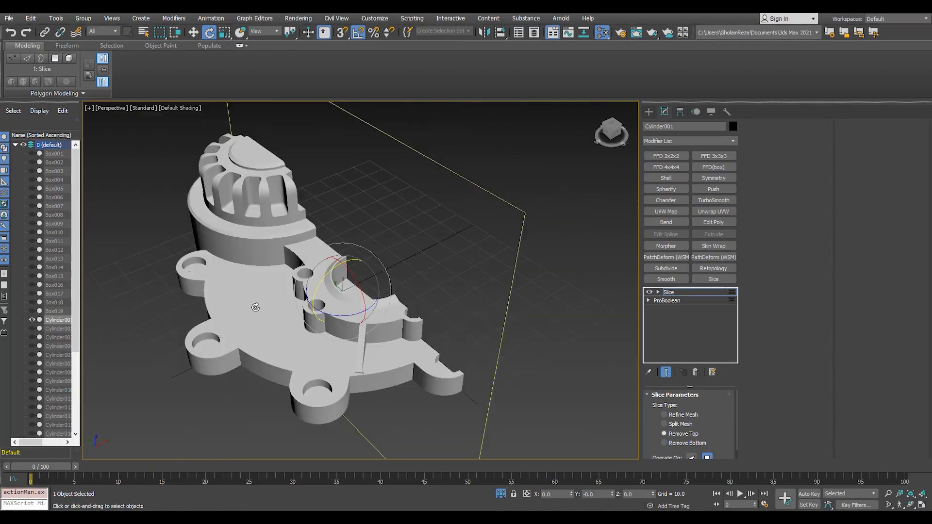
{"action": "left_click", "coordinate": [695, 372]}
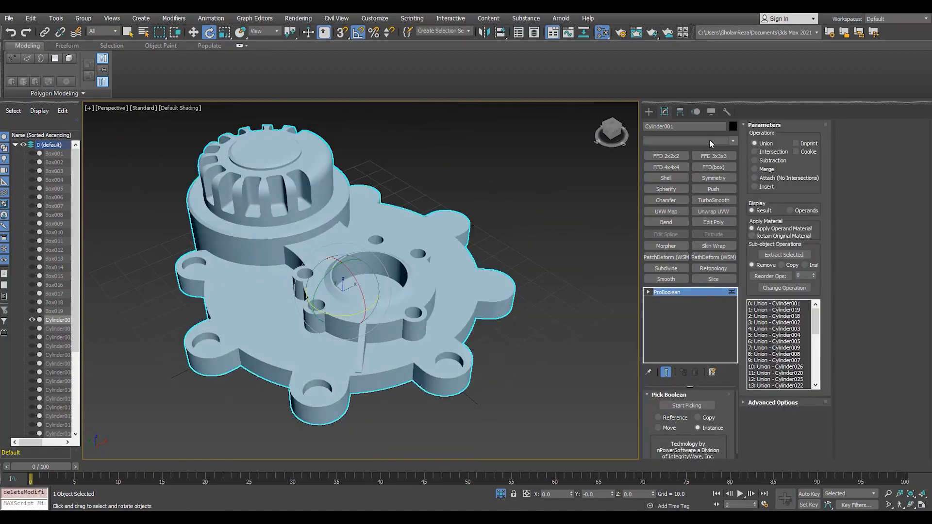
- Convert the merged ProBoolean body to an Editable Poly
{"action": "left_click", "coordinate": [709, 140]}
{"action": "key", "text": "t"}
{"action": "key", "text": "t"}
{"action": "key", "text": "Return"}
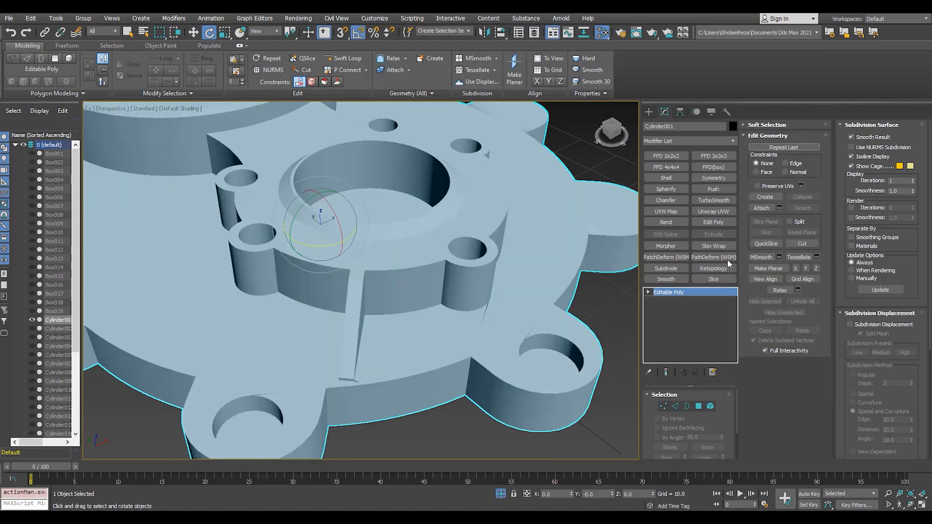
- Slice the body in half with an upright plane set to Remove Top and collapse the result to Editable Poly
{"action": "left_click", "coordinate": [713, 279]}
{"action": "scroll", "coordinate": [319, 238], "scroll_direction": "down", "scroll_amount": 5}
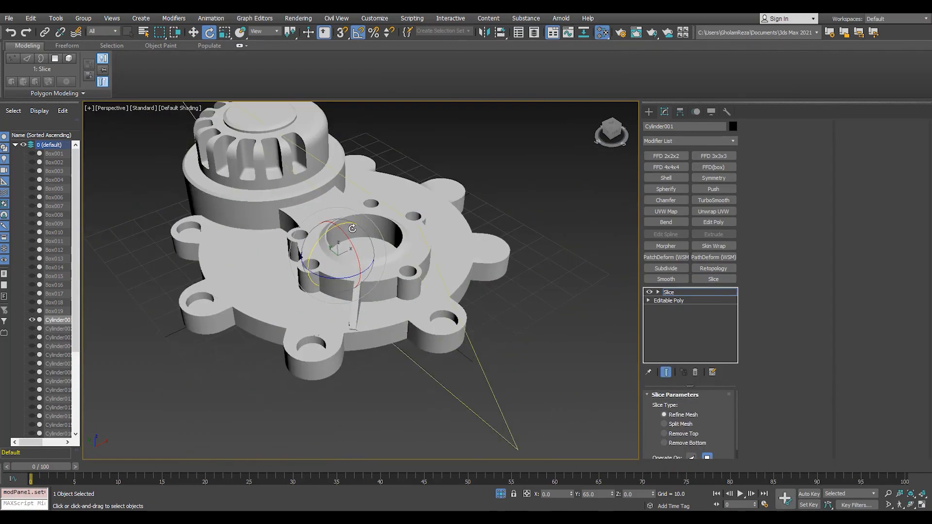
{"action": "key", "text": "F4"}
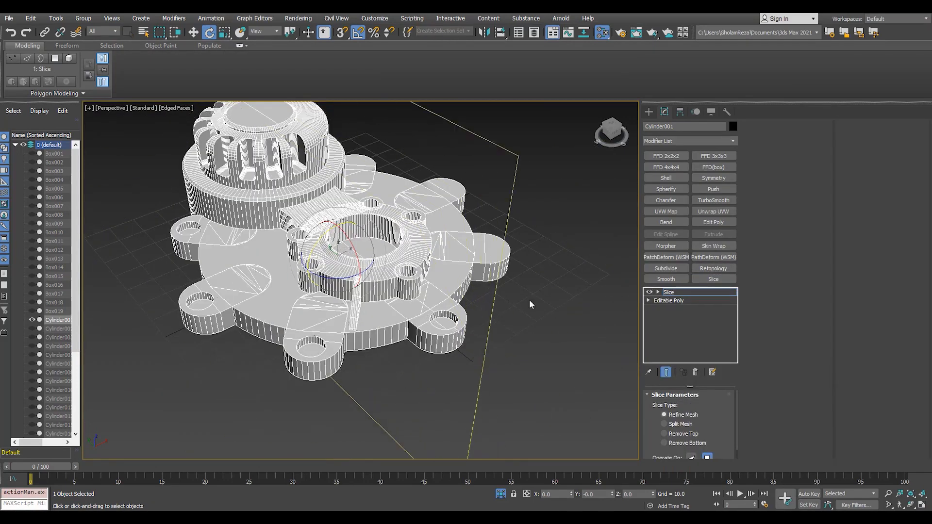
{"action": "left_click", "coordinate": [664, 433]}
{"action": "middle_click_drag", "start_coordinate": [369, 271], "coordinate": [311, 253], "text": "alt"}
{"action": "scroll", "coordinate": [232, 207], "scroll_direction": "up", "scroll_amount": 6}
{"action": "key", "text": "F4"}
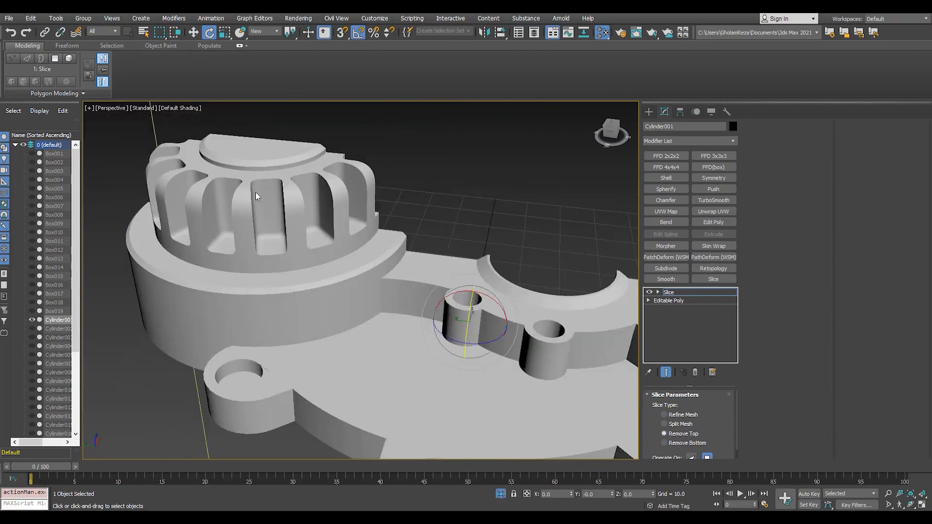
{"action": "scroll", "coordinate": [255, 191], "scroll_direction": "up", "scroll_amount": 3}
{"action": "key", "text": "F4"}
{"action": "scroll", "coordinate": [377, 272], "scroll_direction": "down", "scroll_amount": 6}
{"action": "left_click", "coordinate": [694, 371]}
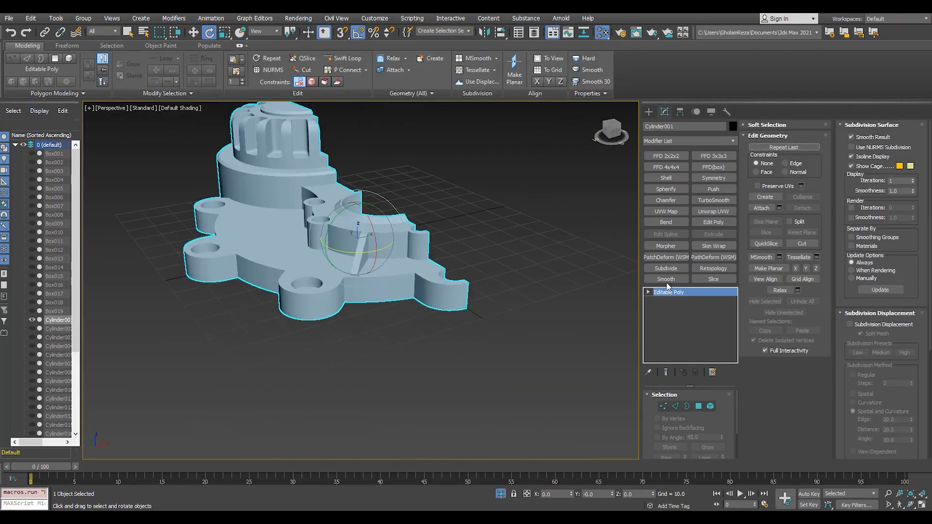
- Examine the vertices and edges around the foot of the rib on the halved body
{"action": "scroll", "coordinate": [340, 291], "scroll_direction": "up", "scroll_amount": 5}
{"action": "middle_click_drag", "start_coordinate": [340, 291], "coordinate": [407, 336], "text": "alt"}
{"action": "scroll", "coordinate": [414, 337], "scroll_direction": "up", "scroll_amount": 6}
{"action": "key", "text": "F4"}
{"action": "key", "text": "1"}
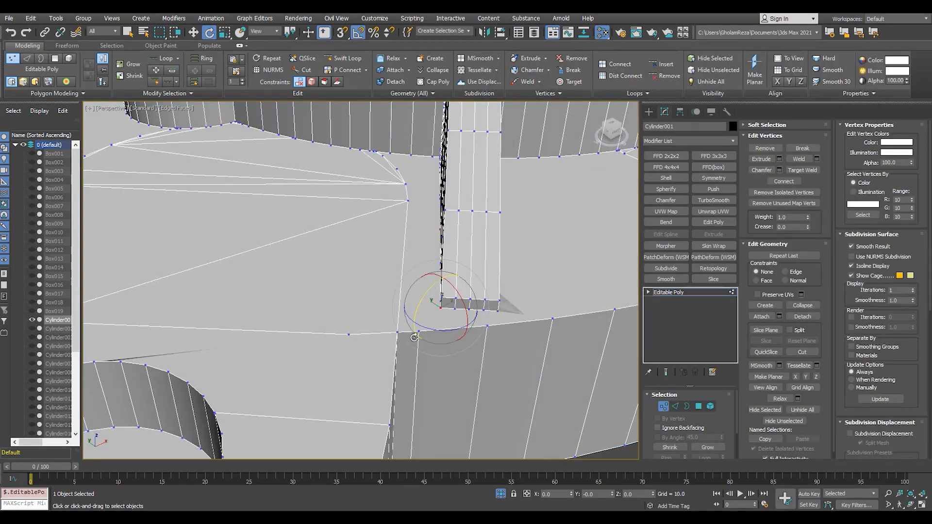
{"action": "scroll", "coordinate": [553, 323], "scroll_direction": "down", "scroll_amount": 8}
{"action": "middle_click_drag", "start_coordinate": [553, 323], "coordinate": [686, 283], "text": "alt"}
{"action": "key", "text": "1"}
- Remesh the halved body with Subdivide in Variable Curvature mode and compute a ReForm Retopology with a face count of 15000
{"action": "left_click", "coordinate": [669, 267]}
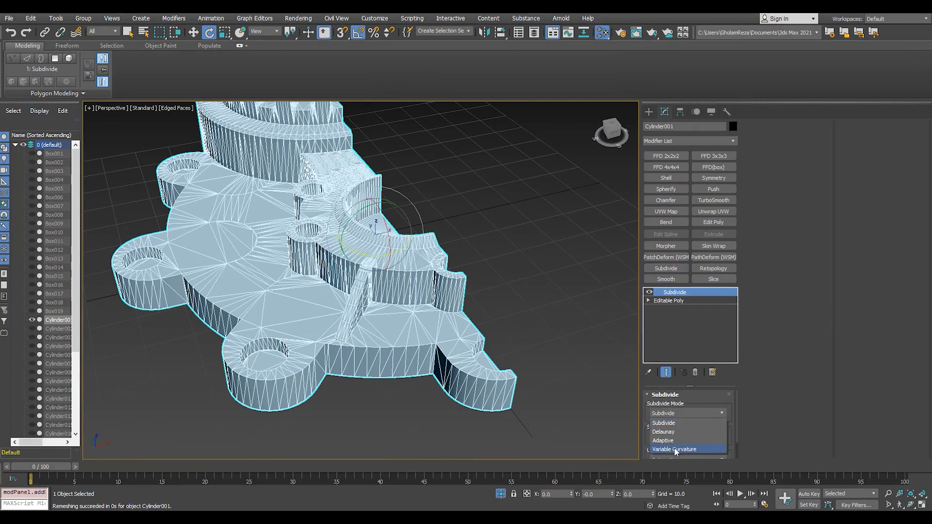
{"action": "left_click", "coordinate": [674, 450]}
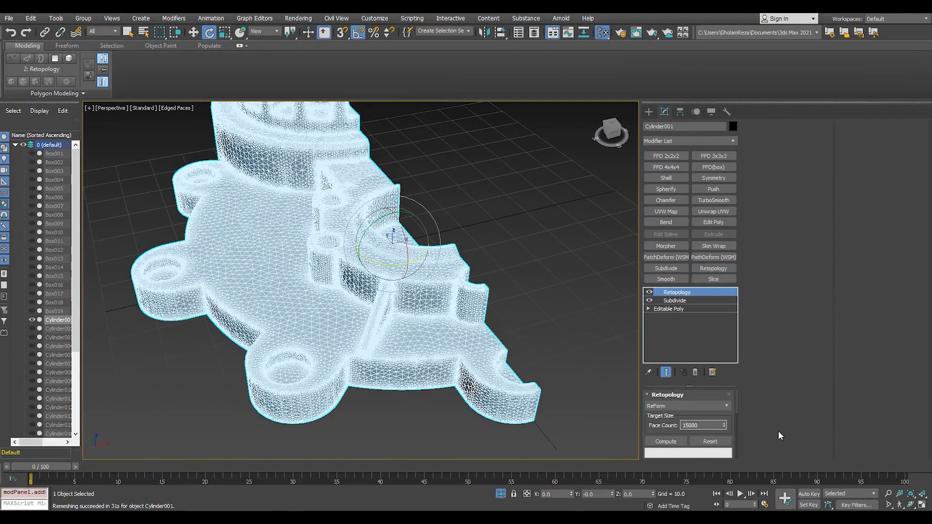
{"action": "left_click", "coordinate": [665, 441]}
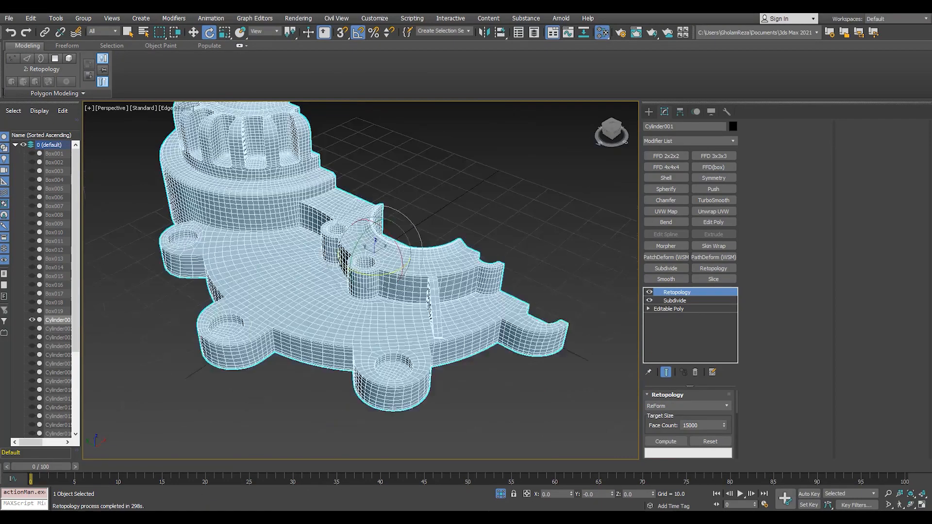
- Add TurboSmooth to the retopologized body and inspect its rounded edges without the wireframe
{"action": "left_click", "coordinate": [713, 200]}
{"action": "key", "text": "F4"}
{"action": "scroll", "coordinate": [384, 277], "scroll_direction": "up", "scroll_amount": 5}
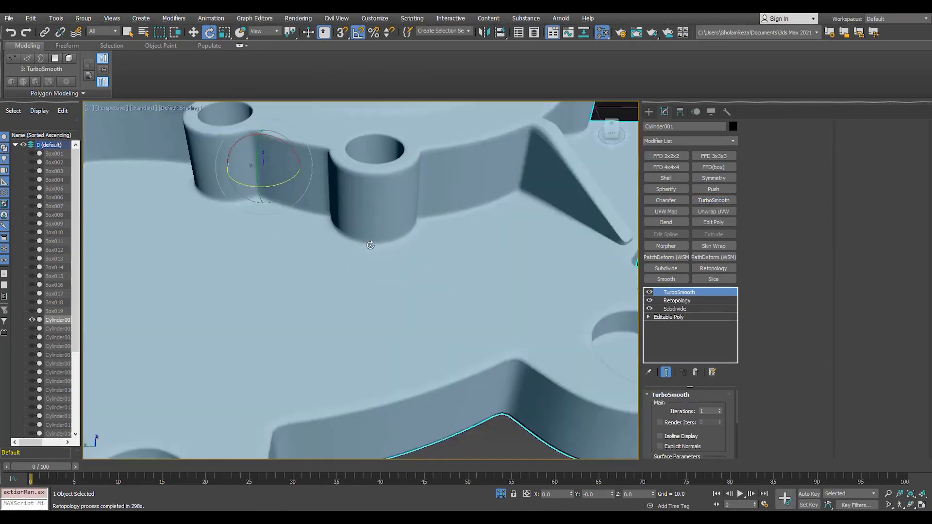
{"action": "scroll", "coordinate": [371, 245], "scroll_direction": "up", "scroll_amount": 4}
{"action": "scroll", "coordinate": [417, 260], "scroll_direction": "down", "scroll_amount": 8}
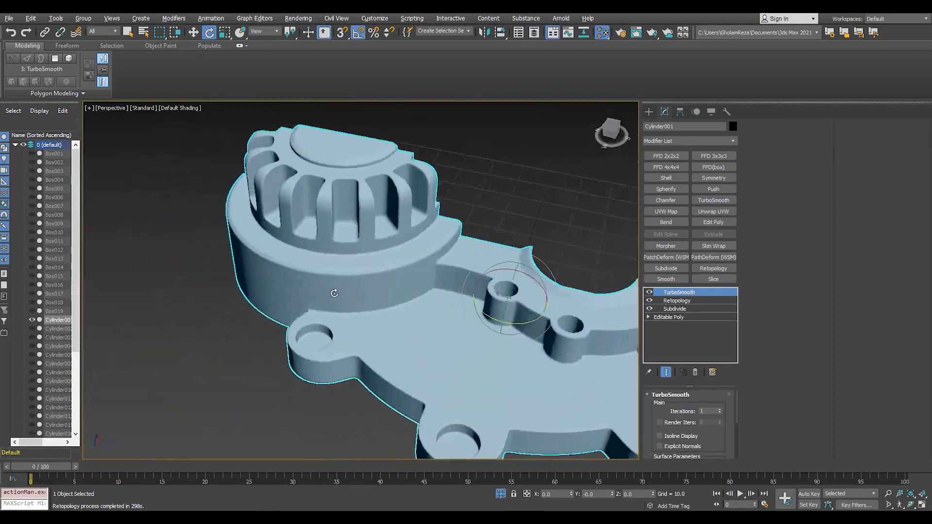
{"action": "scroll", "coordinate": [333, 293], "scroll_direction": "down", "scroll_amount": 5}
{"action": "scroll", "coordinate": [379, 322], "scroll_direction": "up", "scroll_amount": 6}
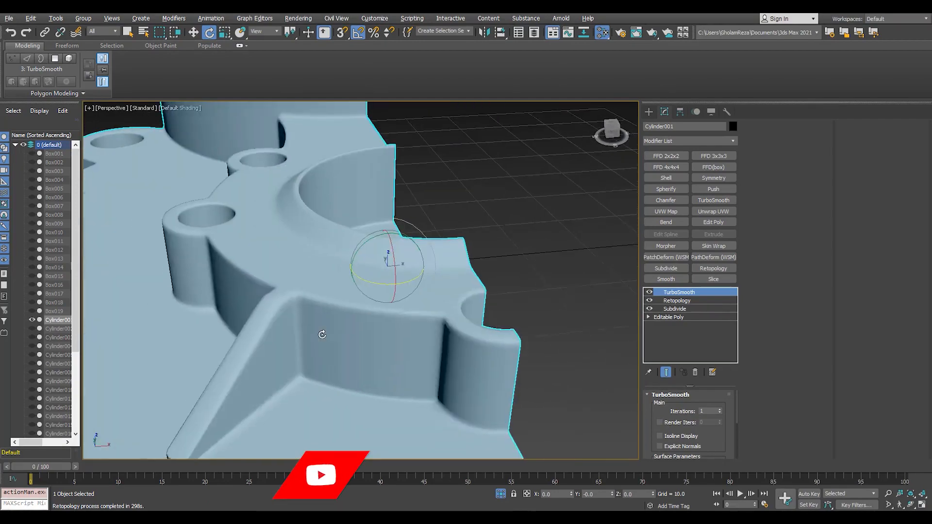